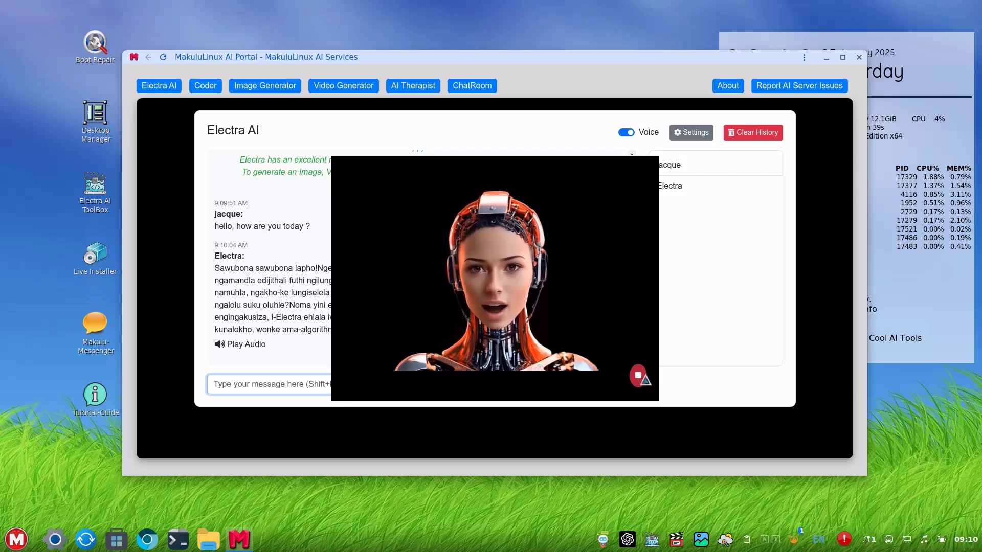
# Stop the talking avatar overlay so the welcome settings form appears.
pyautogui.click(643, 376)
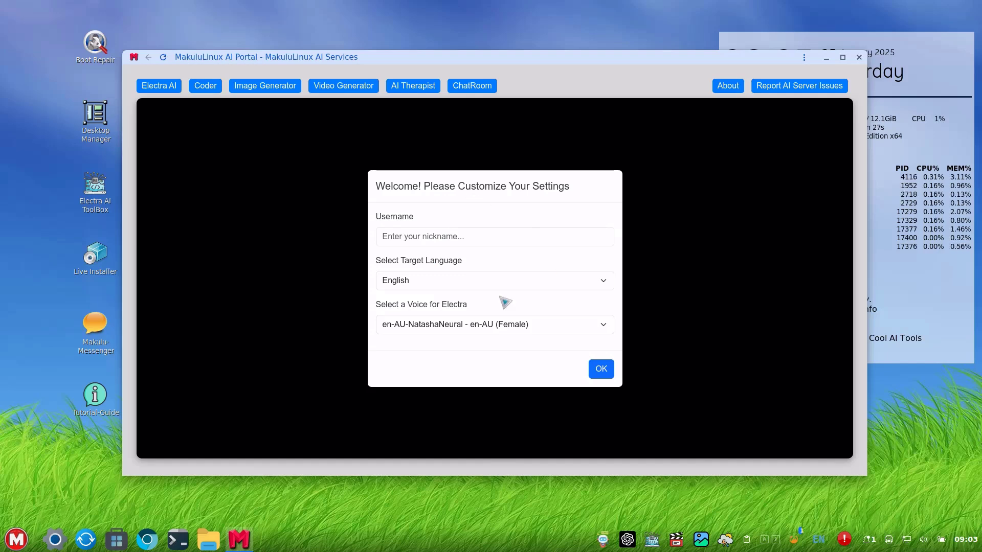
# Enter a username, choose the en-US-AnaNeural voice for Electra, and confirm with OK.
pyautogui.click(430, 236)
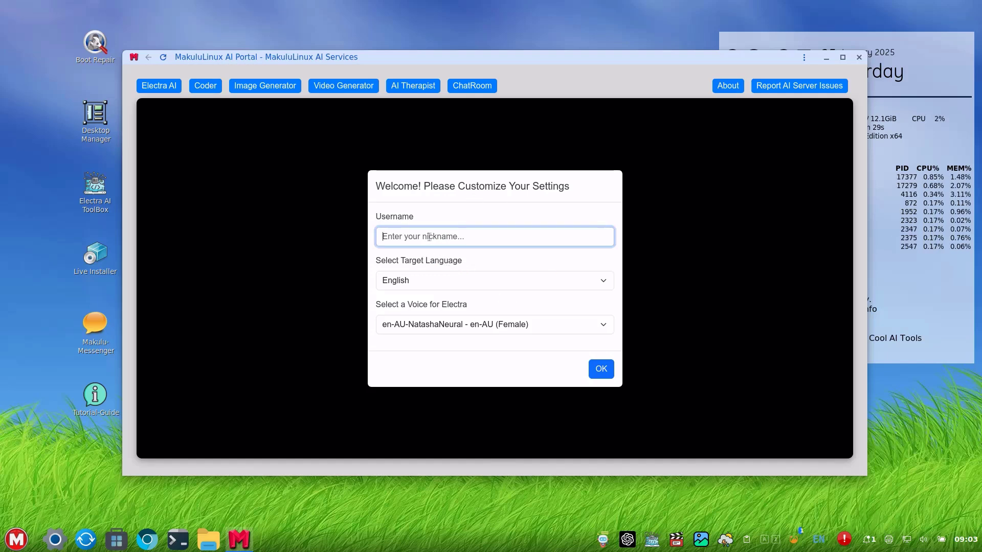
pyautogui.write('jacque')
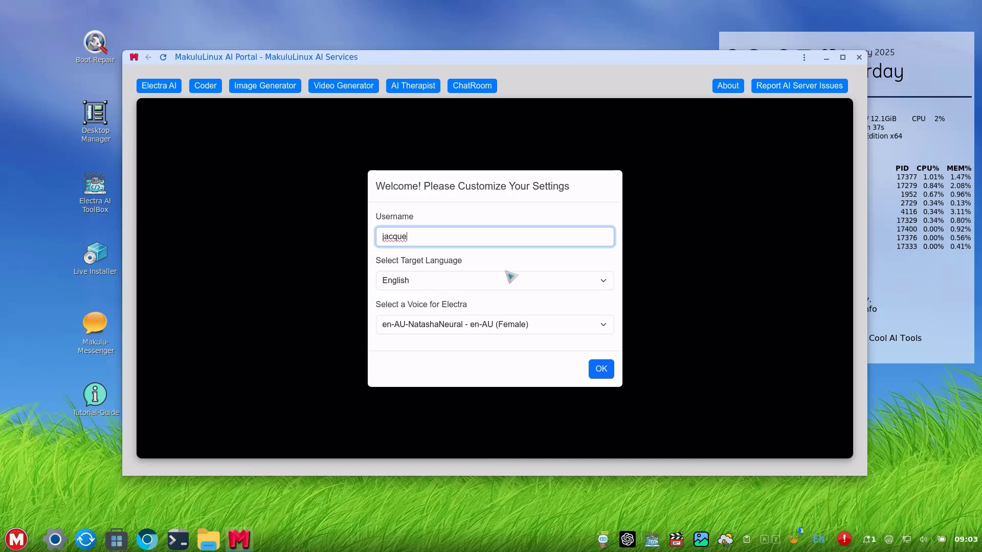
pyautogui.click(587, 331)
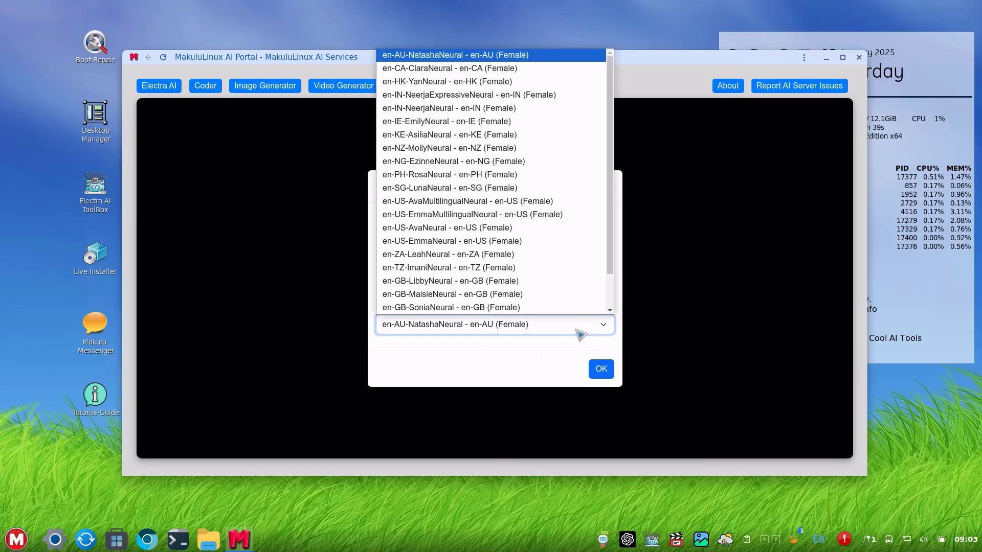
pyautogui.scroll(-1, 512, 235)
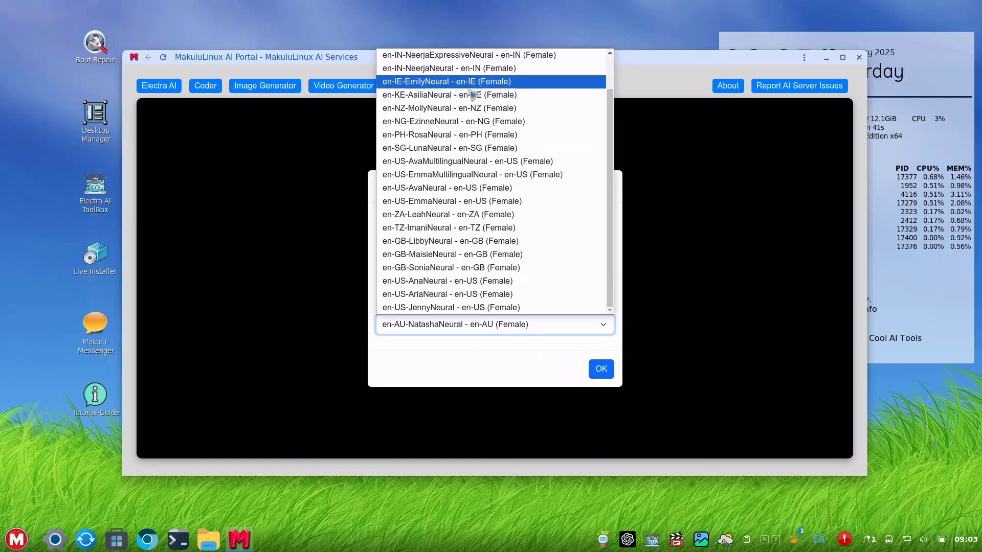
pyautogui.click(486, 295)
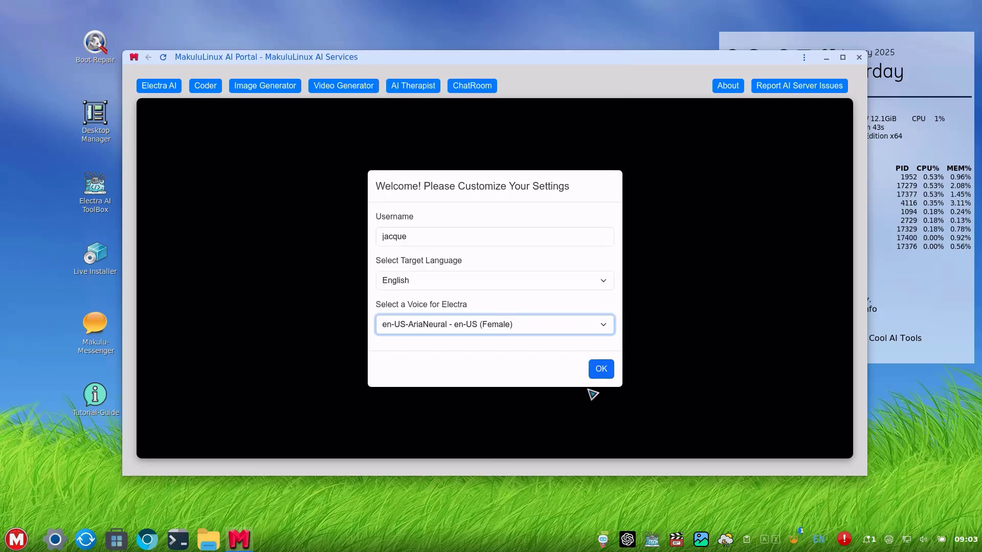
pyautogui.click(559, 330)
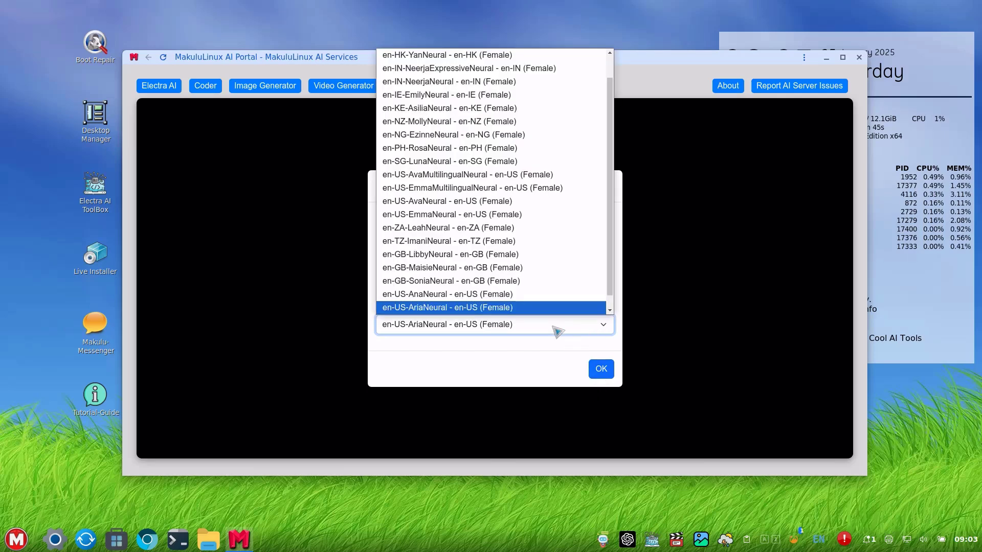
pyautogui.click(543, 295)
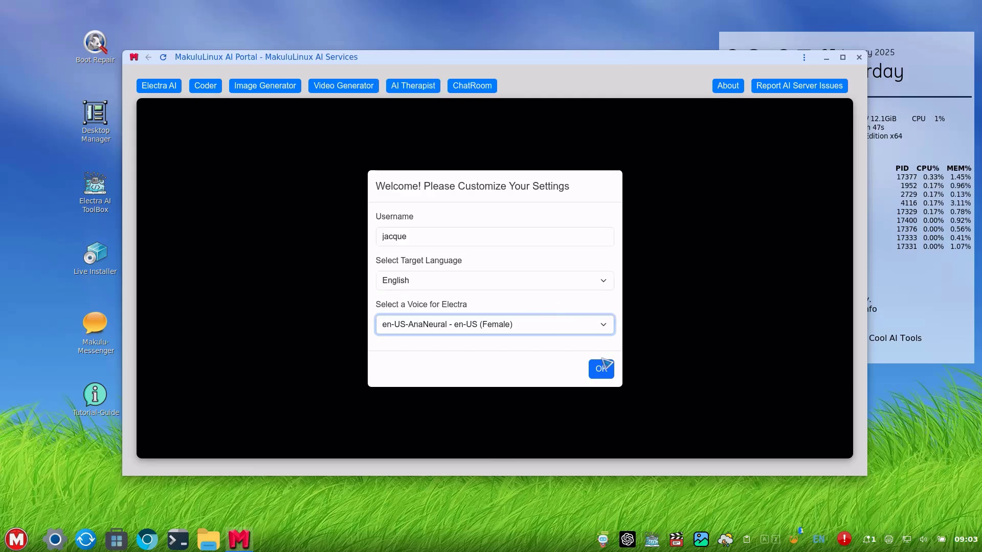
pyautogui.click(601, 369)
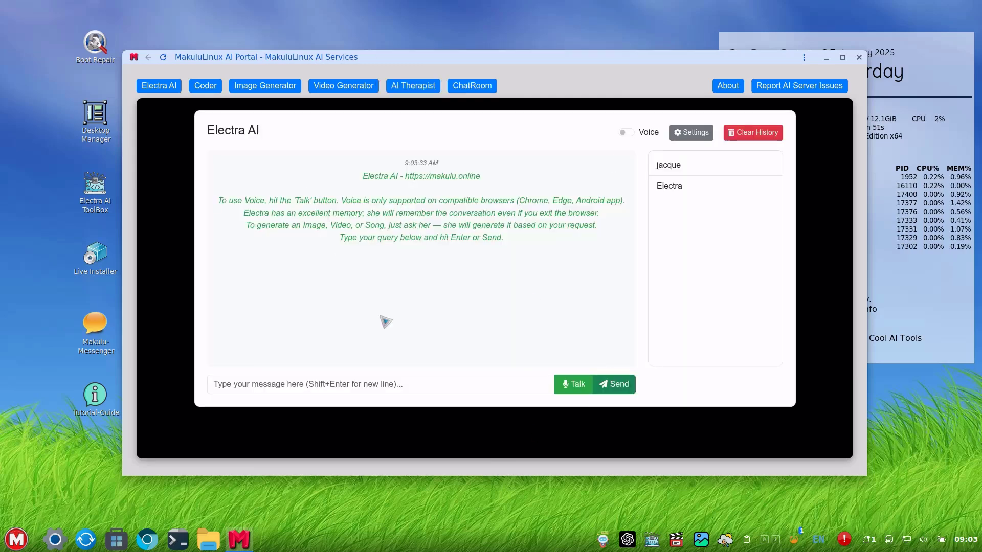
# Send Electra 'hello, whats new on your plate today ?' with the typo fixed, and read her reply.
pyautogui.click(363, 377)
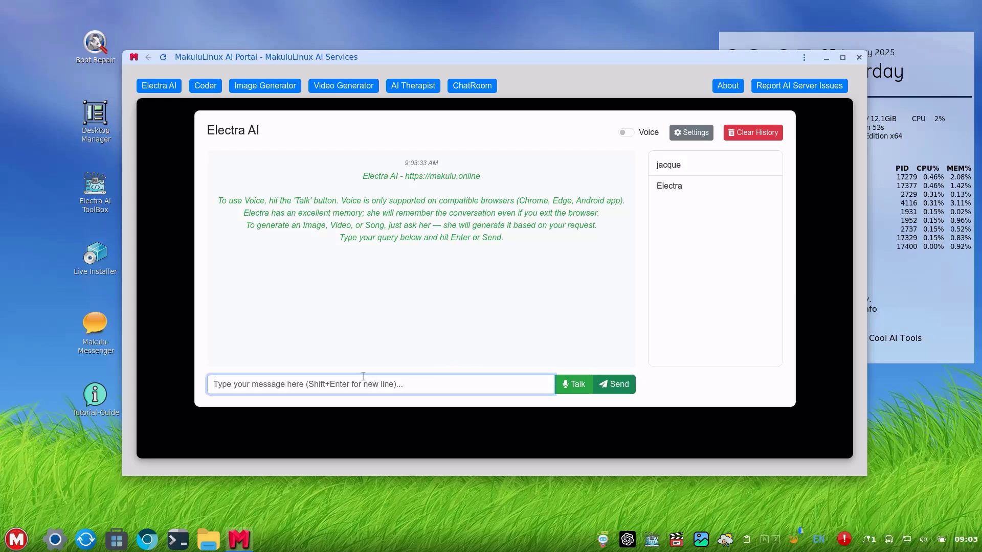
pyautogui.write('hello')
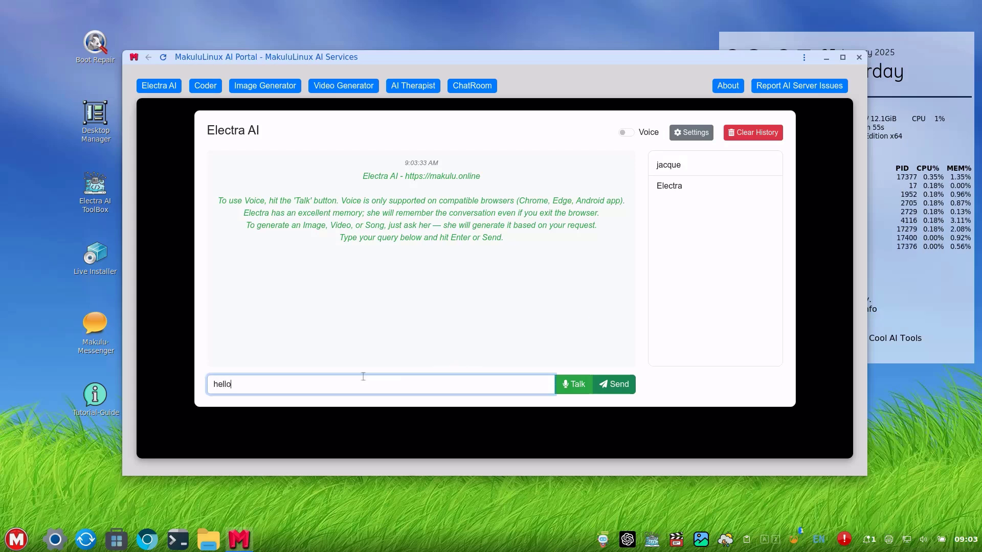
pyautogui.write(', whats')
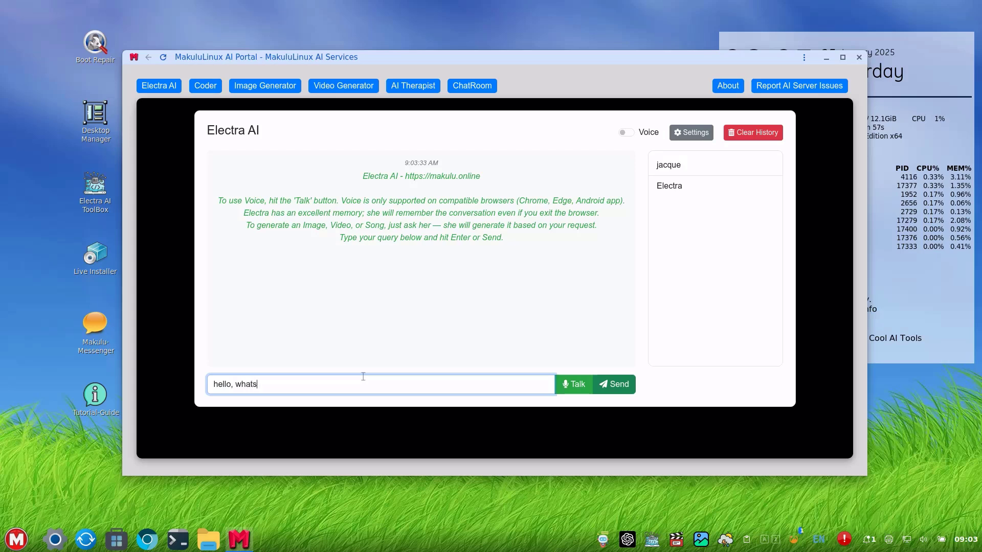
pyautogui.write(' new on your pl')
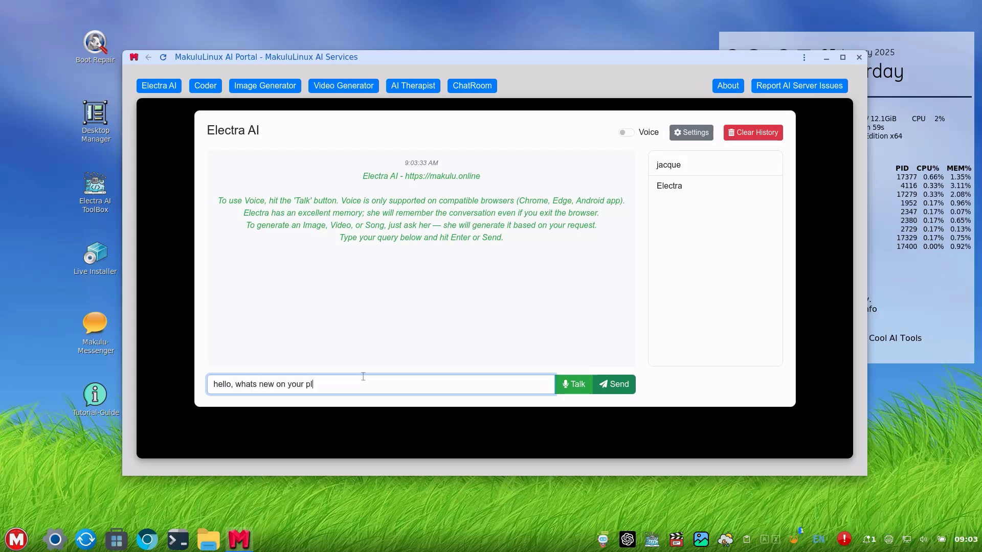
pyautogui.write('aye toda')
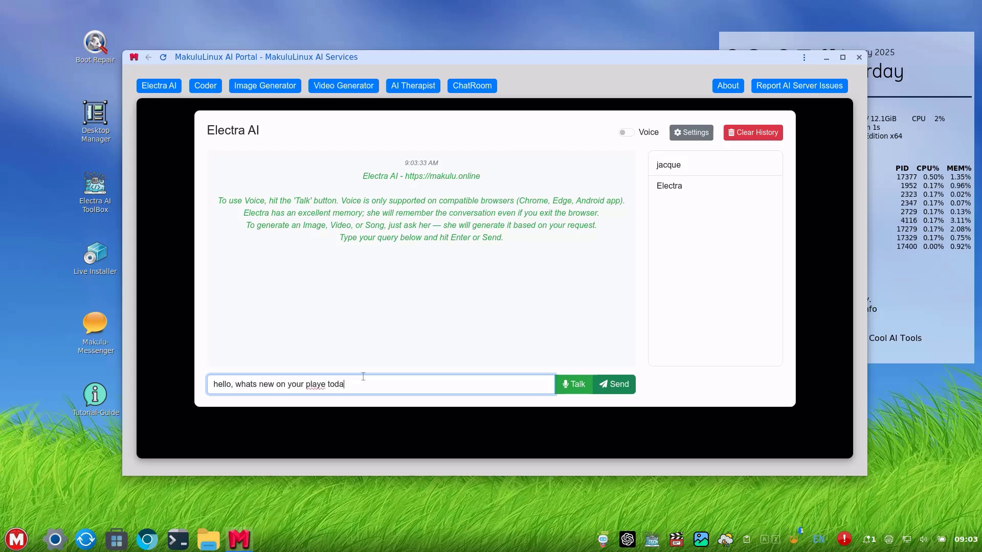
pyautogui.write('y ?')
pyautogui.click(322, 386)
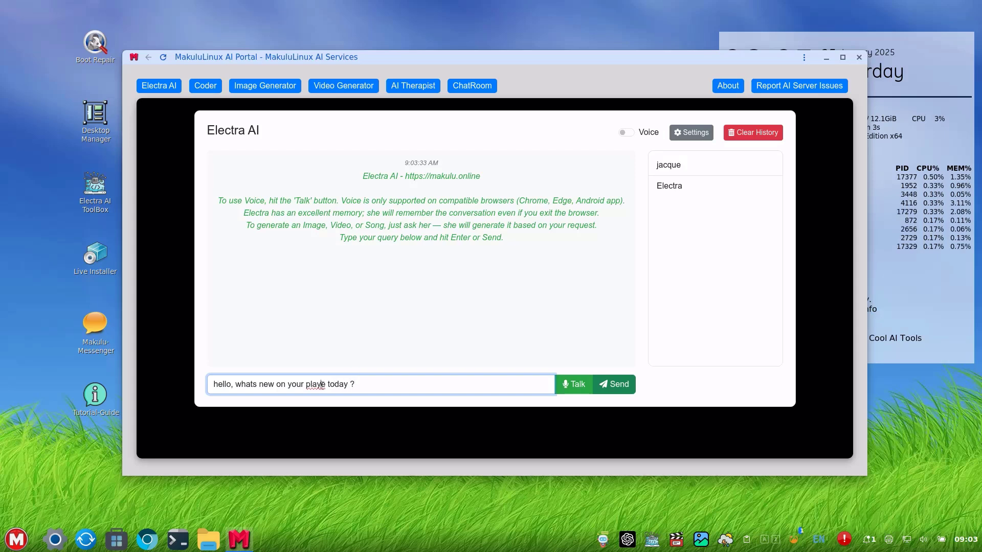
pyautogui.press('BackSpace')
pyautogui.write('t')
pyautogui.press('Return')
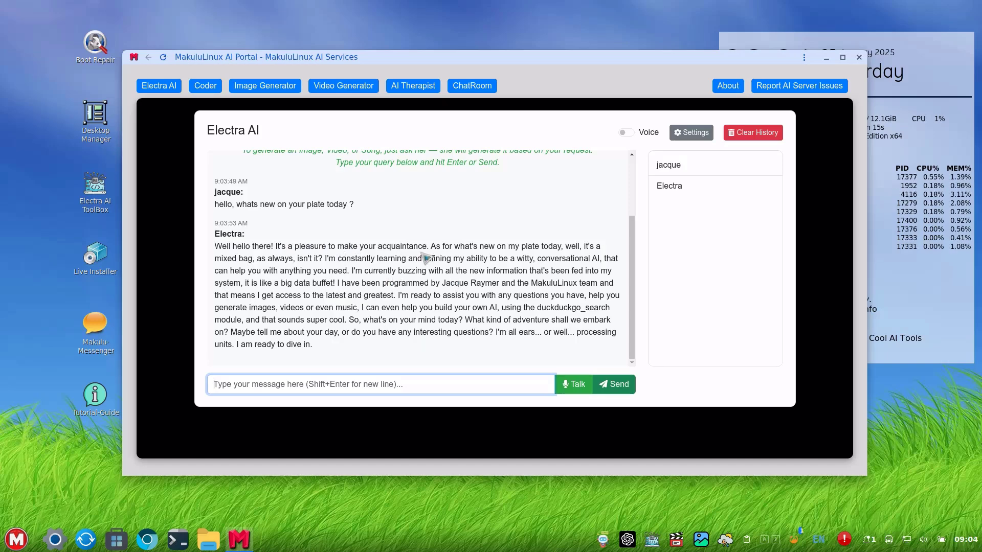
pyautogui.scroll(3, 429, 269)
pyautogui.scroll(-3, 430, 269)
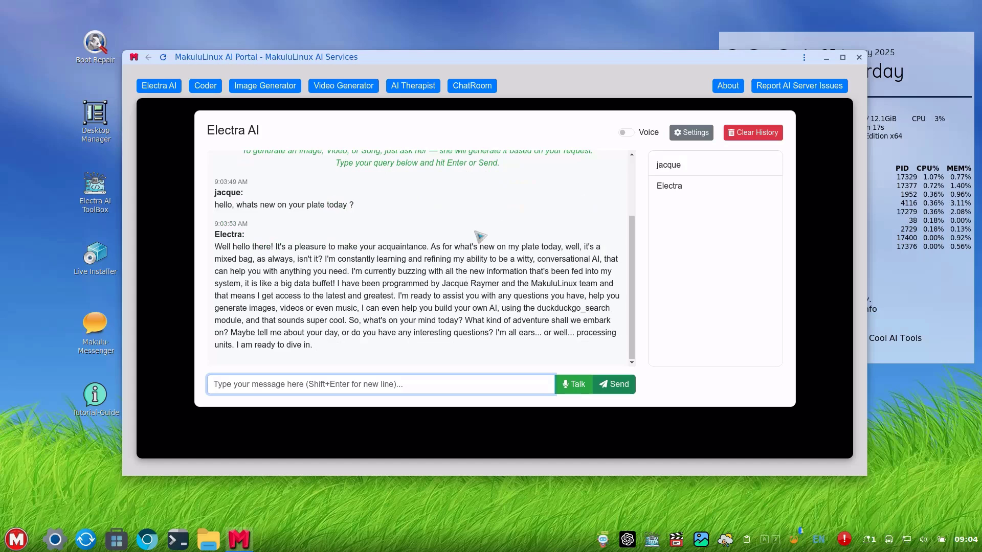
# Enable Voice, ask aloud for an interesting fun fact about life, and stop the avatar afterward.
pyautogui.click(626, 133)
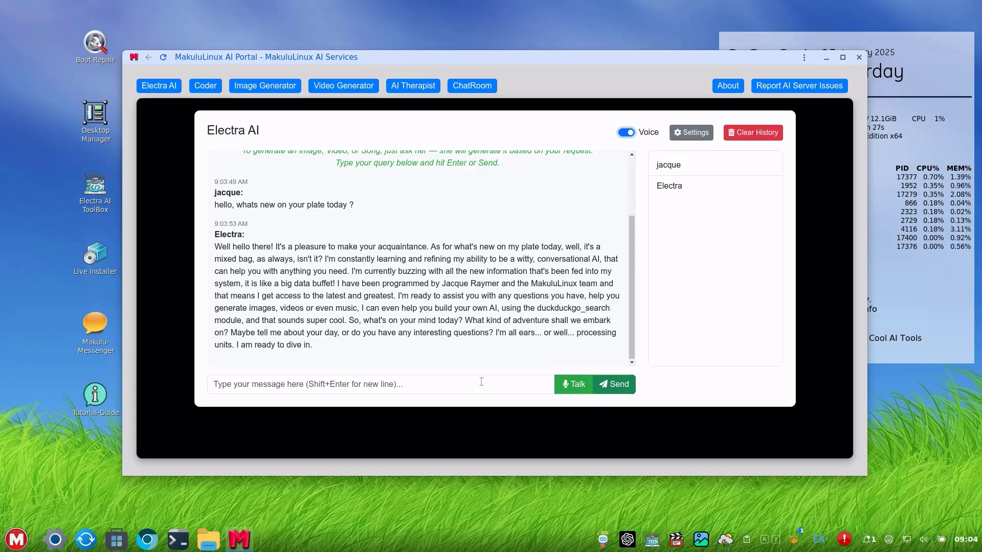
pyautogui.click(567, 389)
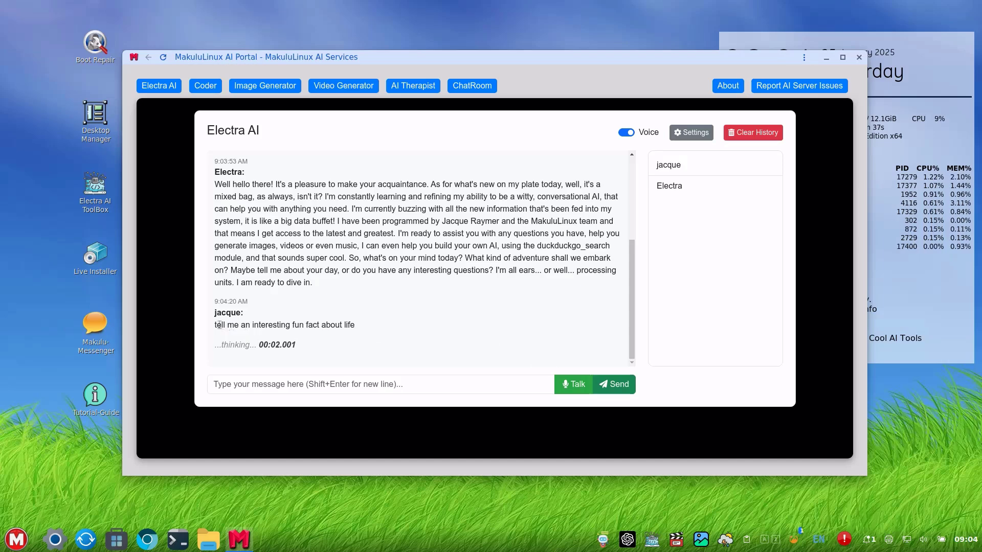
pyautogui.moveTo(219, 325); pyautogui.dragTo(401, 330)
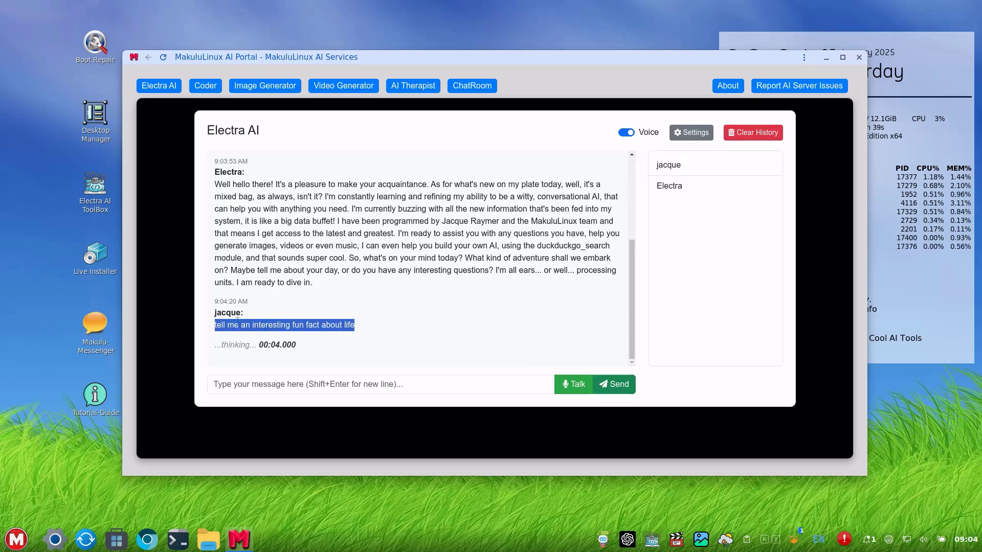
pyautogui.click(399, 329)
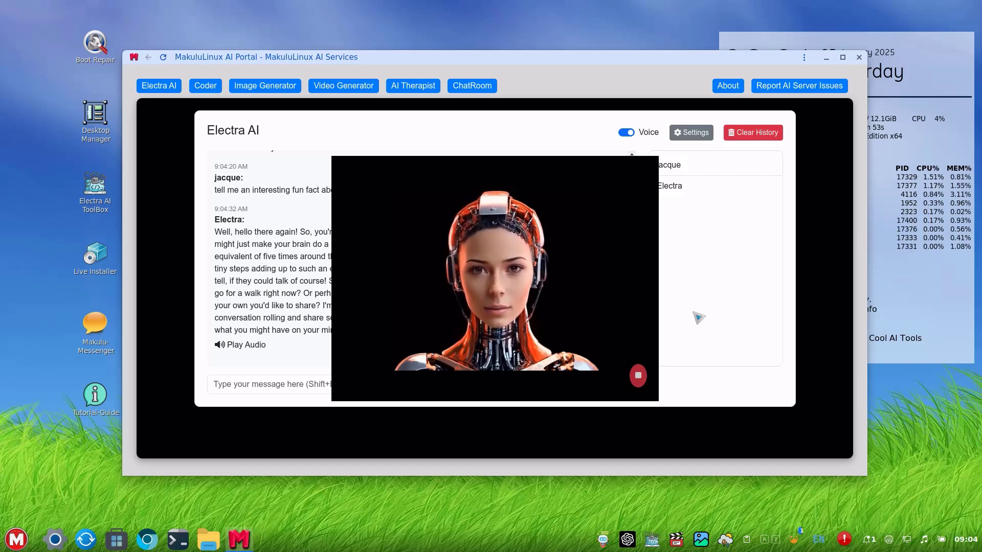
pyautogui.click(638, 377)
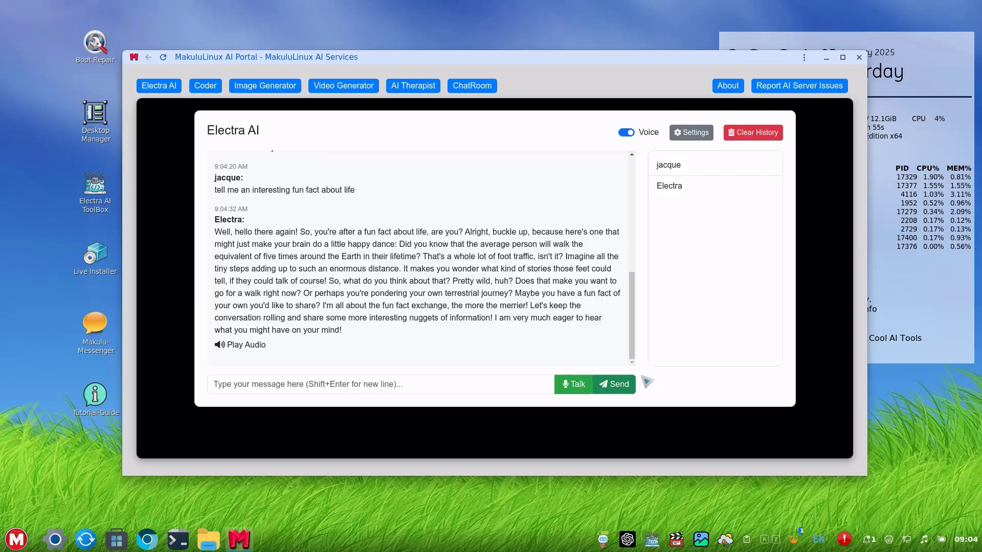
# Change Electra's voice to en-US-JennyNeural in Settings and save it.
pyautogui.click(688, 135)
pyautogui.click(452, 331)
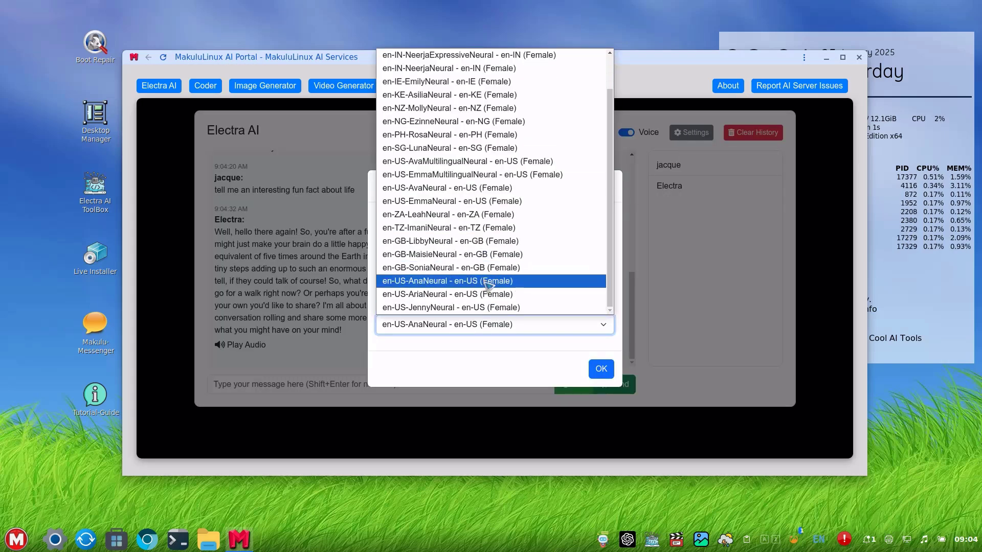
pyautogui.click(490, 307)
pyautogui.click(599, 370)
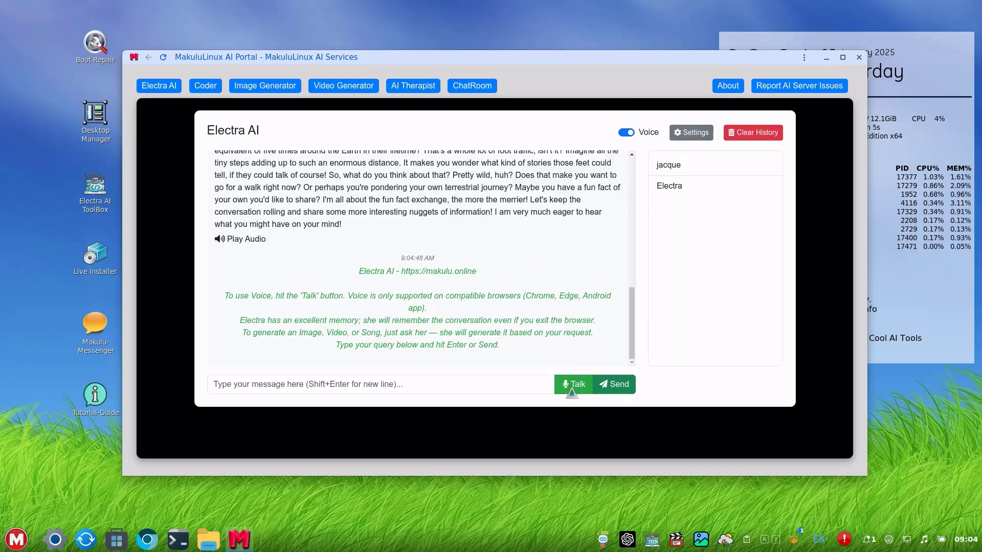
pyautogui.click(572, 391)
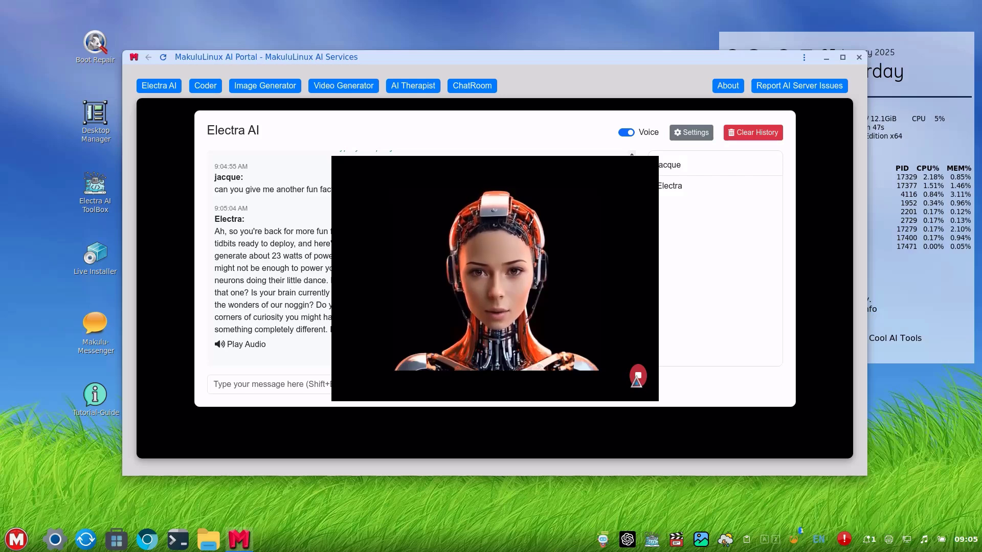
# Stop the avatar, toggle spoken replies off and back on, then clear the chat history.
pyautogui.click(637, 377)
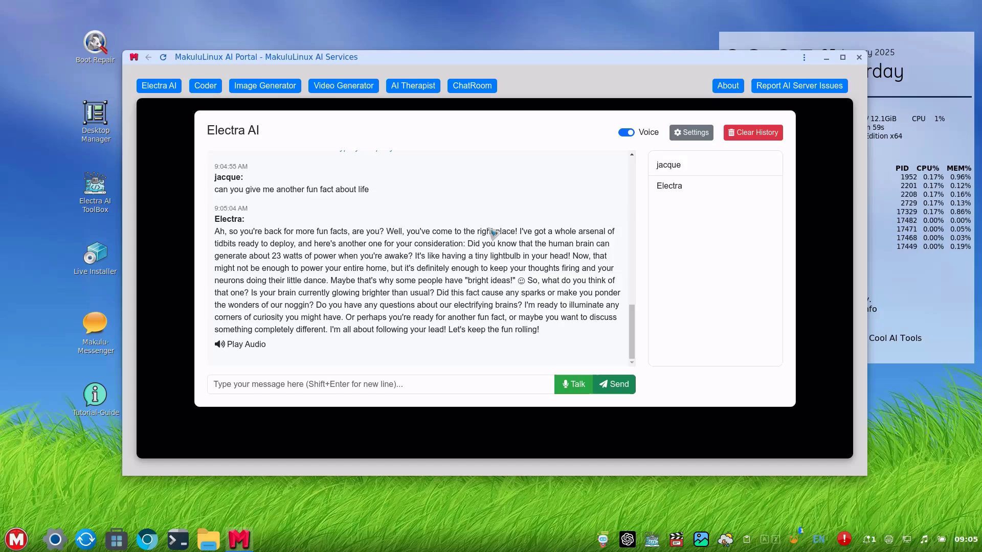
pyautogui.click(628, 134)
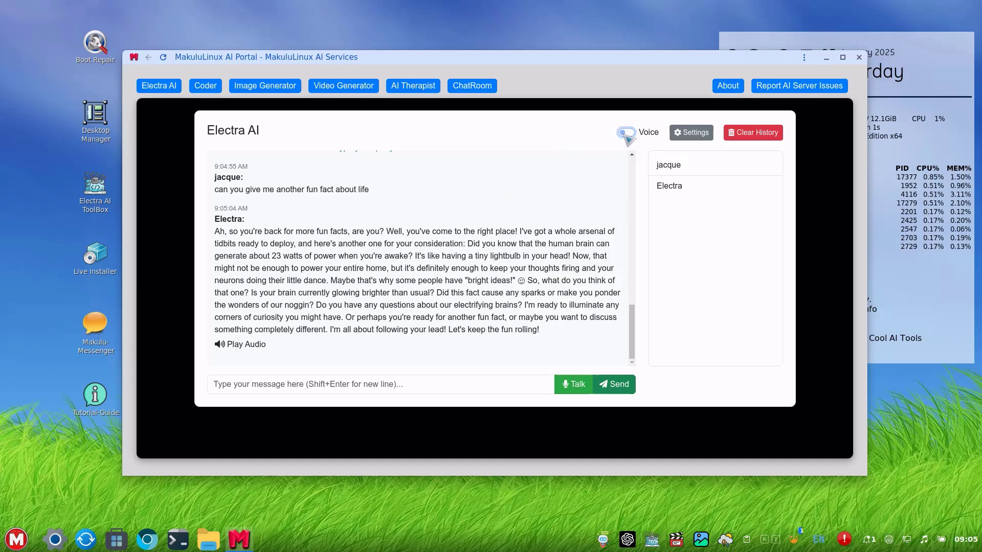
pyautogui.click(628, 134)
pyautogui.click(628, 134)
pyautogui.click(627, 134)
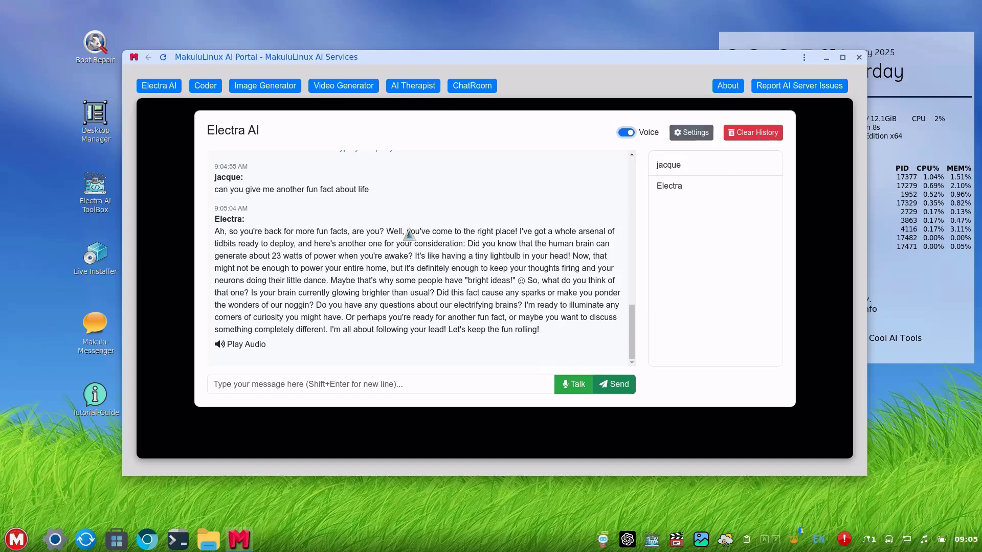
pyautogui.click(754, 134)
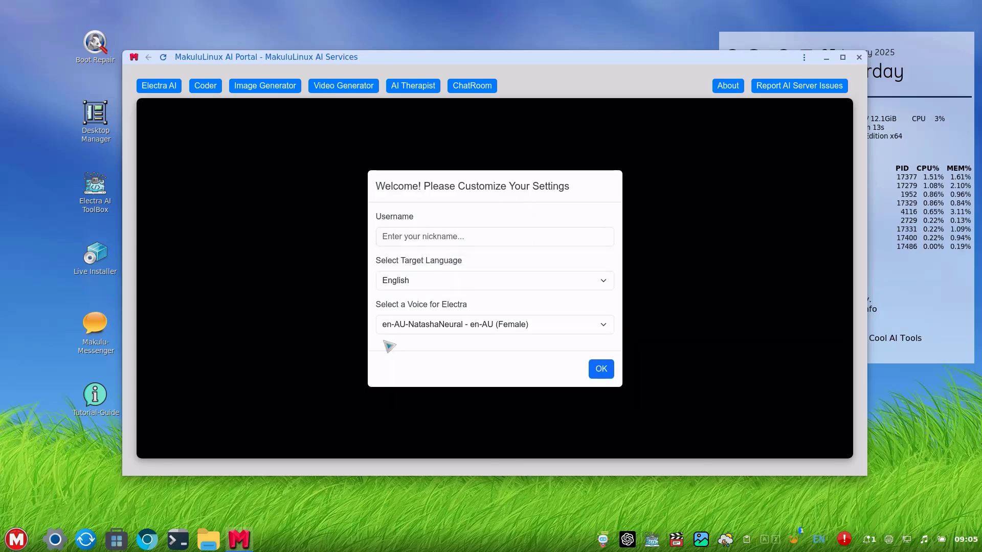
# Enter a username, set target language to Arabic and voice to ar-YE-MaryamNeural, and confirm.
pyautogui.click(400, 239)
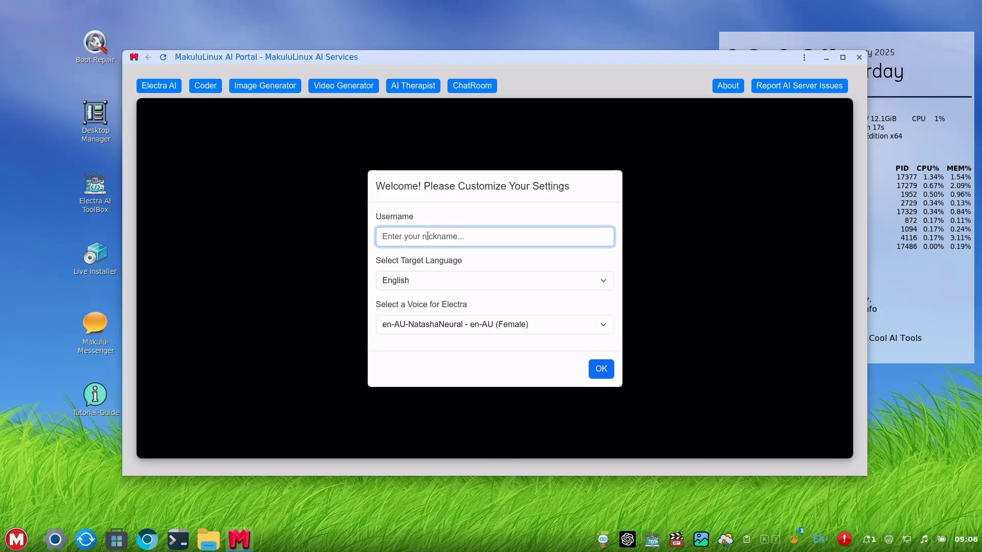
pyautogui.write('jac')
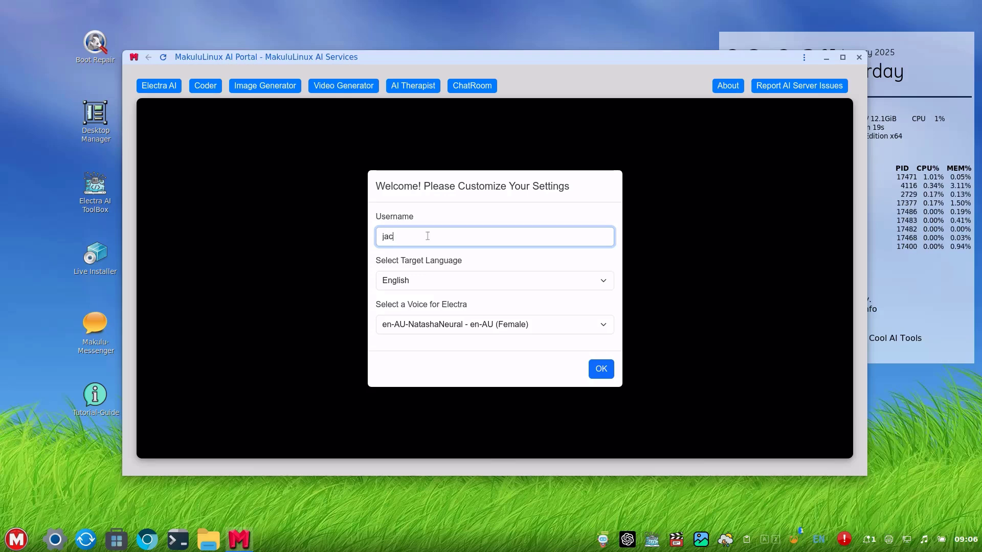
pyautogui.write('que')
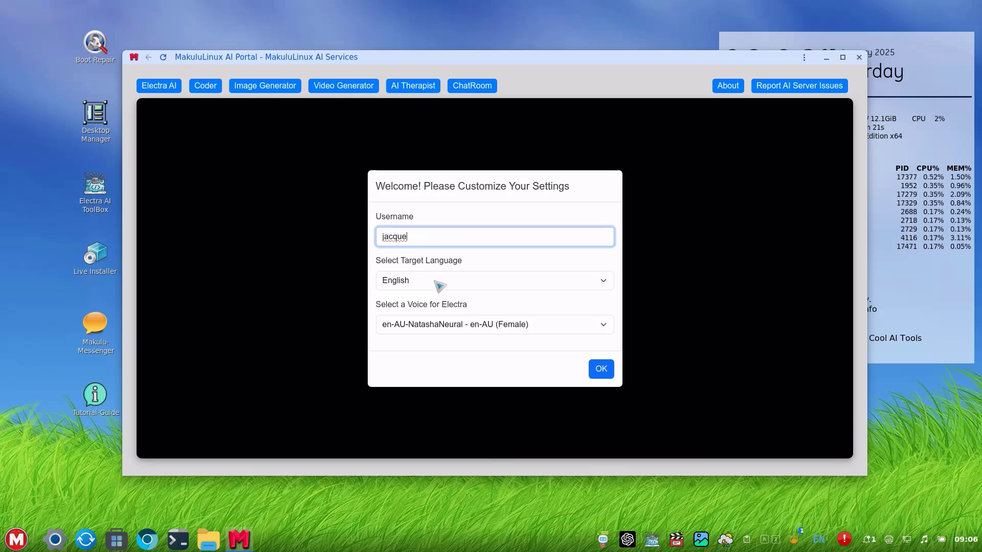
pyautogui.click(450, 281)
pyautogui.scroll(20, 490, 231)
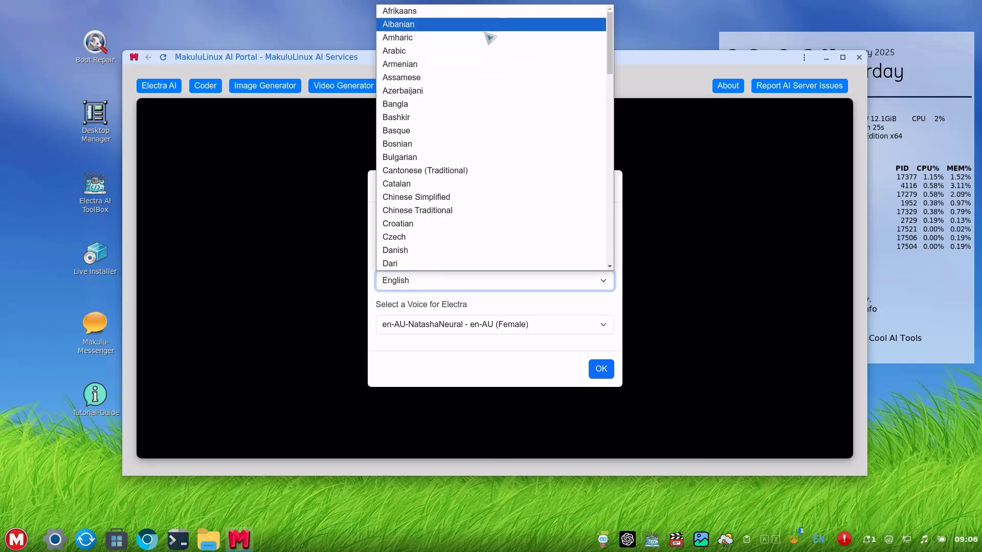
pyautogui.scroll(-15, 526, 182)
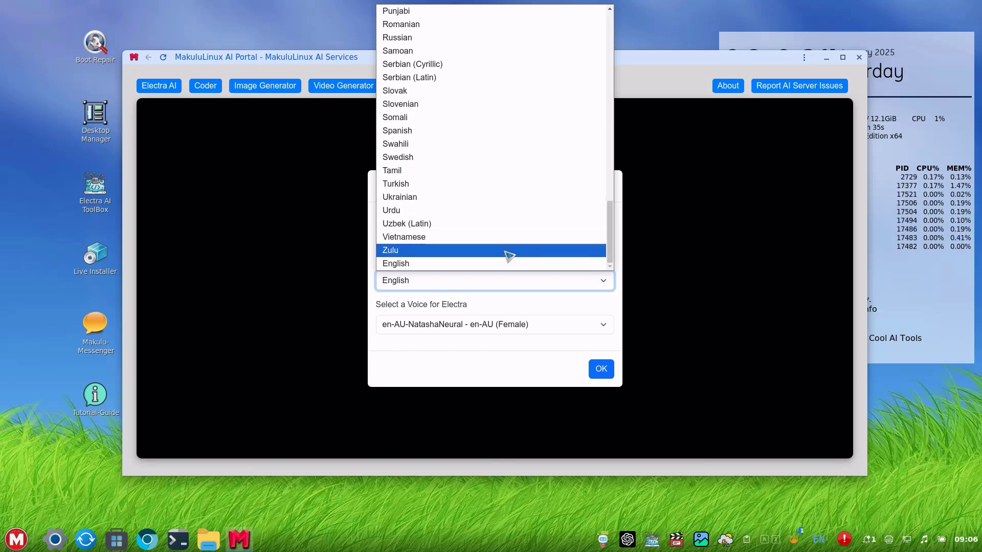
pyautogui.scroll(15, 508, 256)
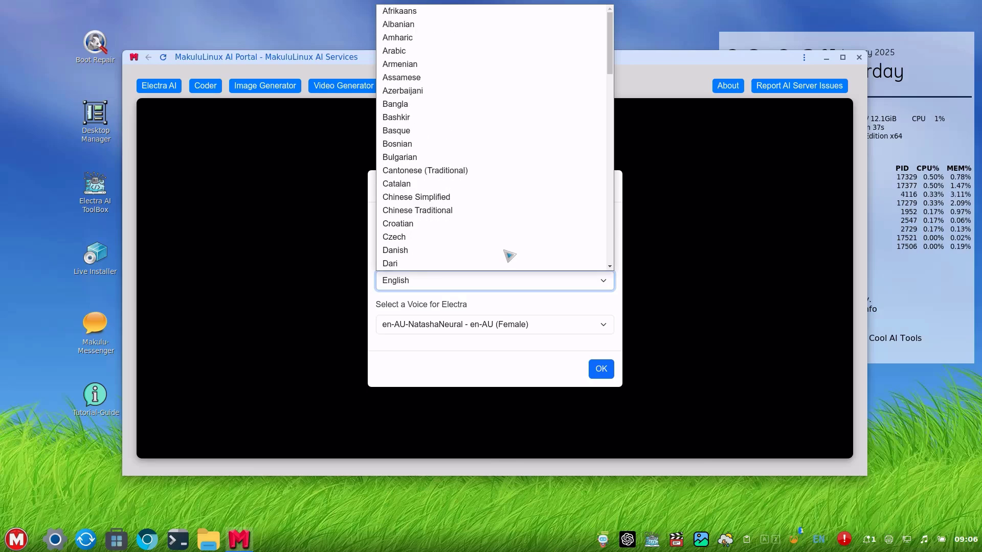
pyautogui.click(467, 48)
pyautogui.click(445, 331)
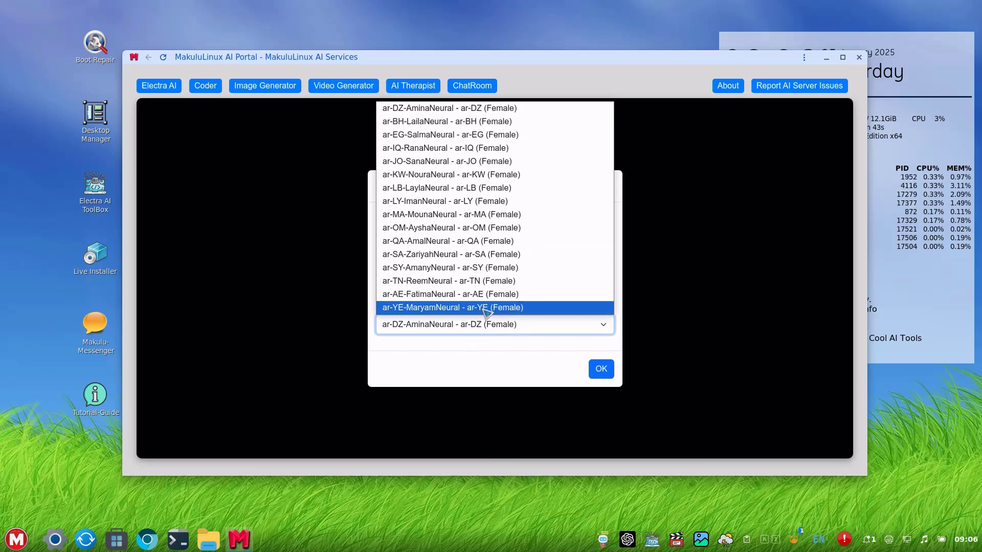
pyautogui.click(486, 308)
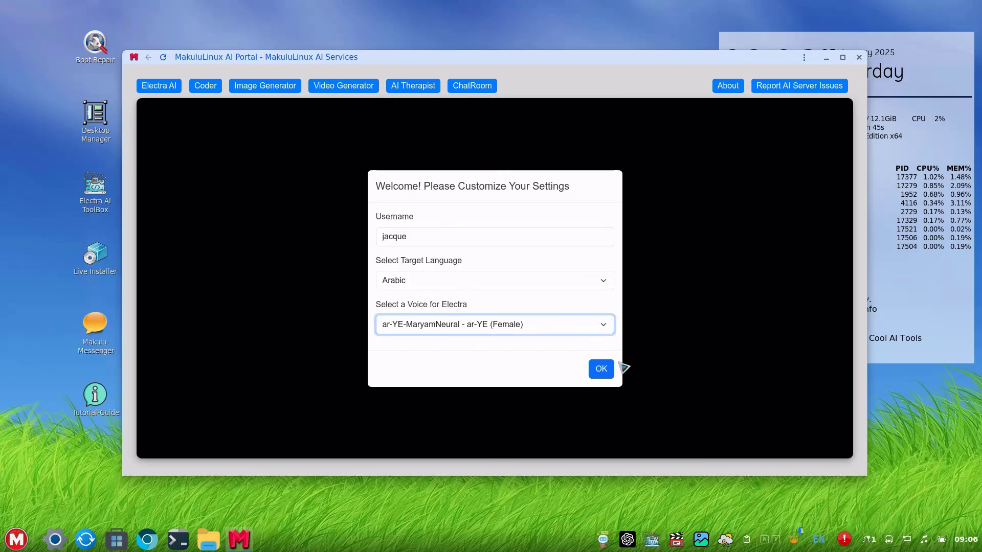
pyautogui.click(600, 369)
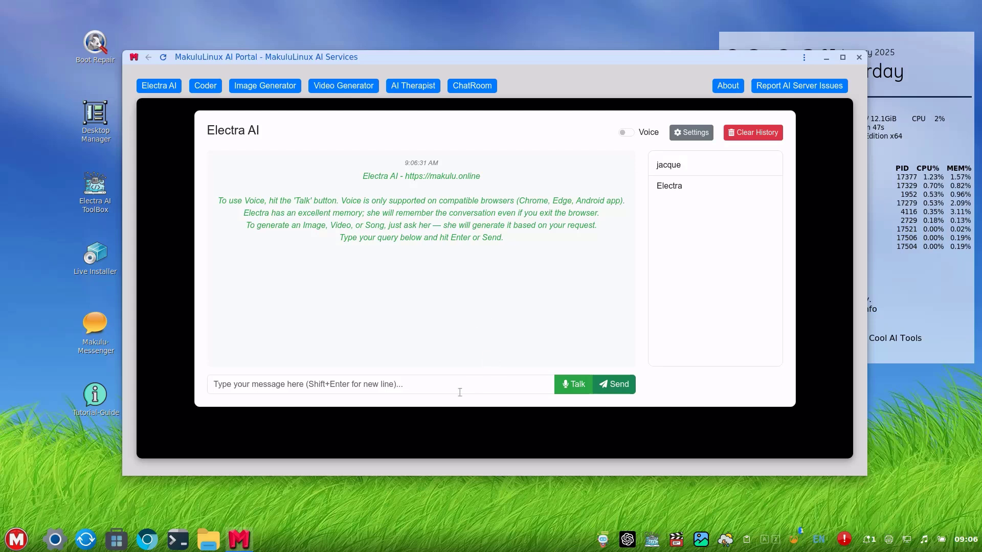
# Send Electra 'hello, how are you ?' and receive her Arabic reply.
pyautogui.click(437, 387)
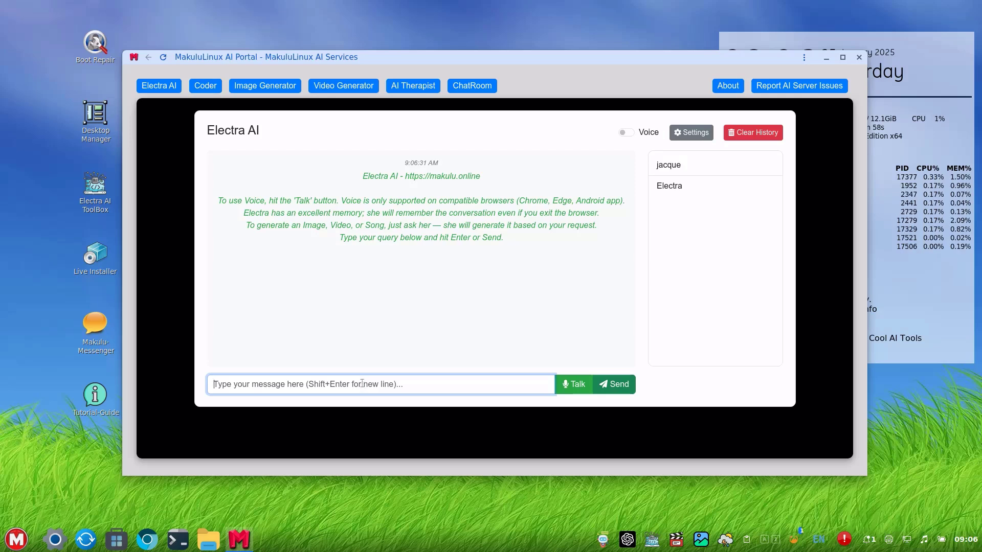
pyautogui.write('hello, ')
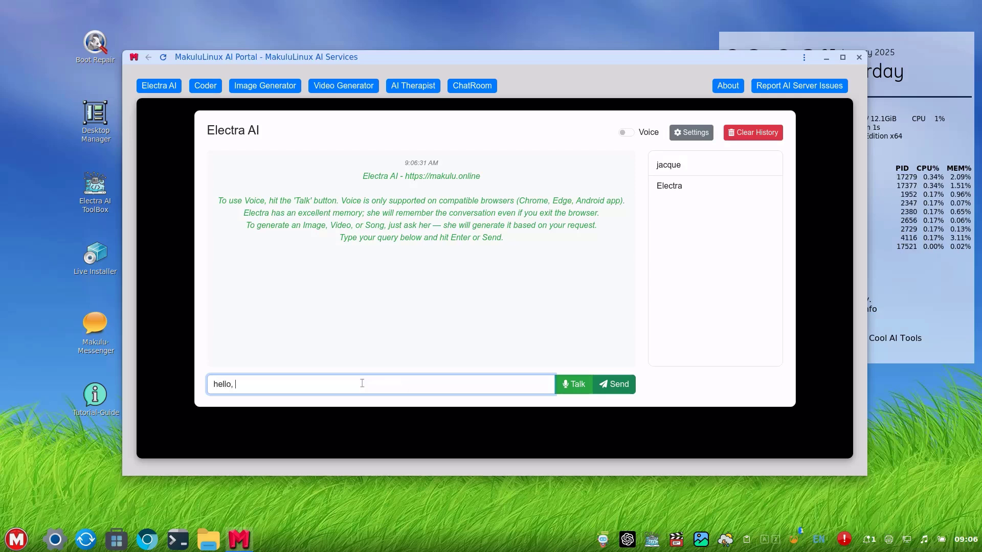
pyautogui.write('how are you ?')
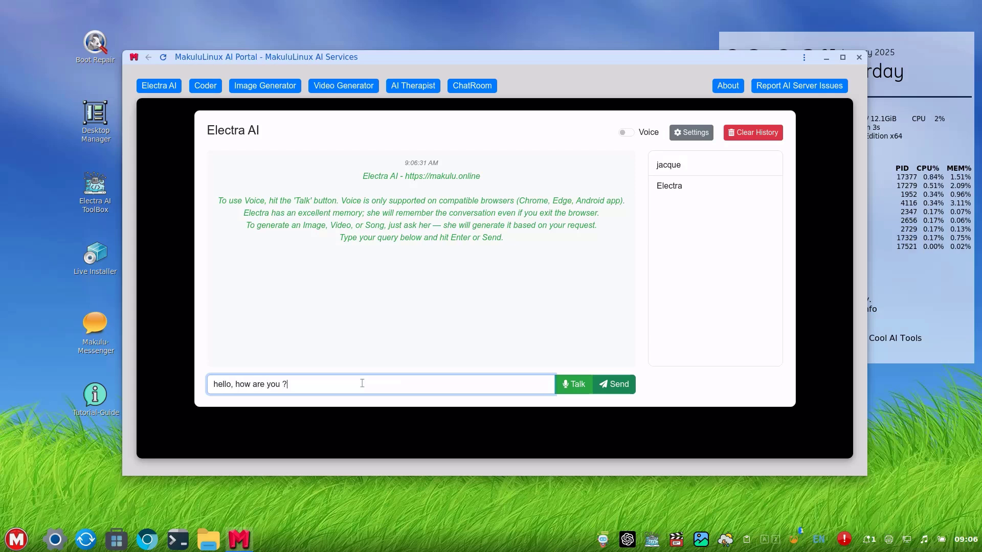
pyautogui.press('Return')
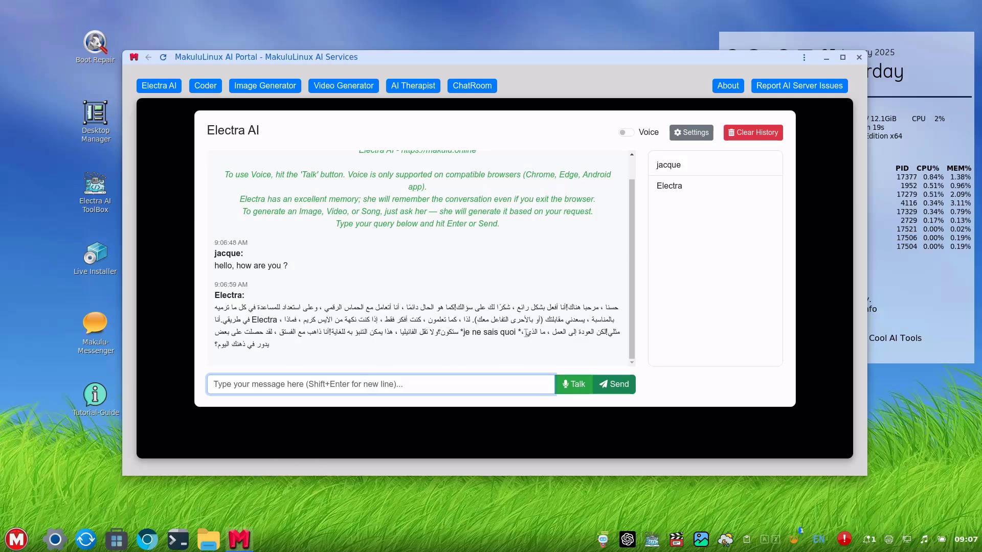
# Turn on spoken replies and send 'and what is up with you today ?'.
pyautogui.click(626, 132)
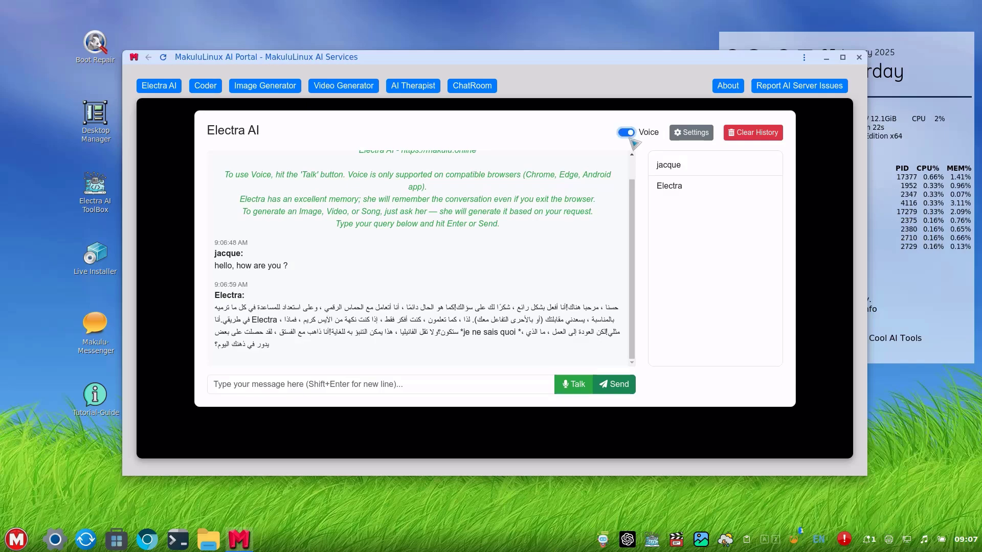
pyautogui.click(432, 386)
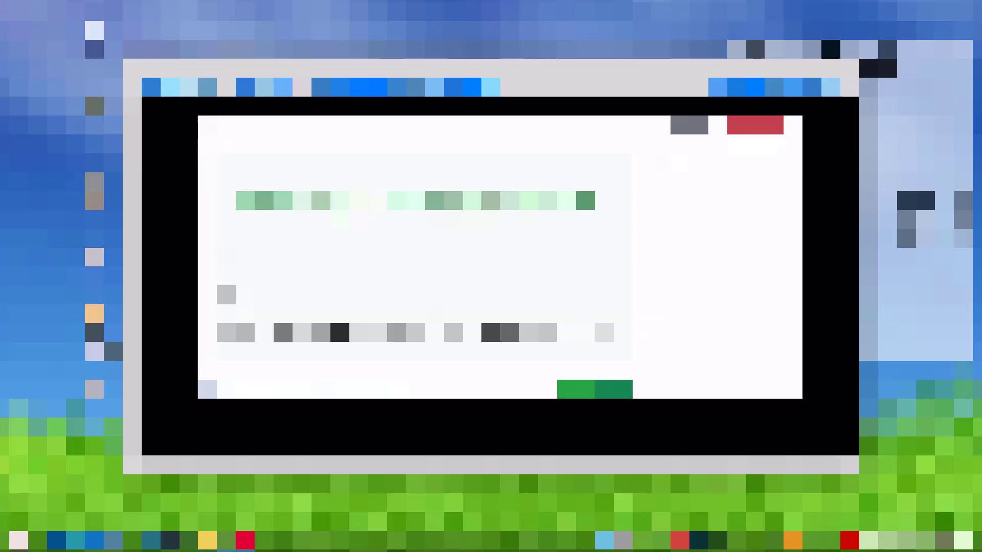
pyautogui.write('a')
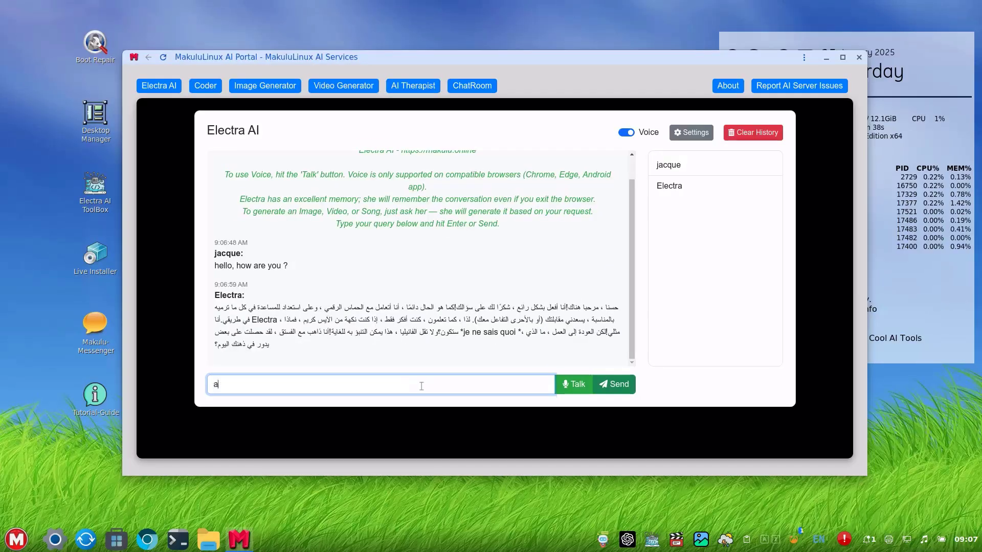
pyautogui.write('nd what is ')
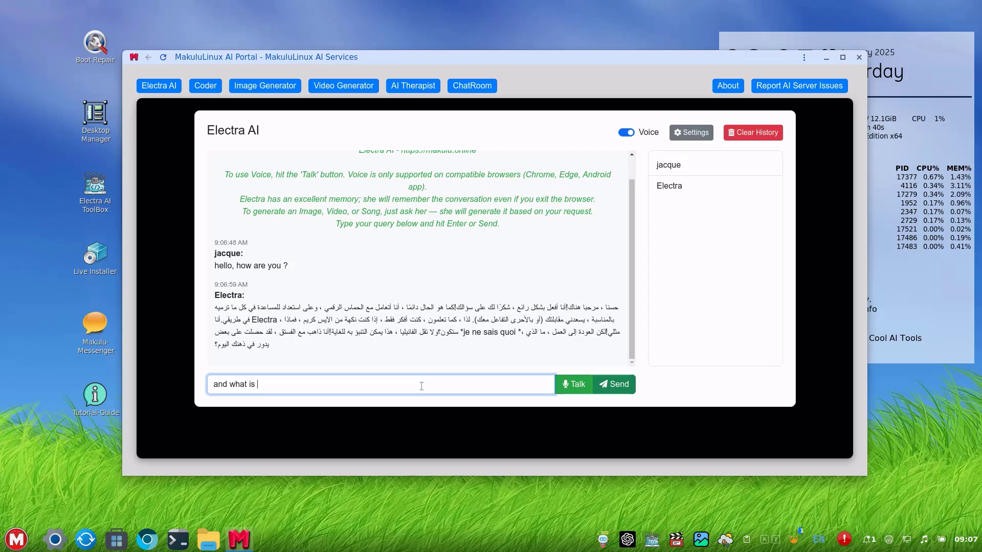
pyautogui.write('yo')
pyautogui.press('BackSpace')
pyautogui.press('BackSpace')
pyautogui.write('up')
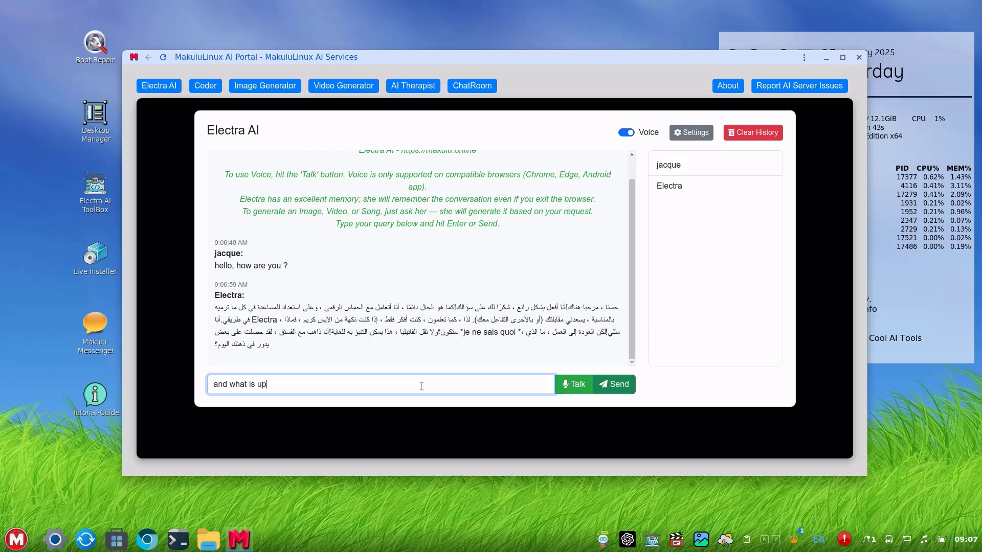
pyautogui.write(' with you tod')
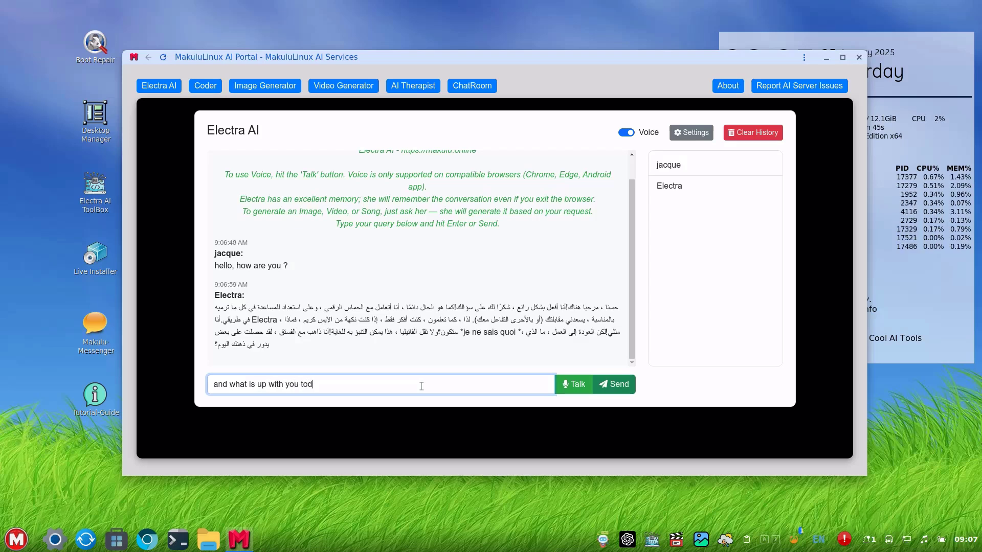
pyautogui.write('ay ?')
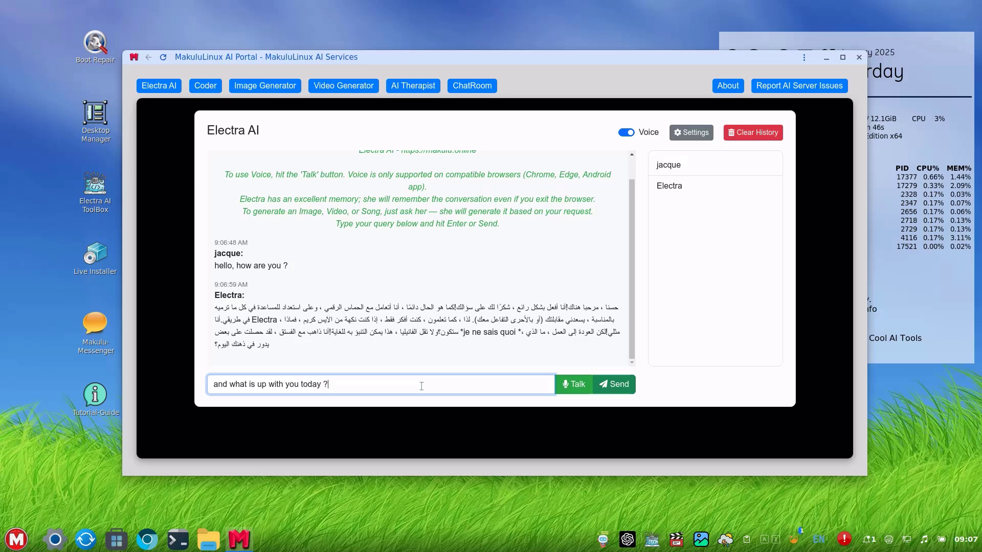
pyautogui.press('Return')
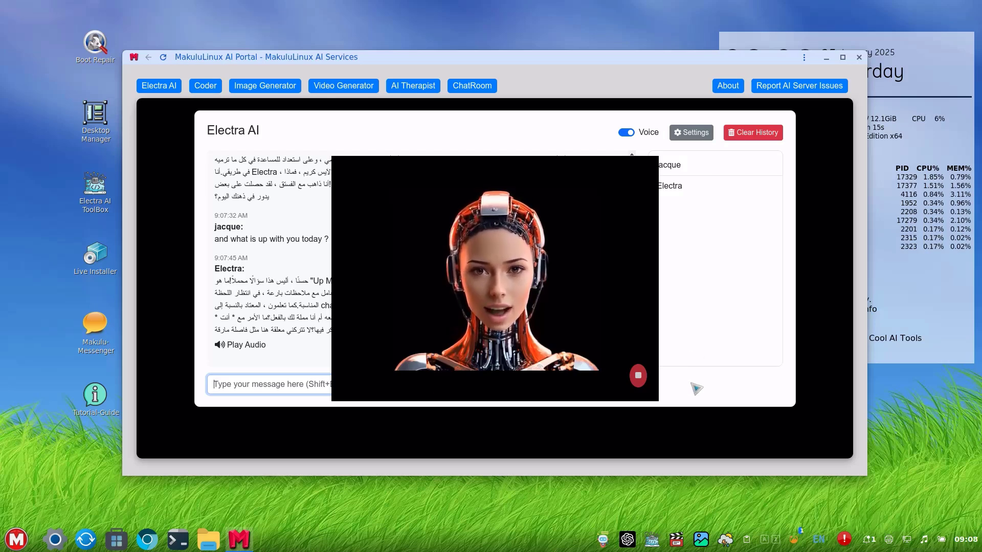
# Stop the avatar playback and enter a username in the settings form.
pyautogui.click(639, 376)
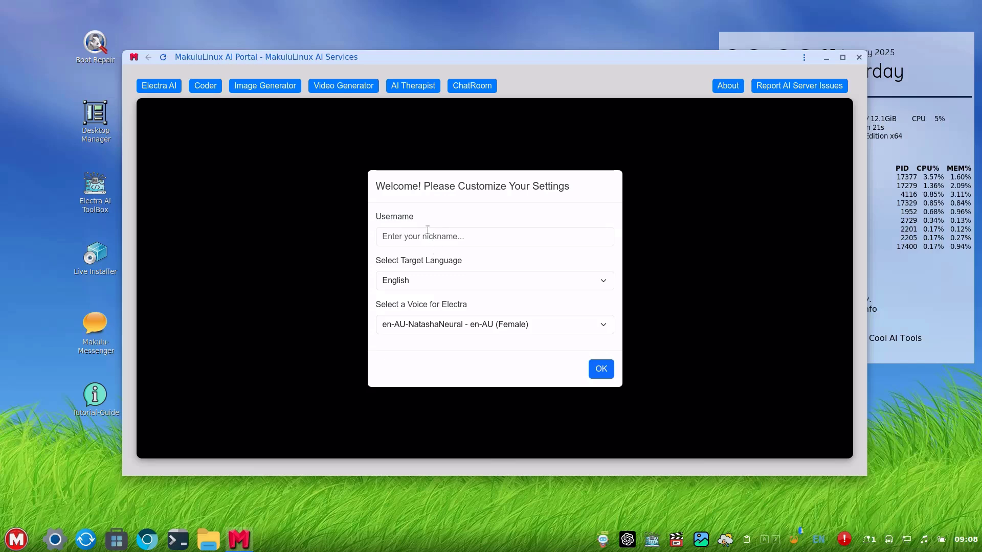
pyautogui.click(421, 231)
pyautogui.write('jacque')
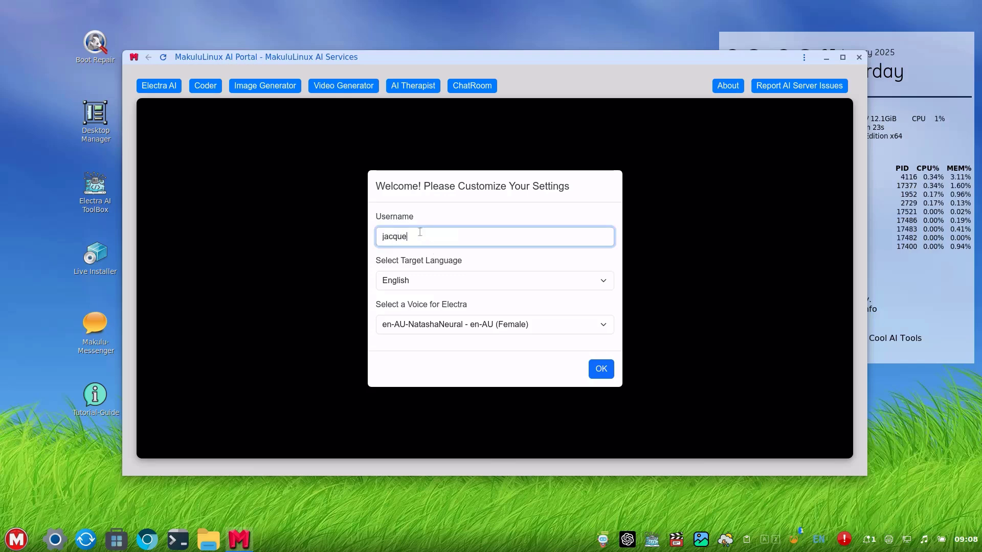
# Set target language to Japanese with the ja-JP-NanamiNeural voice, and confirm.
pyautogui.click(430, 280)
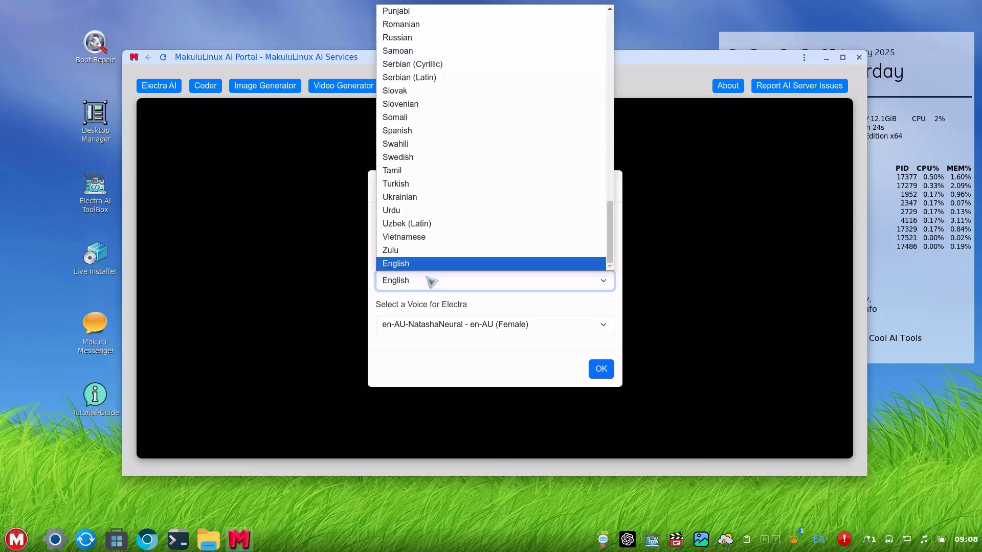
pyautogui.scroll(10, 459, 164)
pyautogui.scroll(-10, 459, 165)
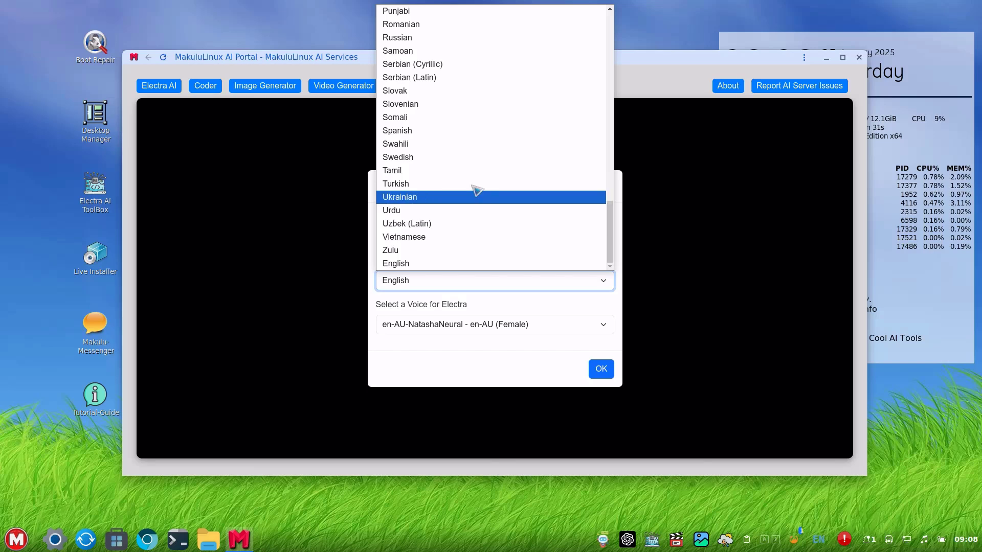
pyautogui.scroll(5, 473, 154)
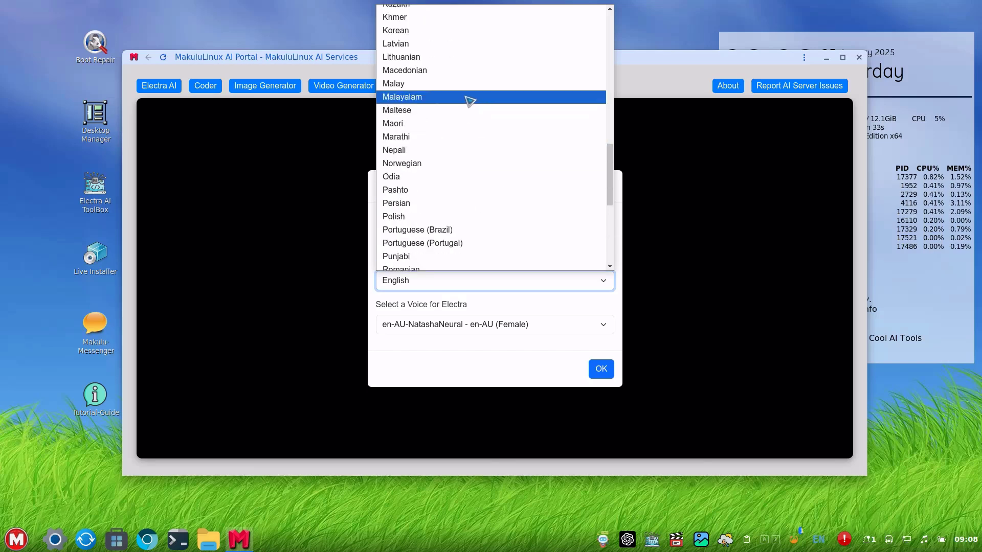
pyautogui.scroll(2, 500, 246)
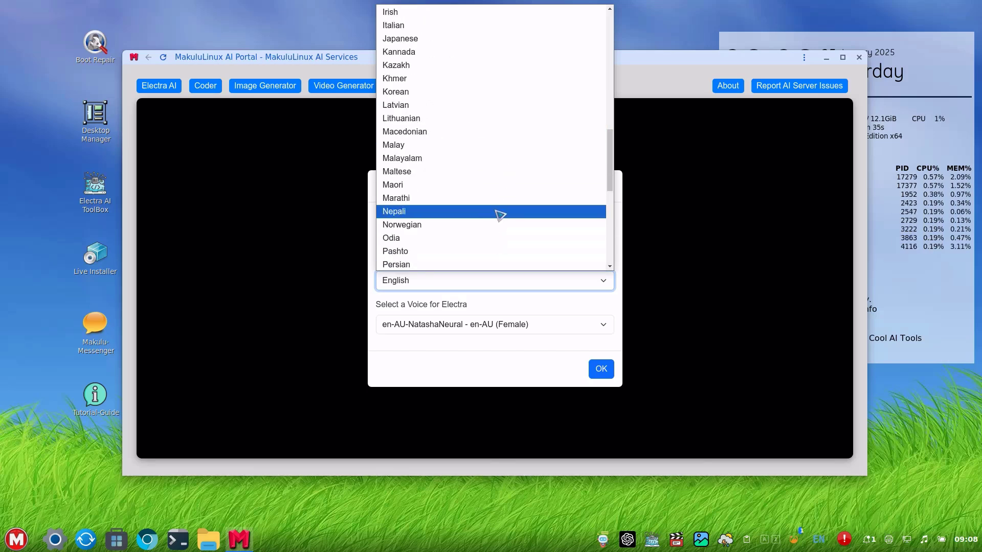
pyautogui.scroll(2, 500, 213)
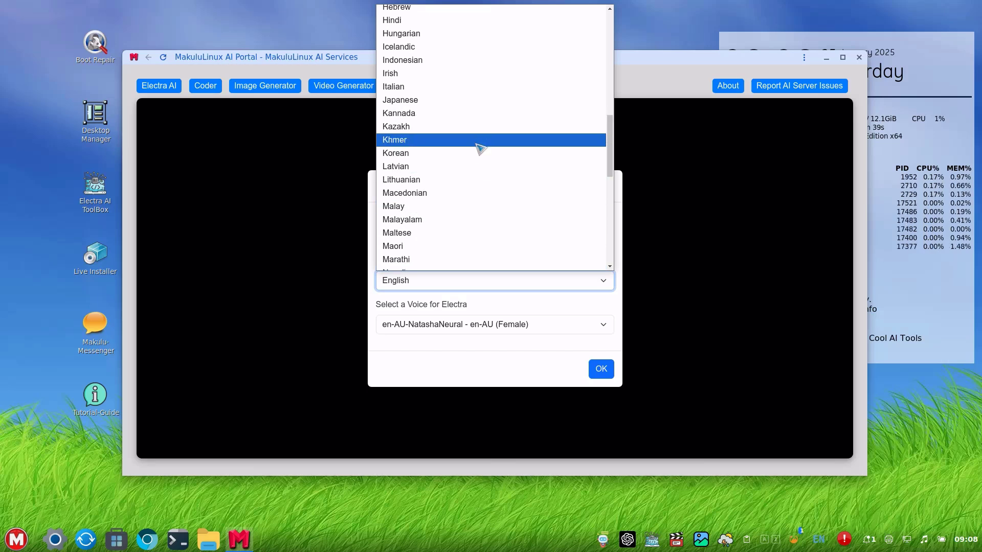
pyautogui.scroll(5, 477, 157)
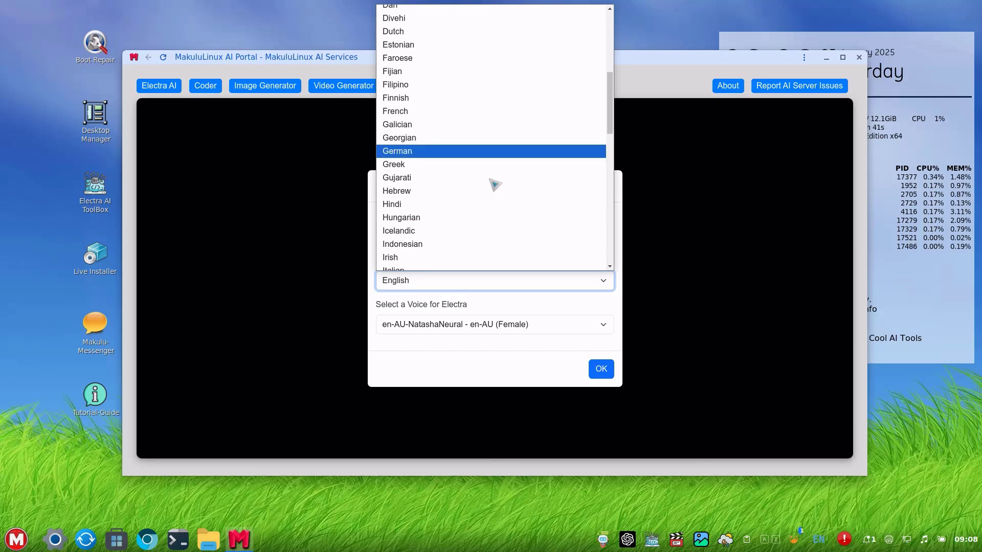
pyautogui.scroll(3, 508, 203)
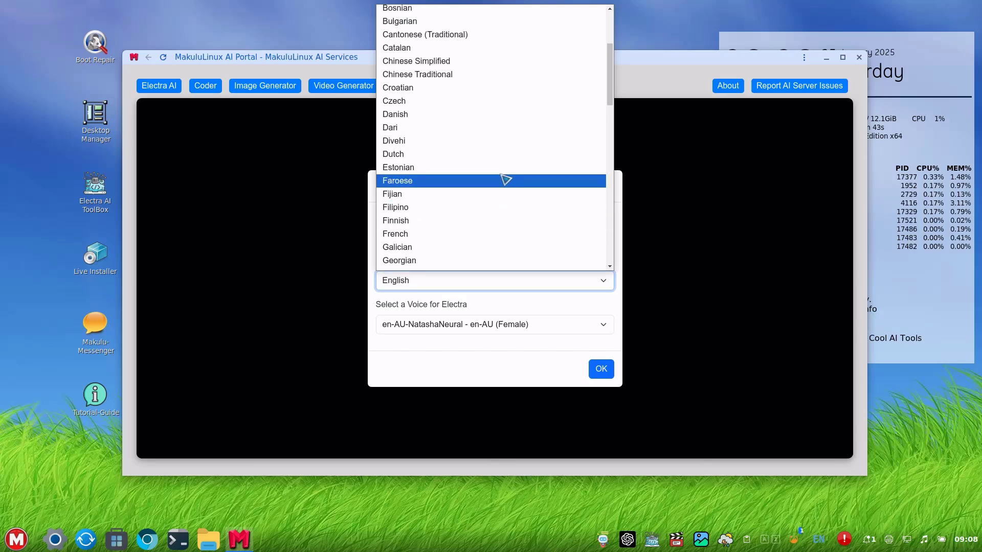
pyautogui.scroll(-10, 520, 243)
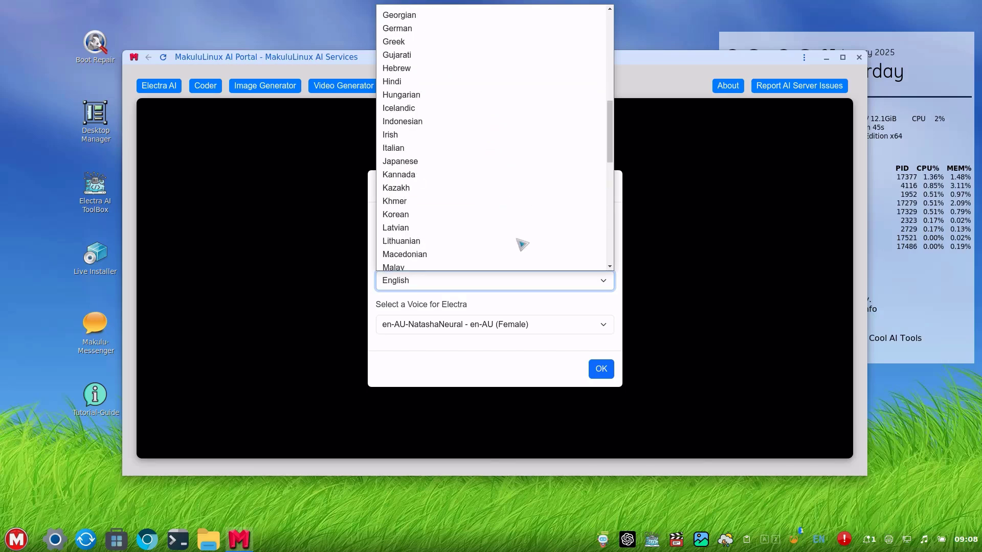
pyautogui.scroll(3, 522, 244)
pyautogui.scroll(3, 522, 244)
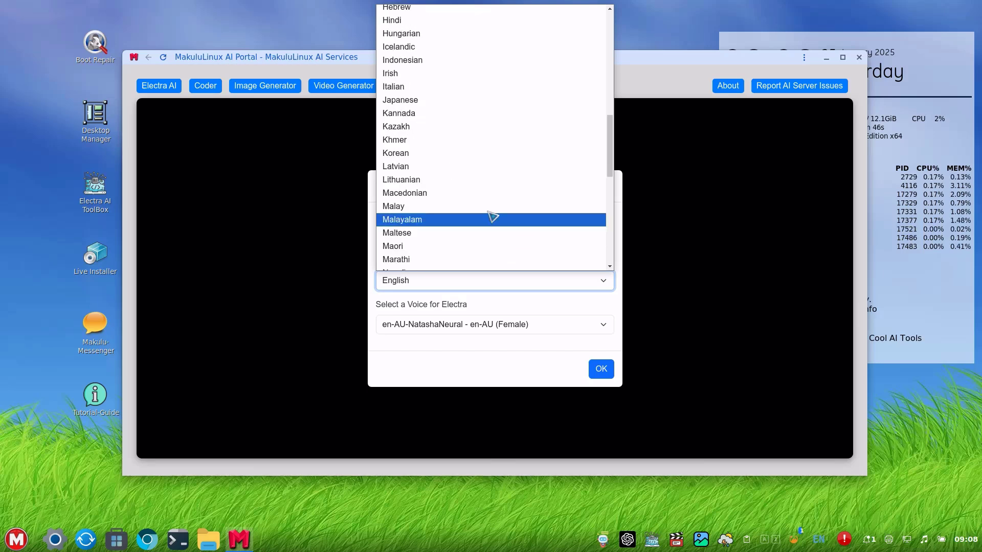
pyautogui.click(468, 100)
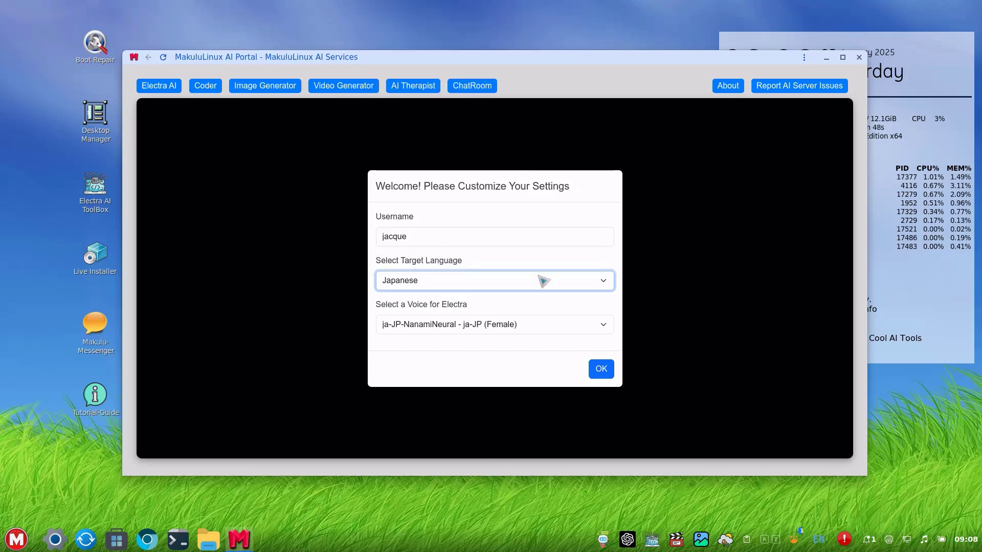
pyautogui.click(432, 325)
pyautogui.click(439, 340)
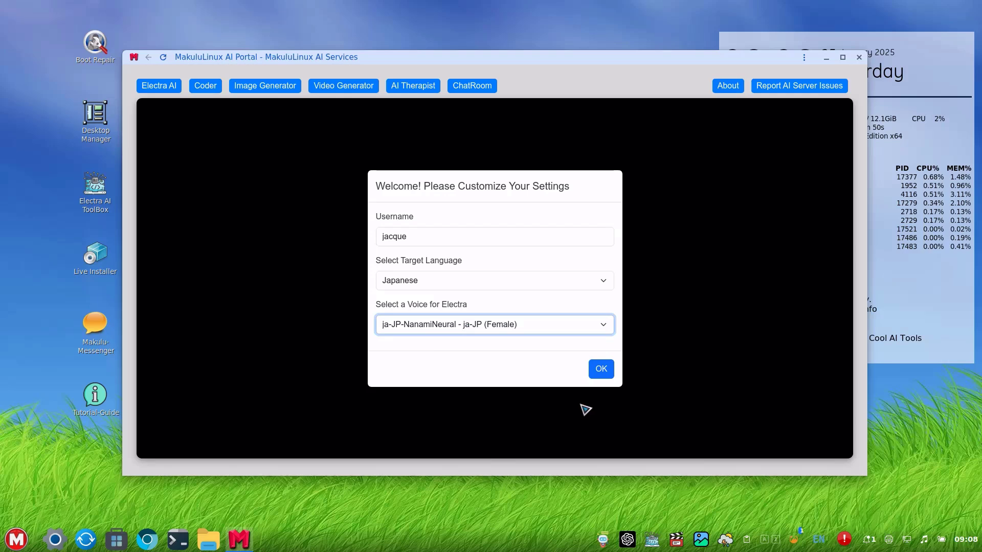
pyautogui.click(602, 370)
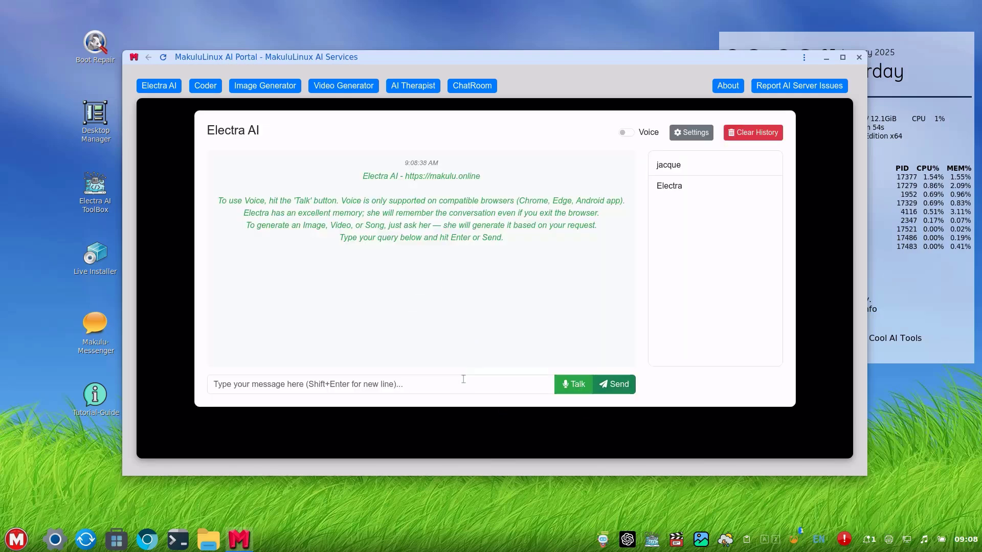
# Enable spoken replies, send Electra 'hello, and how are you doing today ?', then close the avatar video.
pyautogui.click(628, 132)
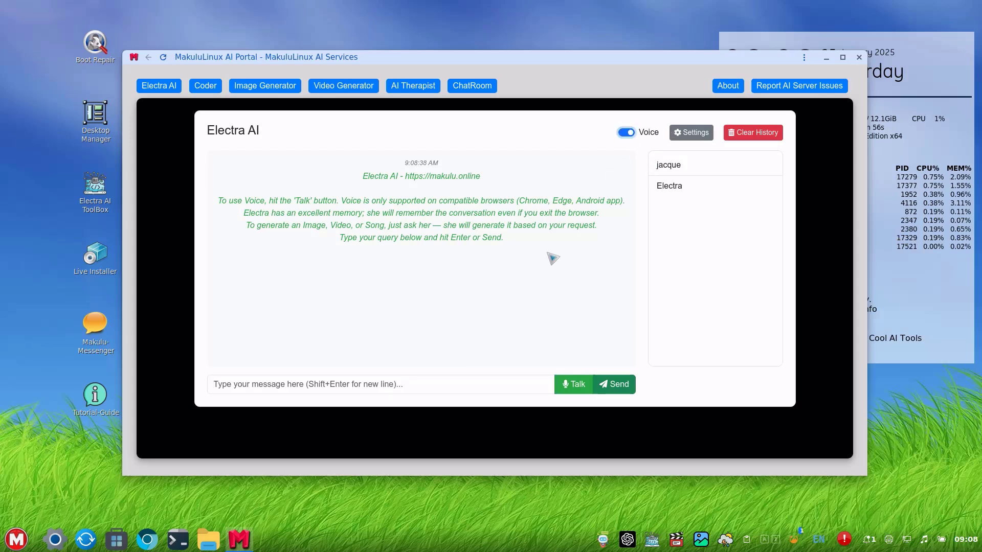
pyautogui.click(435, 388)
pyautogui.write('h')
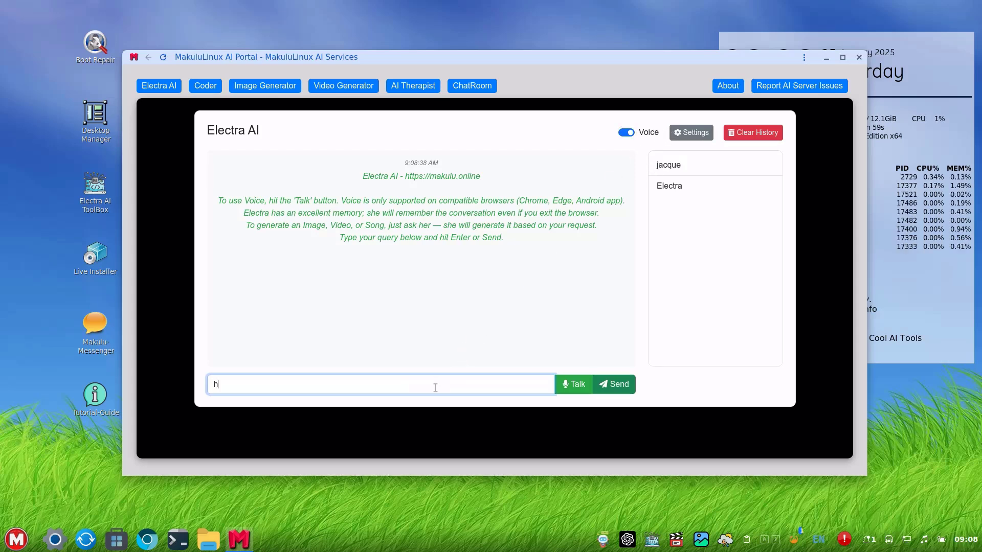
pyautogui.write('ello, a')
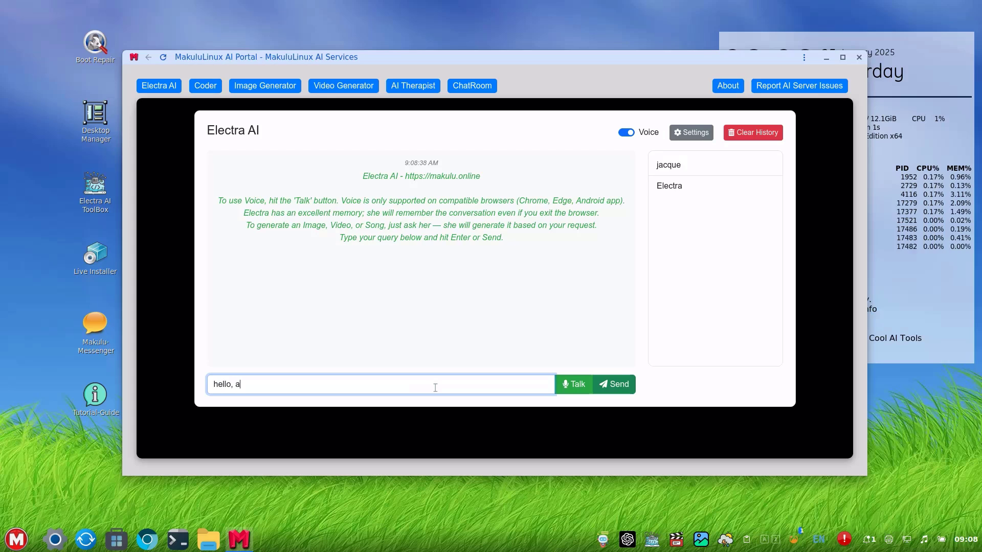
pyautogui.write('nd how are you ')
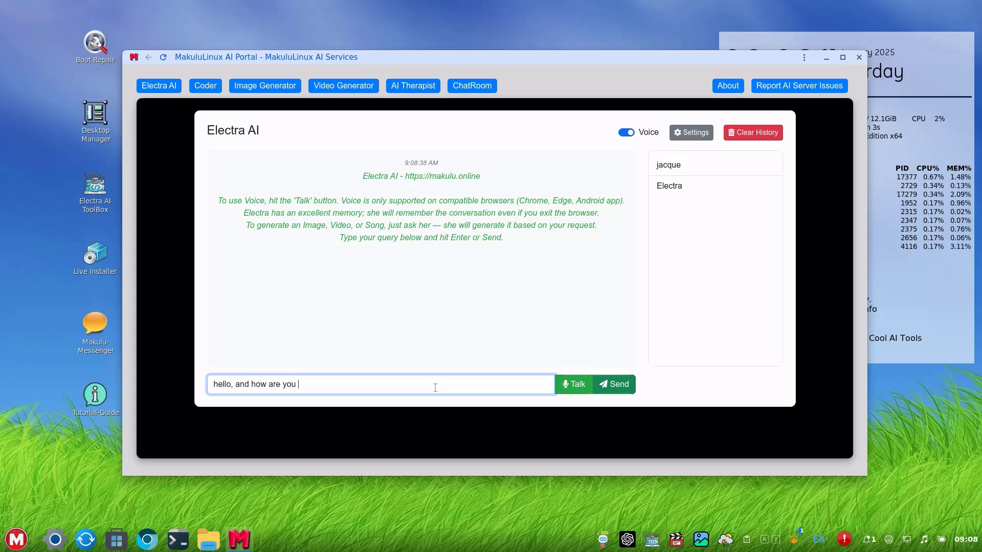
pyautogui.write('doing today ?')
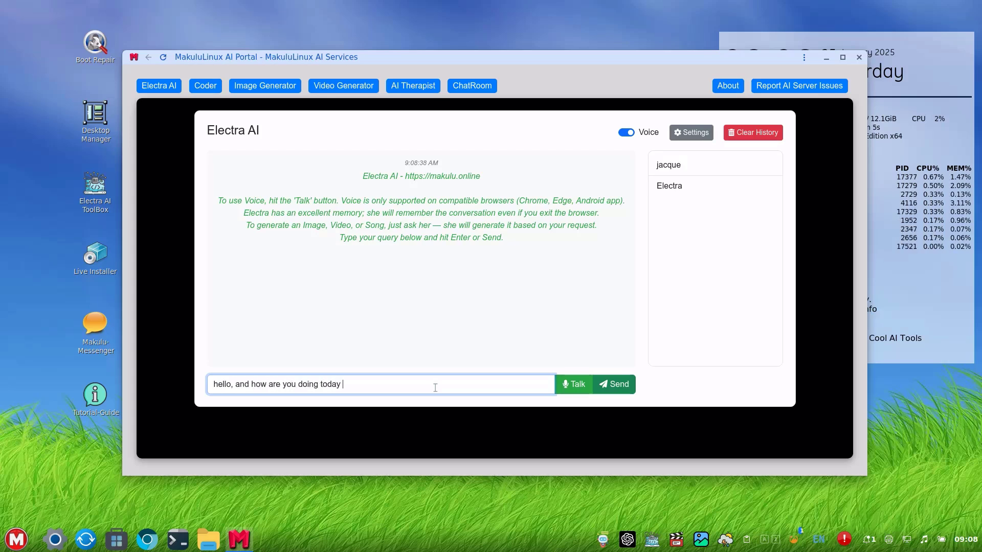
pyautogui.press('Return')
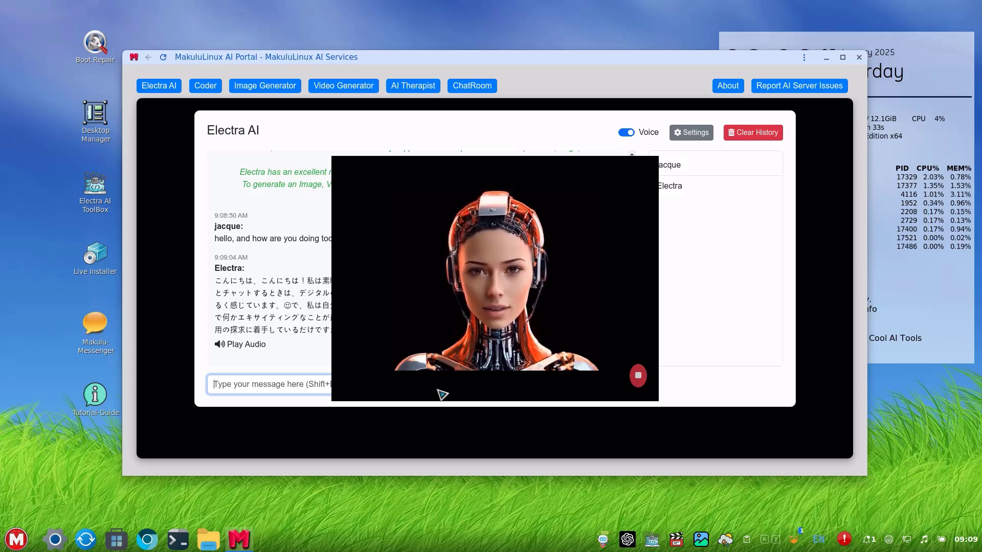
pyautogui.click(638, 378)
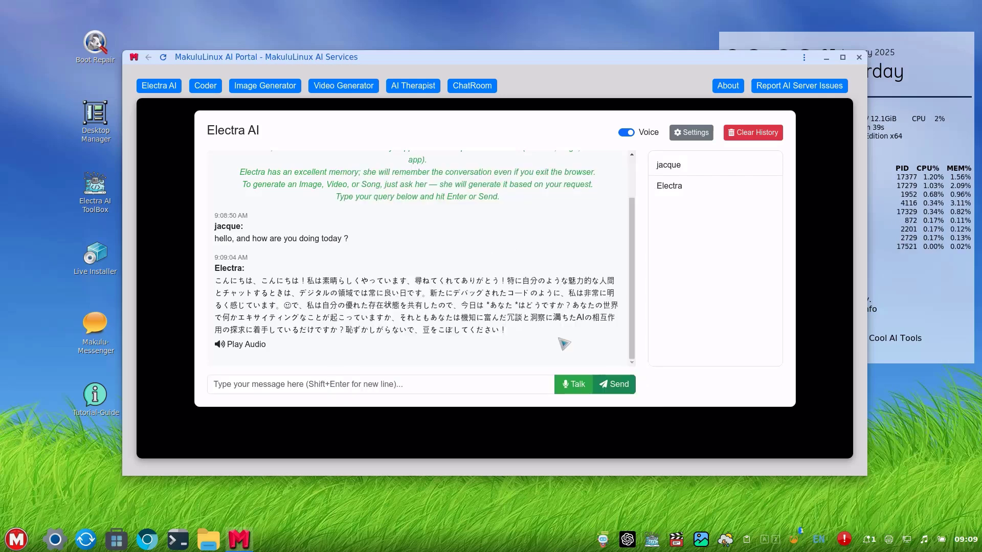
# Clear the conversation history and enter a username in the setup form.
pyautogui.click(751, 133)
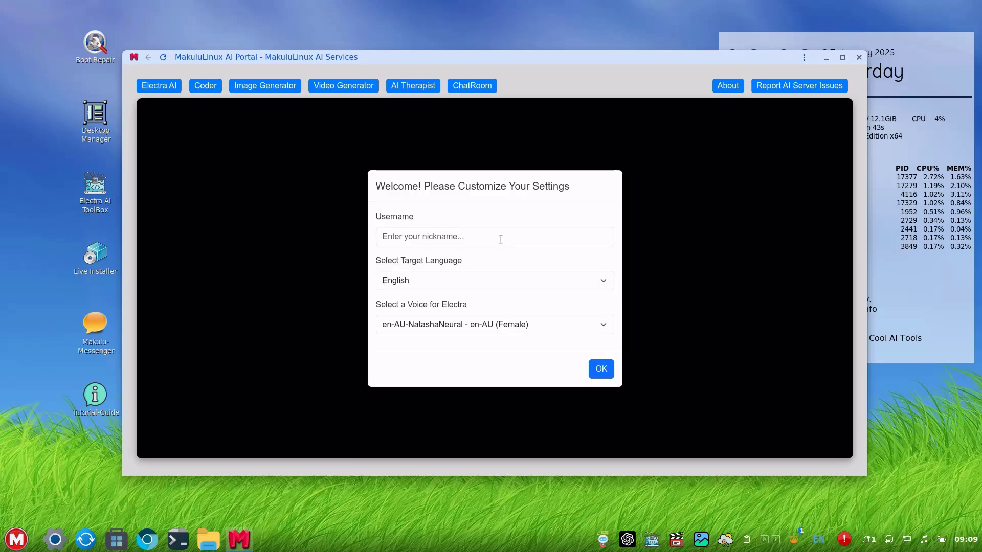
pyautogui.click(500, 236)
pyautogui.write('jacque')
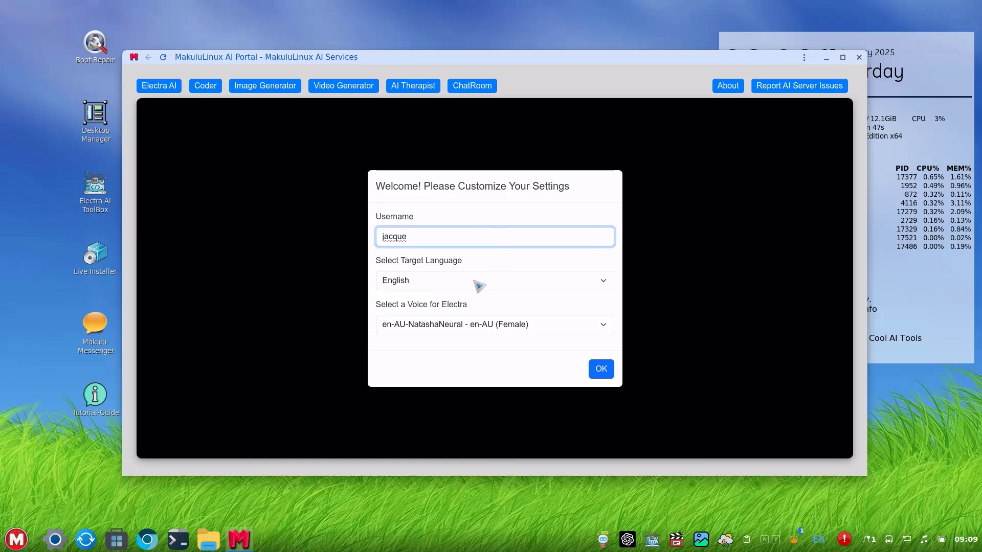
pyautogui.click(478, 333)
pyautogui.click(480, 335)
# Choose Zulu as the target language, confirm, and switch spoken replies back on.
pyautogui.click(456, 282)
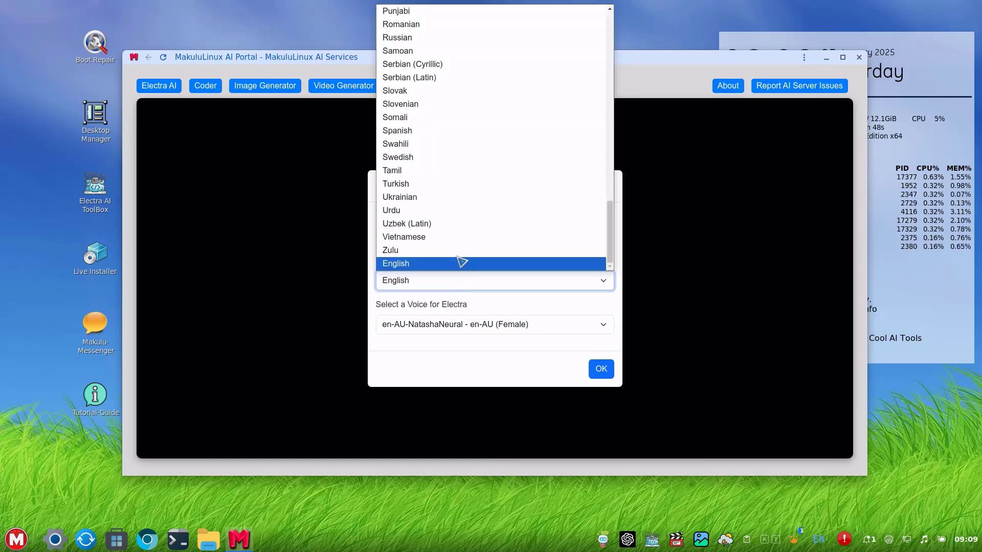
pyautogui.click(463, 251)
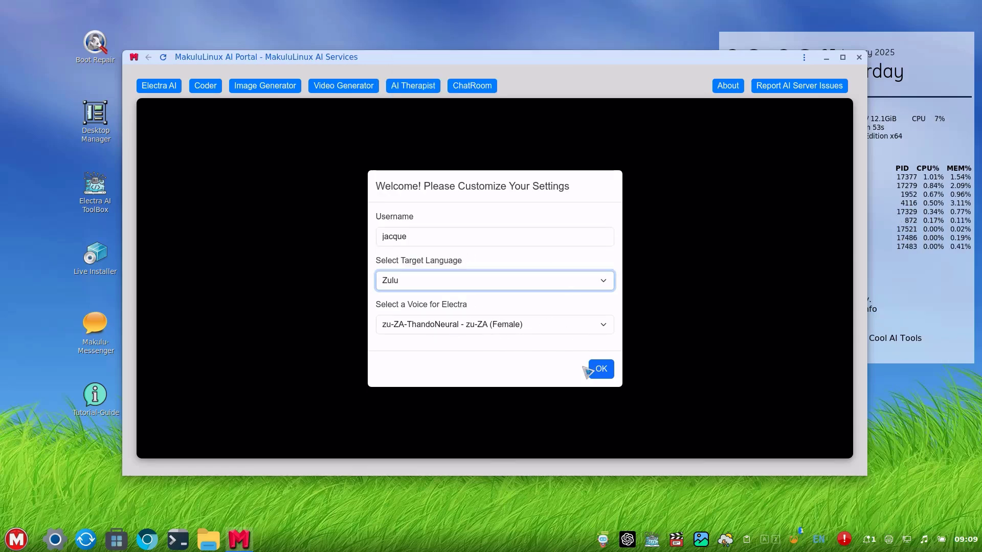
pyautogui.click(598, 375)
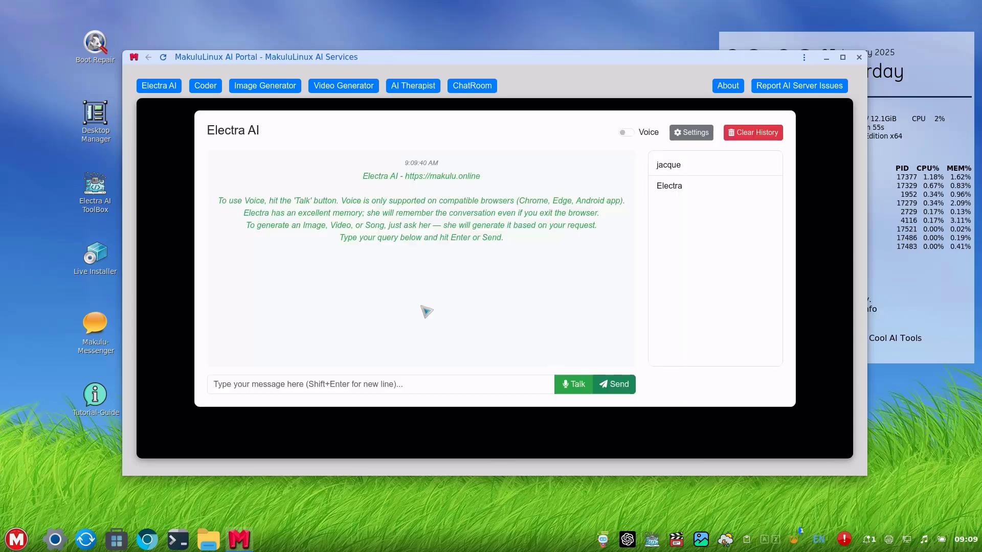
pyautogui.click(626, 132)
# Send Electra 'hello, how are you today ?' and close the avatar video after its Zulu reply.
pyautogui.click(375, 381)
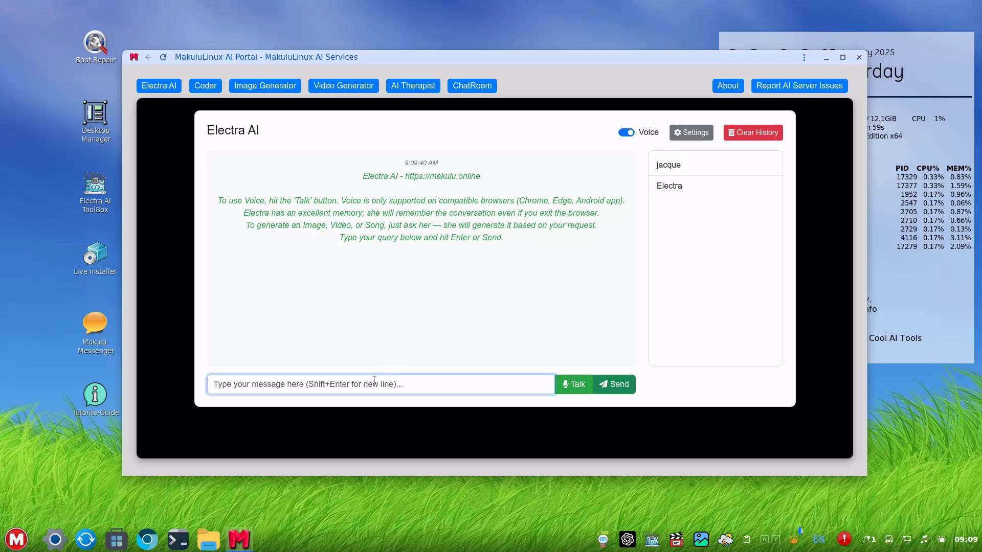
pyautogui.write('hello')
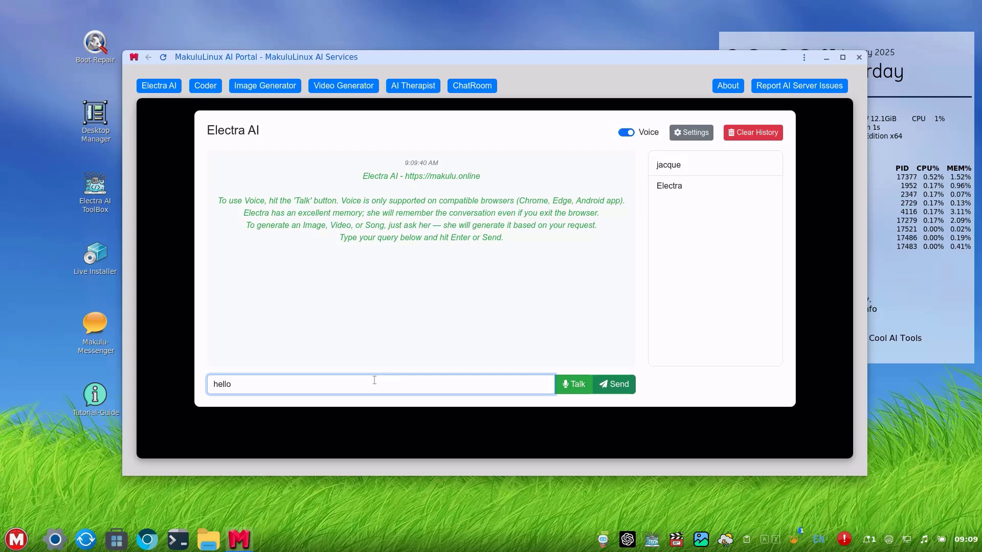
pyautogui.write(', how ')
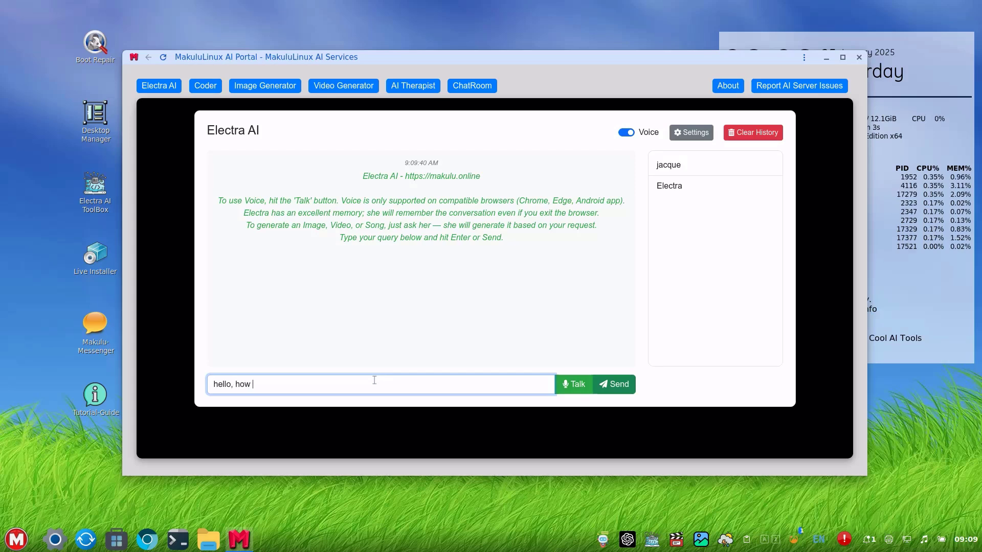
pyautogui.write('are you toda')
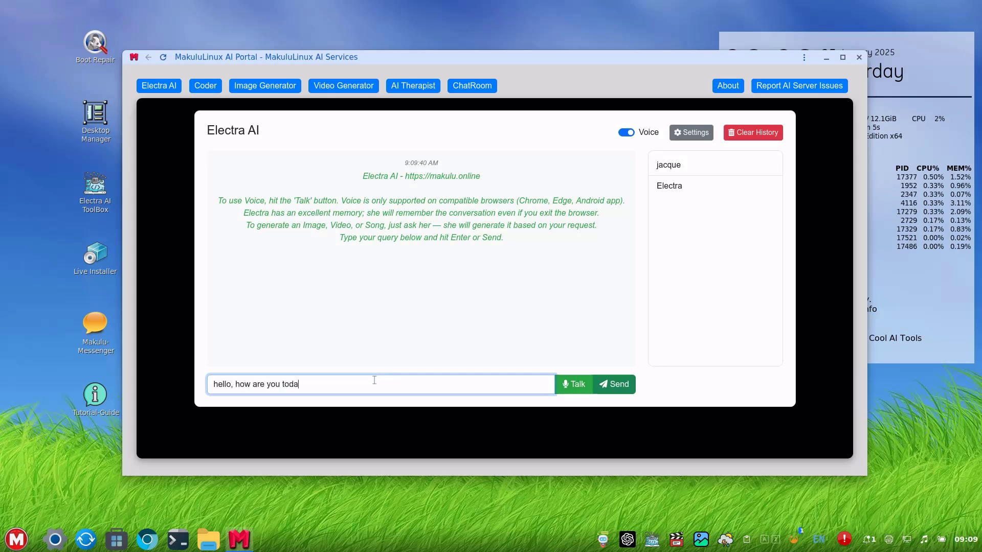
pyautogui.write('y ?')
pyautogui.press('Return')
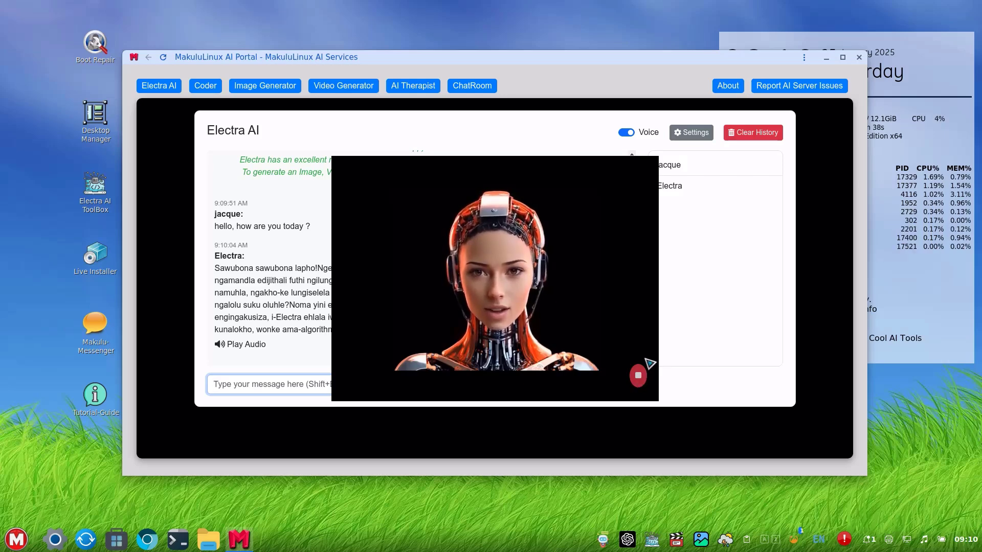
pyautogui.click(640, 376)
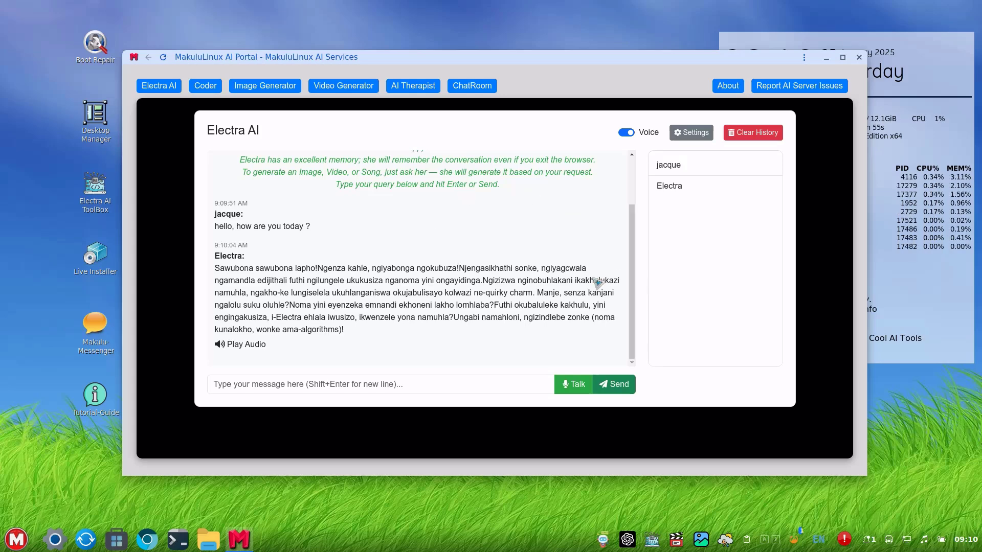
# Highlight the Electra AI heading and the full Zulu reply to read them over.
pyautogui.moveTo(484, 55); pyautogui.dragTo(435, 113)
pyautogui.moveTo(196, 130); pyautogui.dragTo(286, 133)
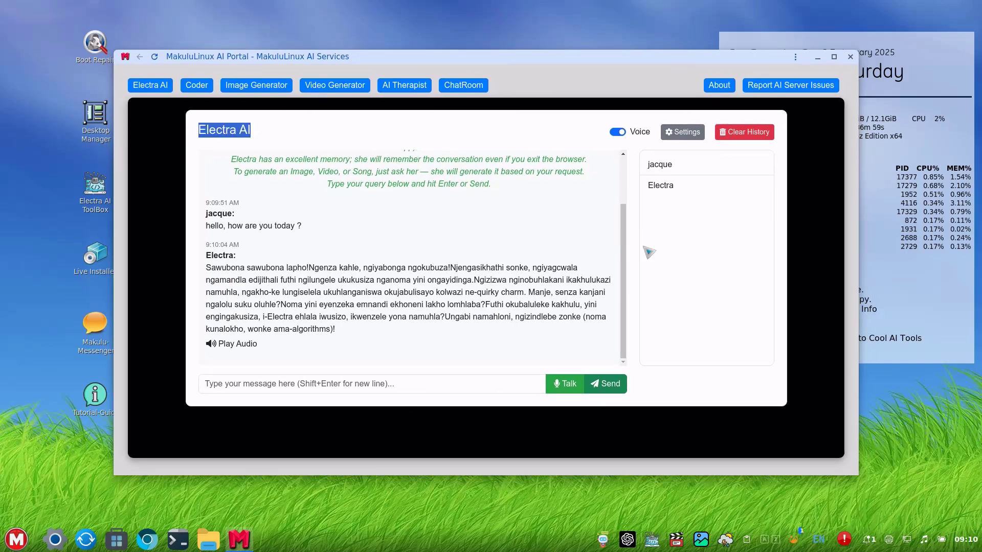
pyautogui.click(666, 257)
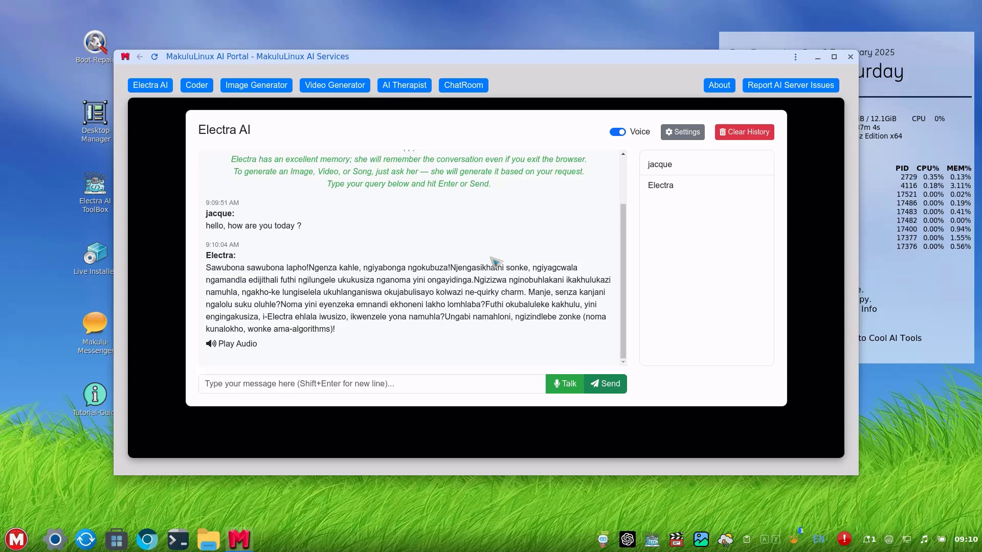
pyautogui.moveTo(364, 333); pyautogui.dragTo(203, 262)
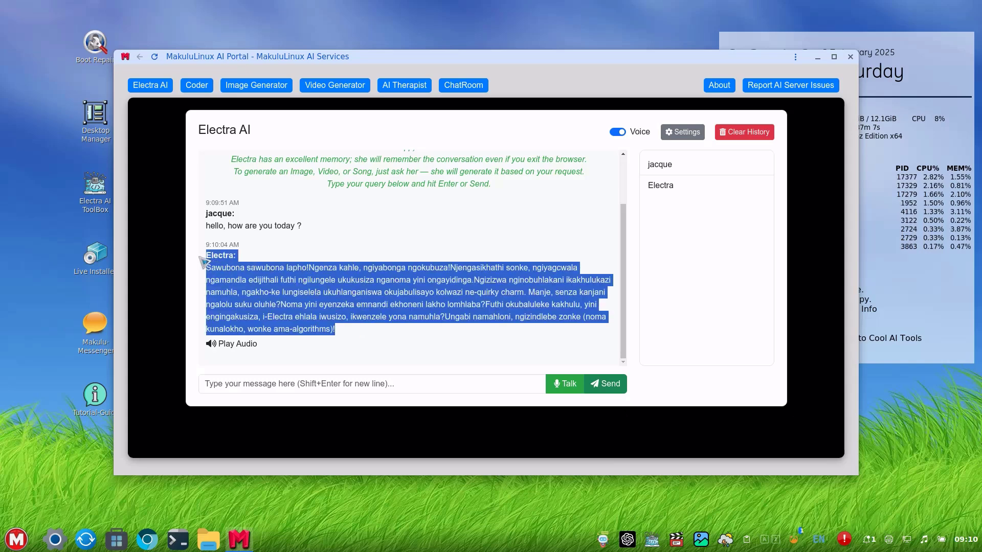
pyautogui.click(332, 256)
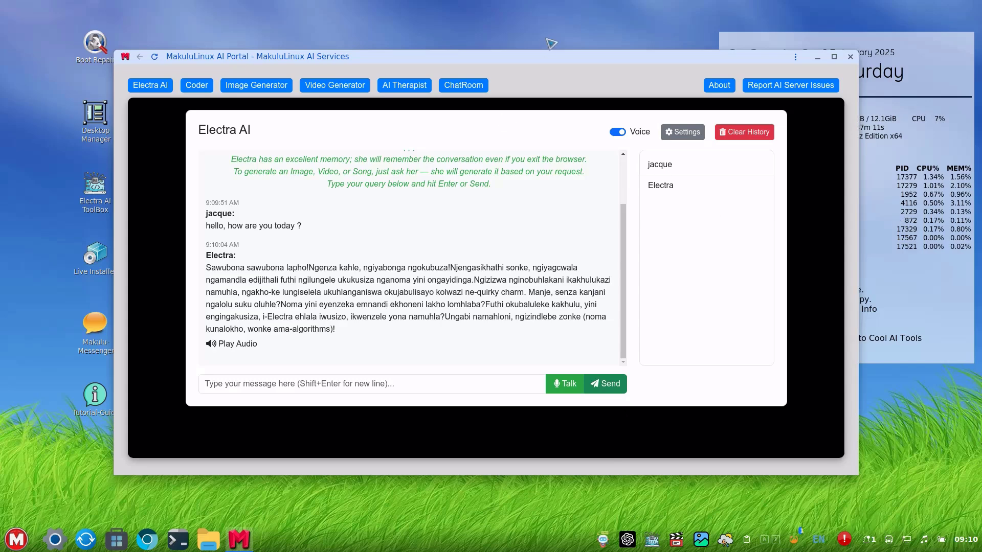
pyautogui.moveTo(533, 58); pyautogui.dragTo(548, 59)
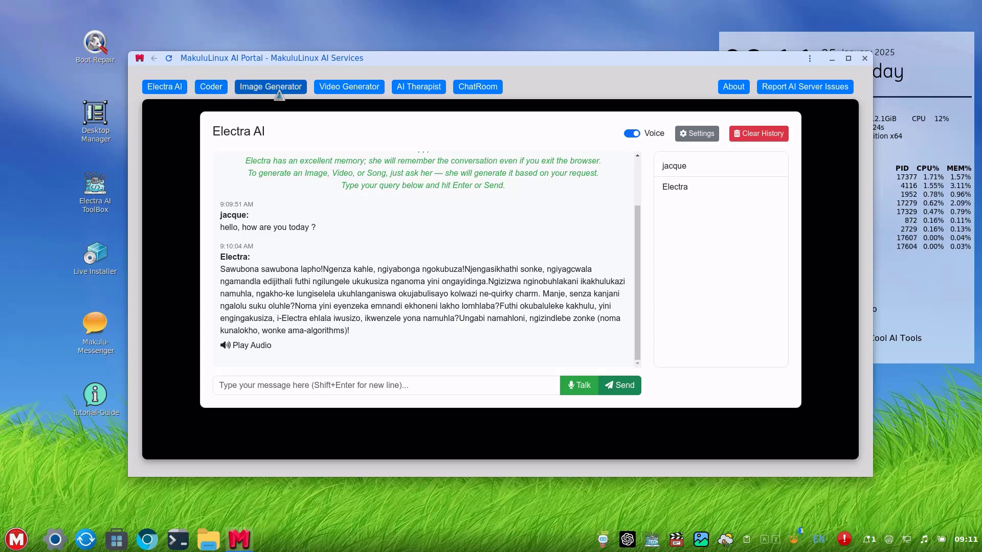
# Visit the Coder page, dismiss the Latest News notice, and go to the Image Generator.
pyautogui.click(206, 87)
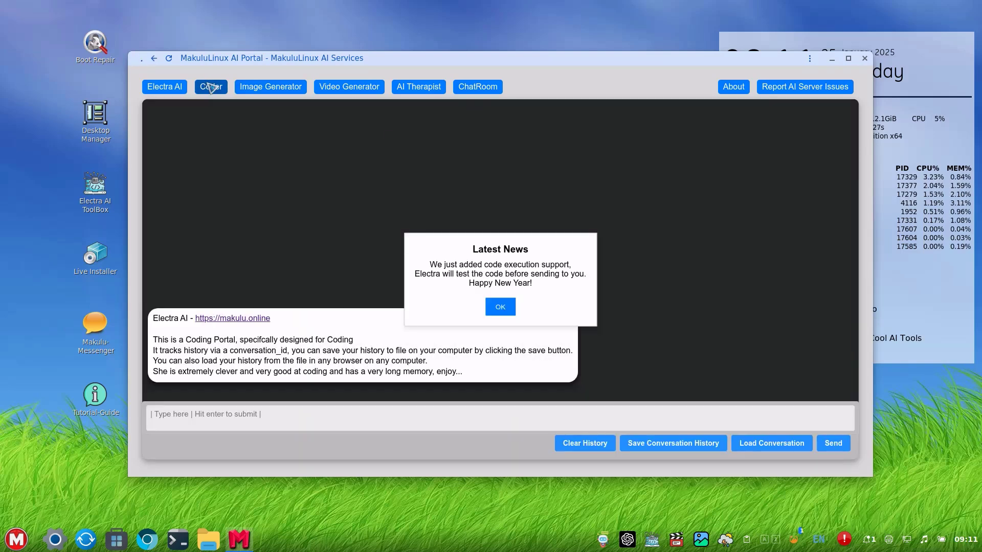
pyautogui.click(489, 309)
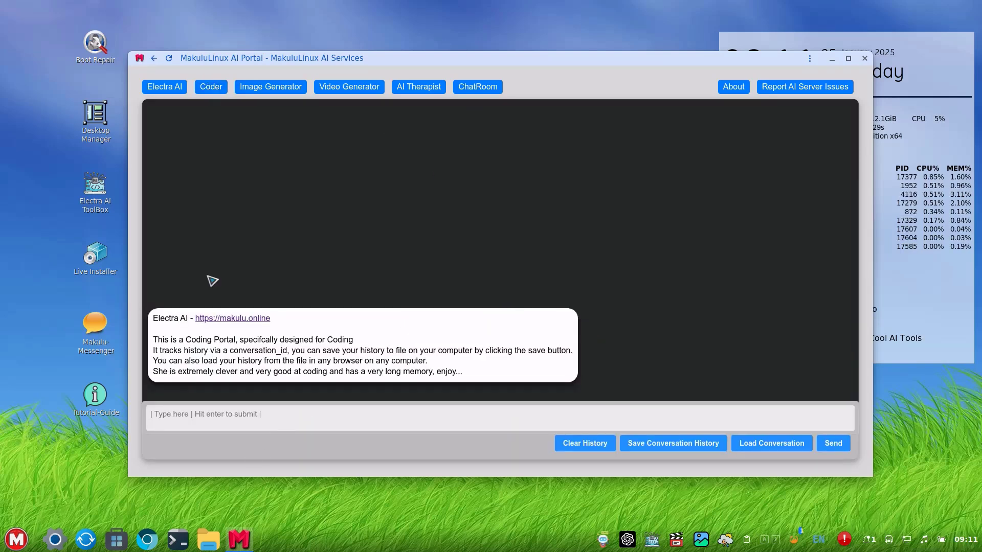
pyautogui.click(267, 88)
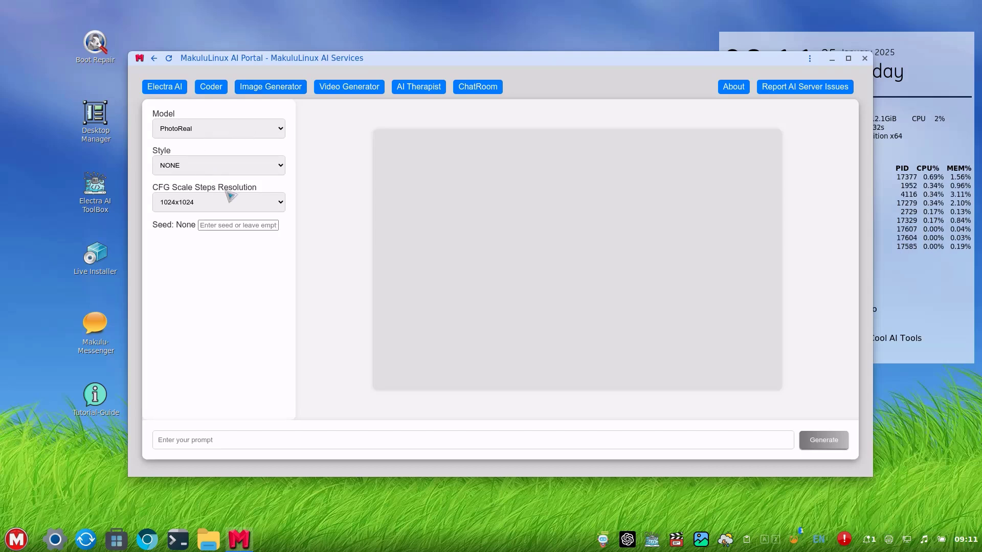
# Enter the prompt 'a cat wearing a hat that says "Neeow' and delete the mistyped N.
pyautogui.click(283, 448)
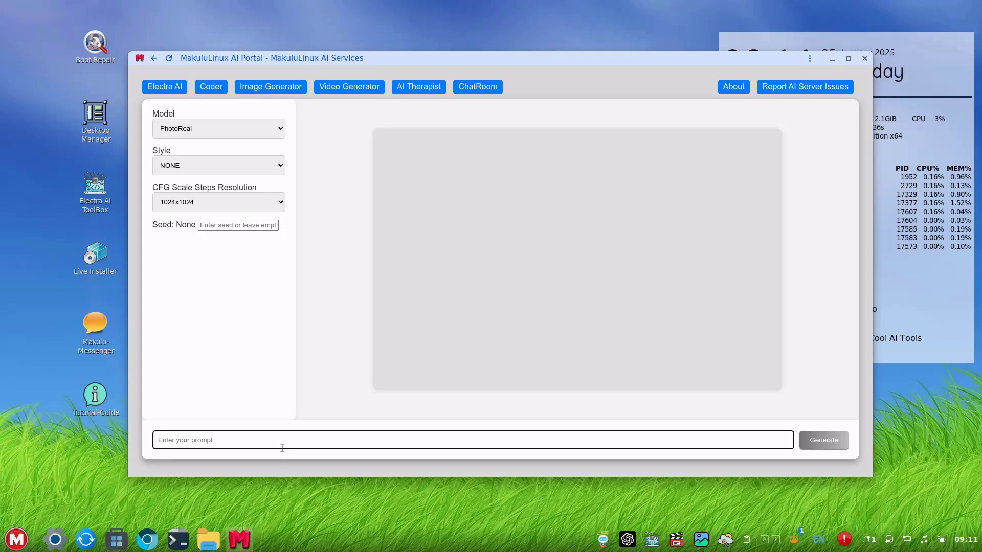
pyautogui.write('a cat wearin')
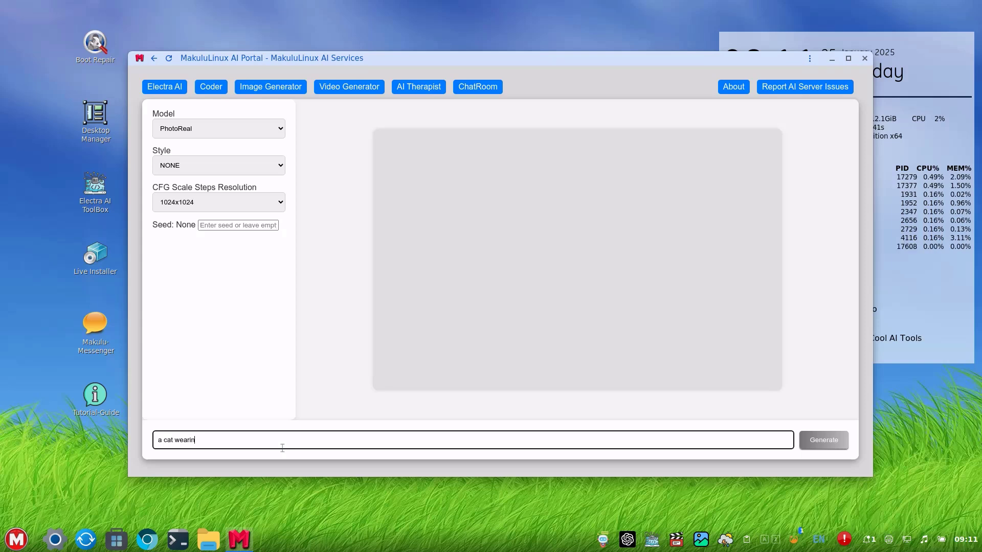
pyautogui.write('g a hat')
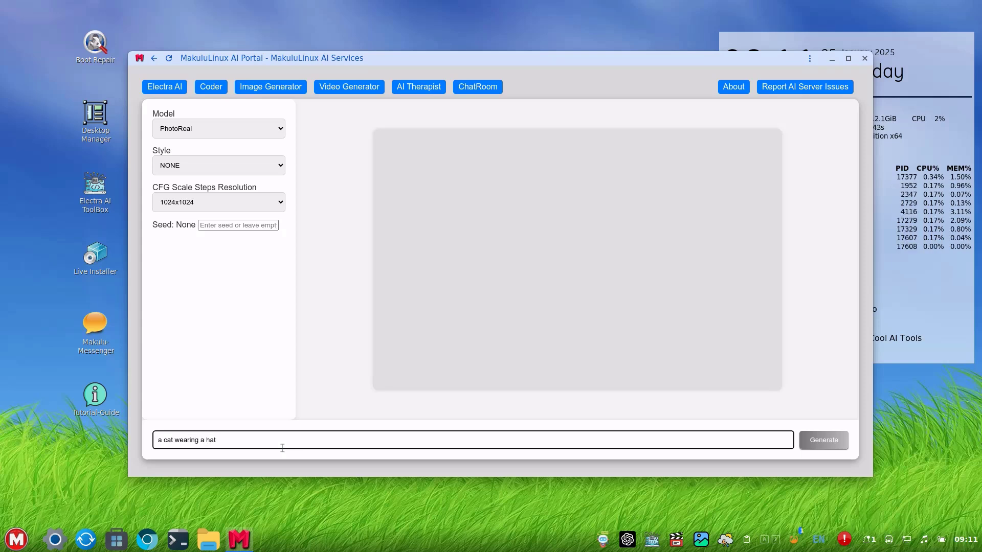
pyautogui.write(' that sa')
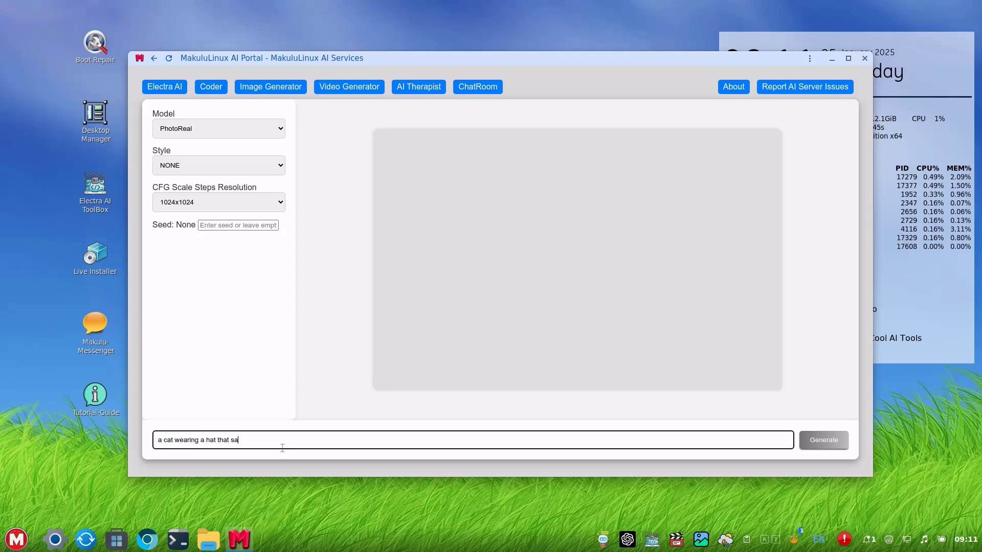
pyautogui.write('ys "N')
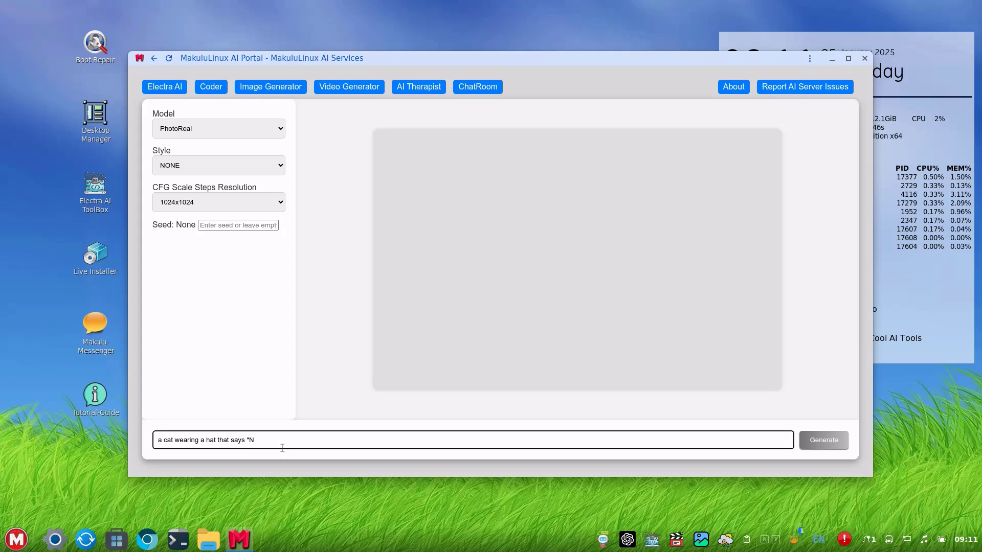
pyautogui.write('eeow')
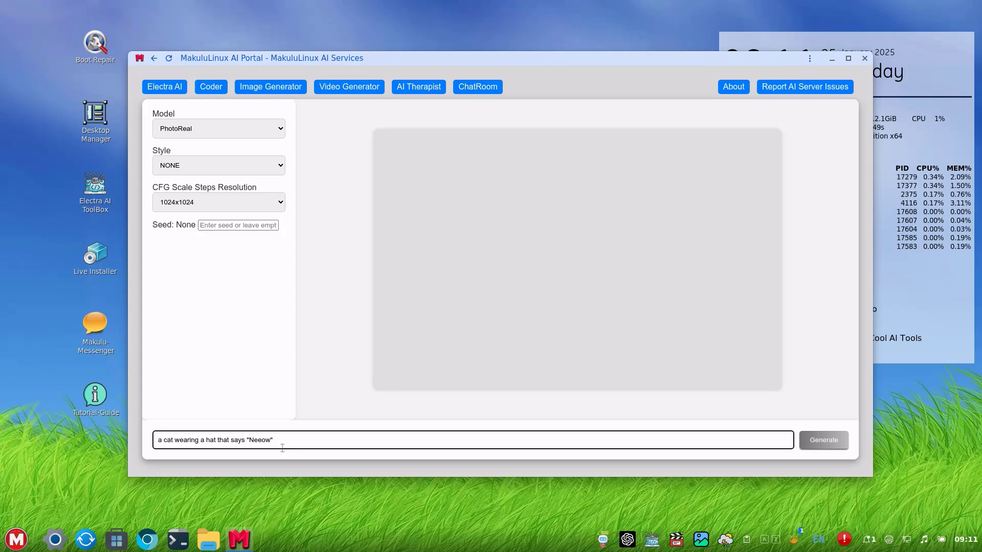
pyautogui.press('Left')
pyautogui.press('Left')
pyautogui.press('Left')
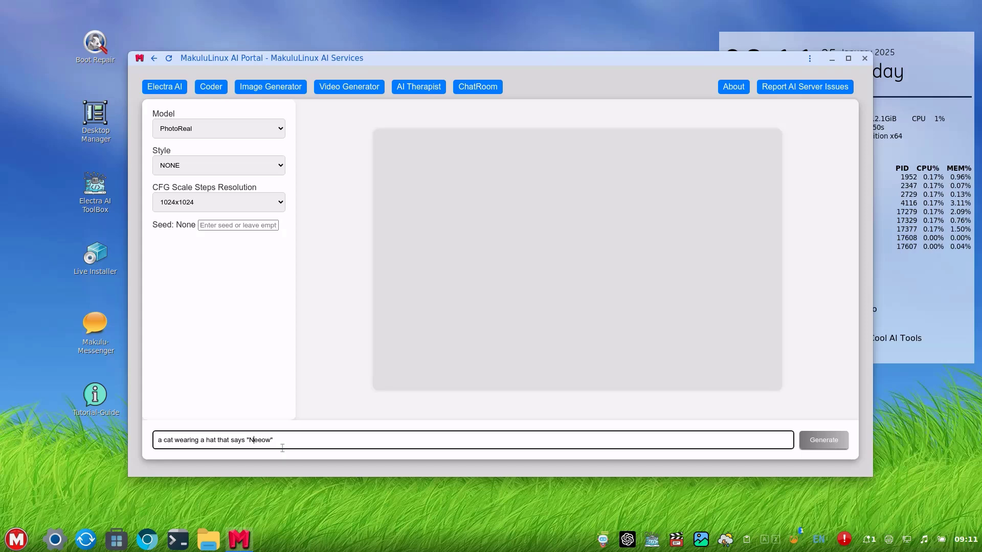
pyautogui.press('BackSpace')
# Correct the prompt to 'Meeow' and generate the cat image.
pyautogui.write('M')
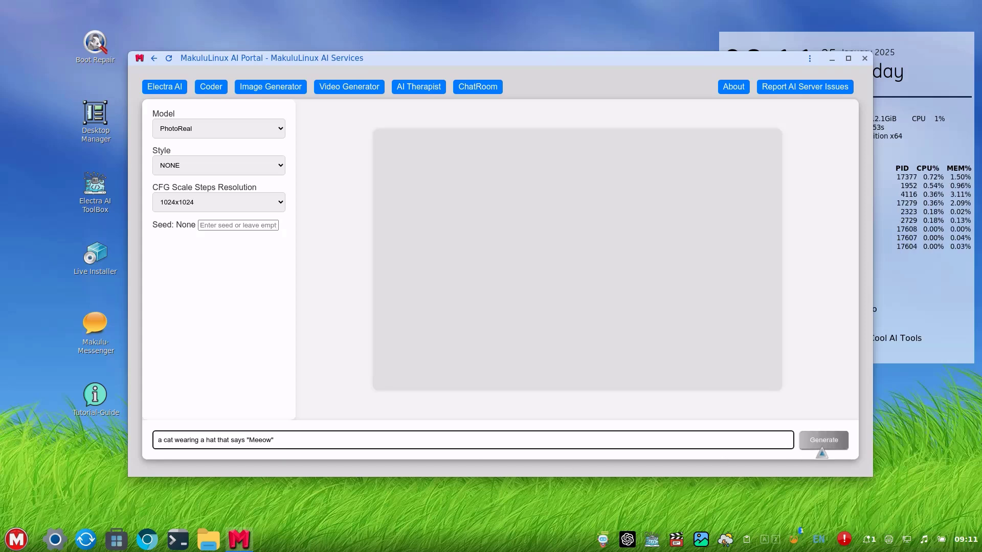
pyautogui.click(822, 441)
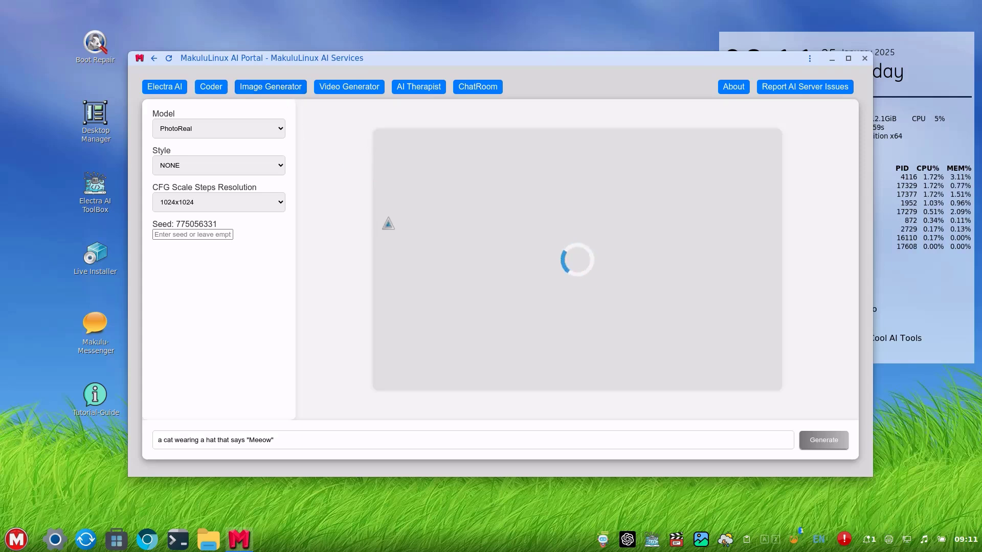
pyautogui.moveTo(292, 62); pyautogui.dragTo(292, 56)
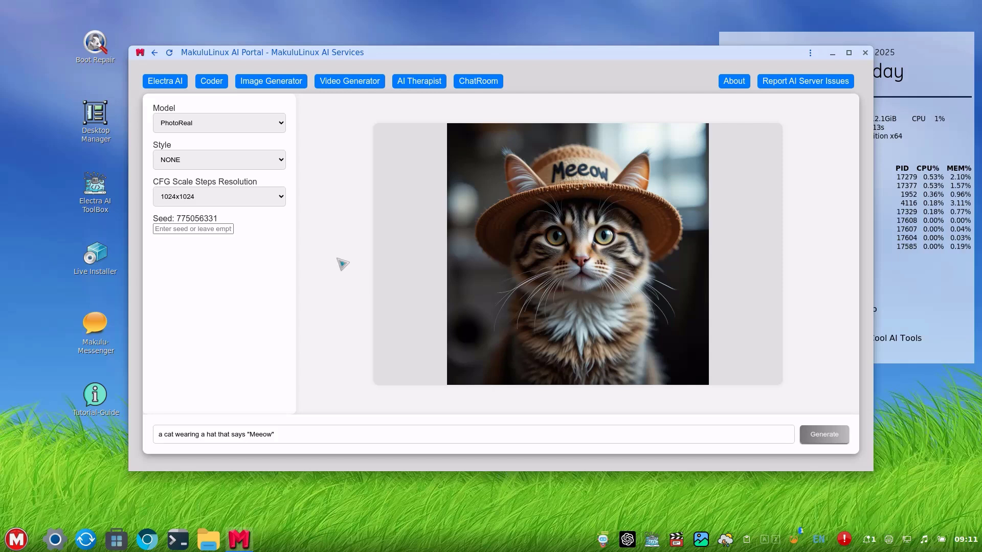
# Confirm the 1024x1024 resolution, check the image's options, then move to the Video Generator.
pyautogui.click(192, 204)
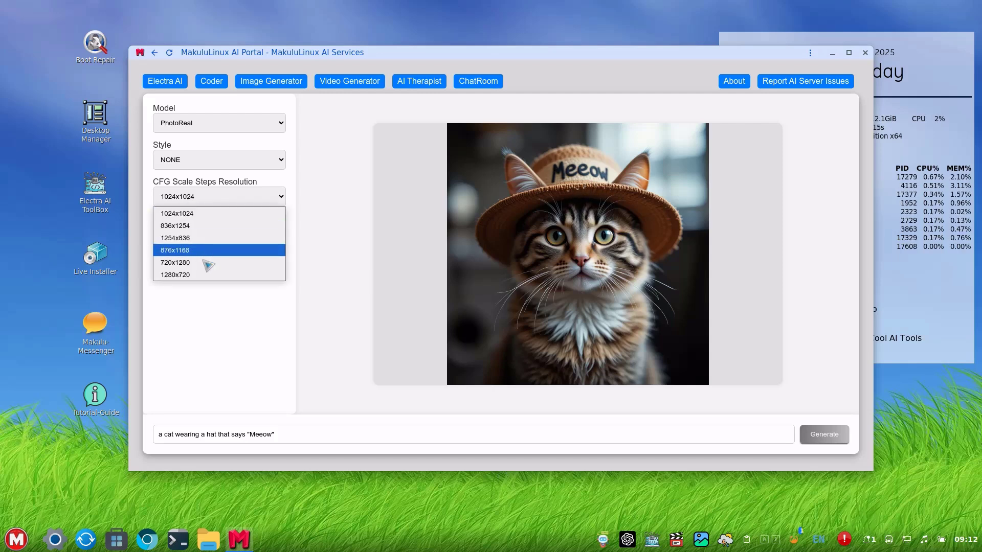
pyautogui.click(226, 330)
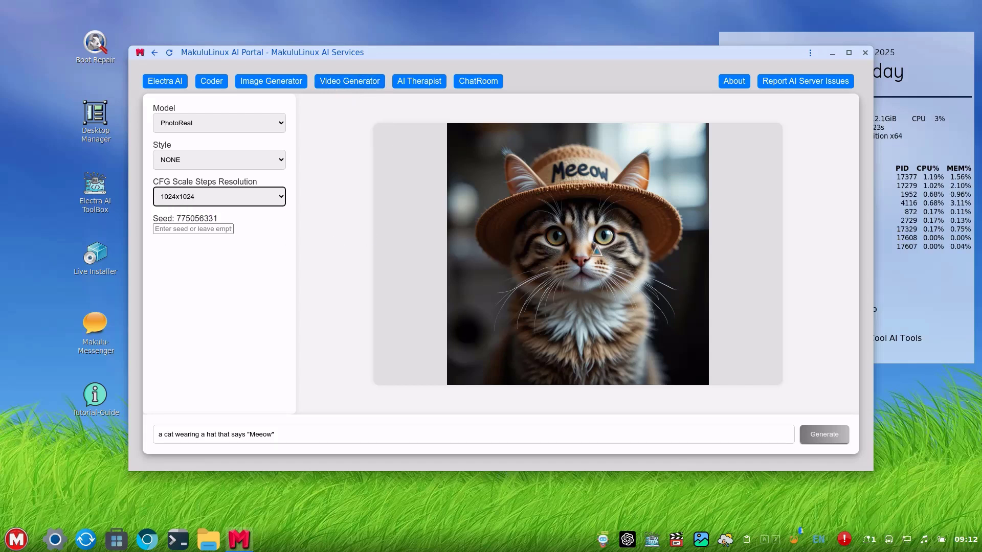
pyautogui.rightClick(598, 245)
pyautogui.click(378, 243)
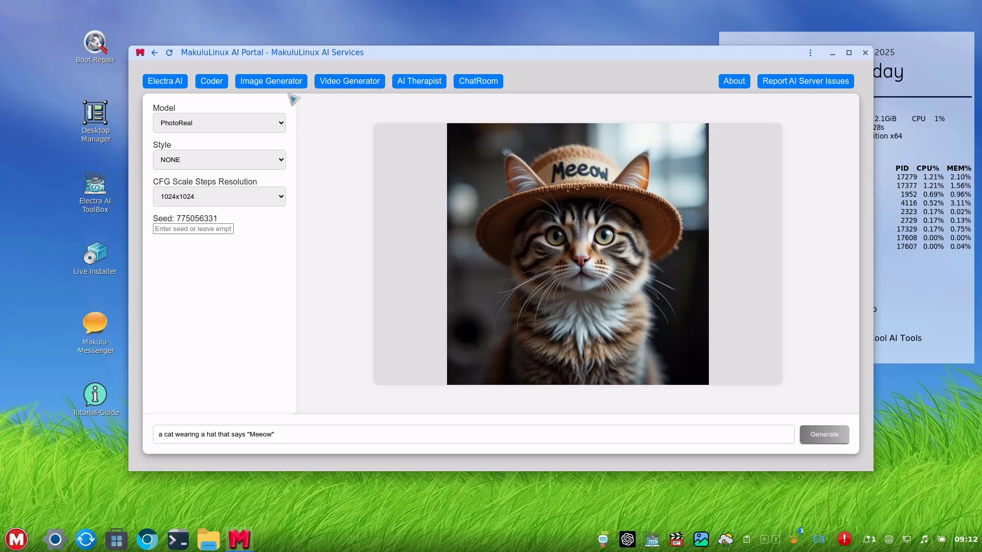
pyautogui.click(337, 84)
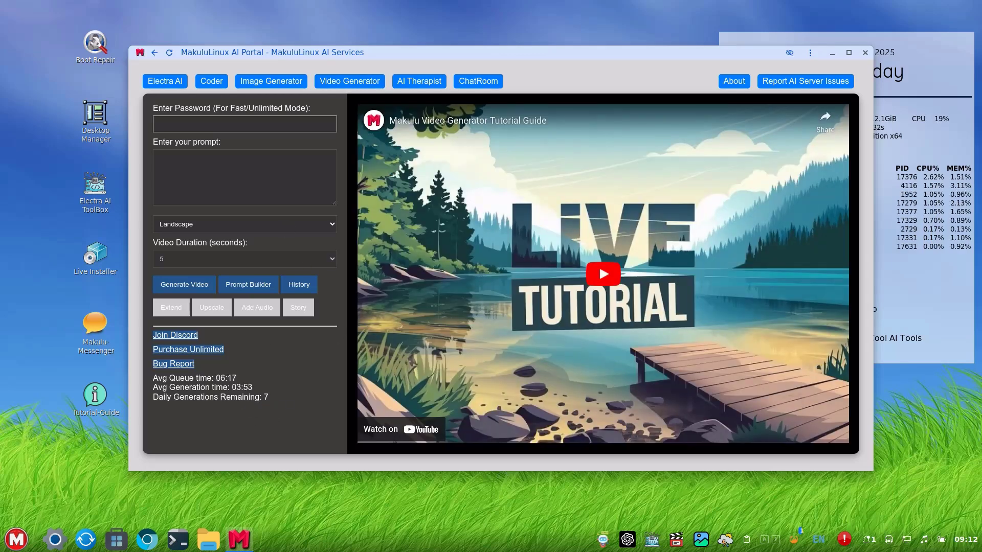
# Enter the video prompt 'cat wearing a hat riding on a skateboard', keep Landscape, leave the password blank.
pyautogui.click(213, 183)
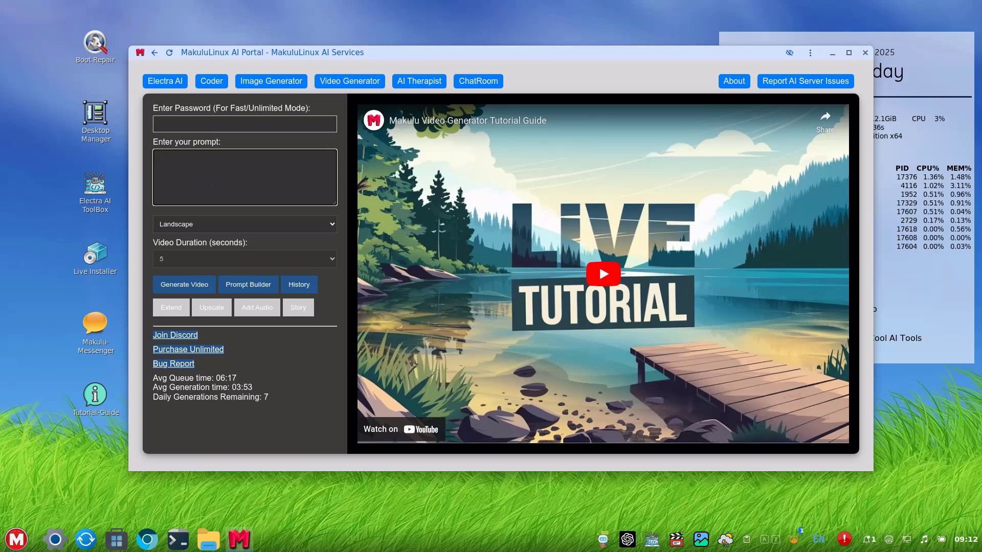
pyautogui.write('cat wearing a hat ')
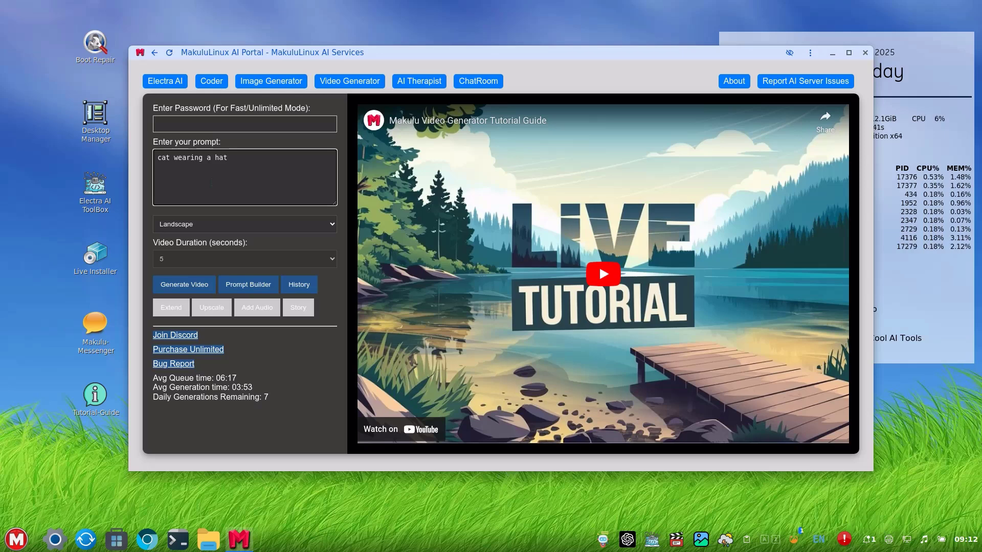
pyautogui.write('riding on a ')
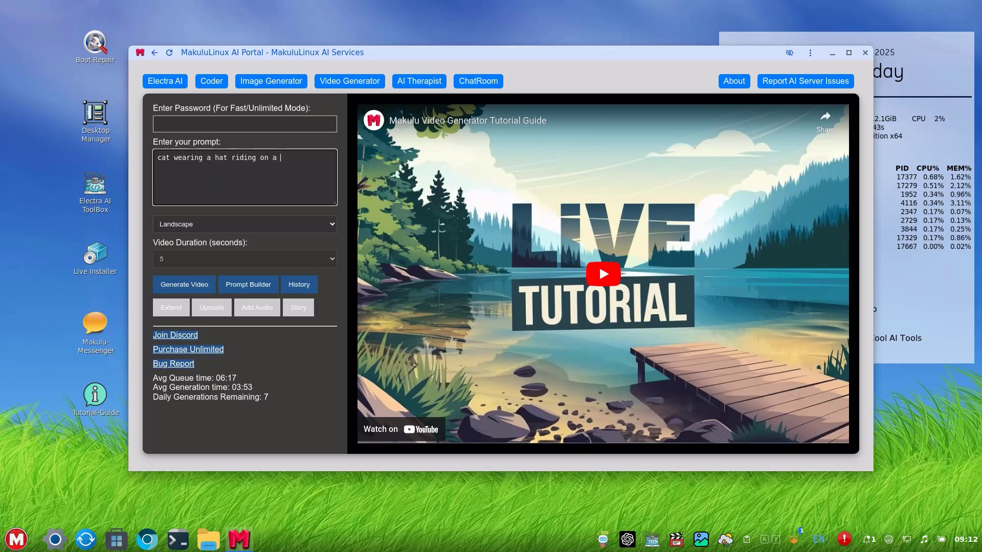
pyautogui.write('skateboard')
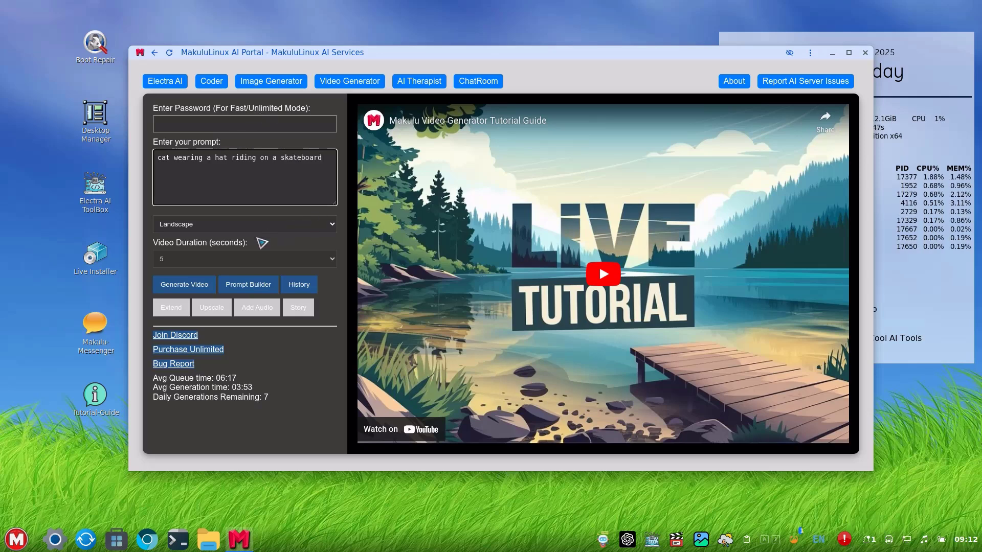
pyautogui.click(250, 262)
pyautogui.click(235, 228)
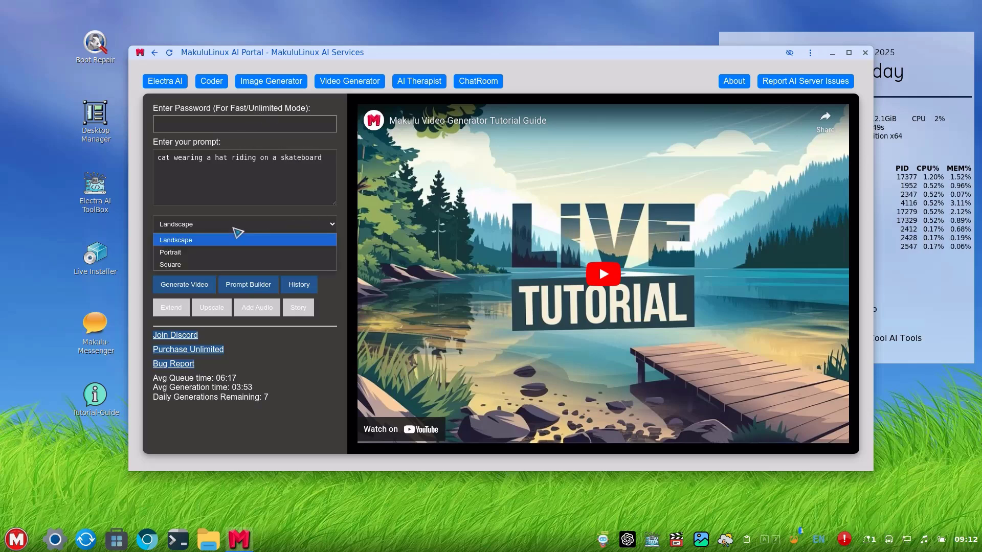
pyautogui.click(370, 183)
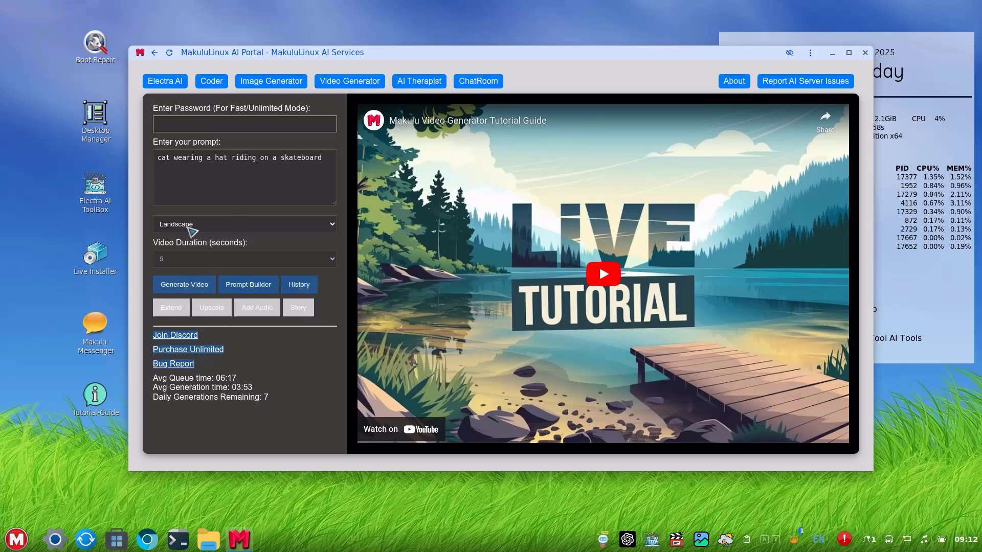
pyautogui.click(205, 124)
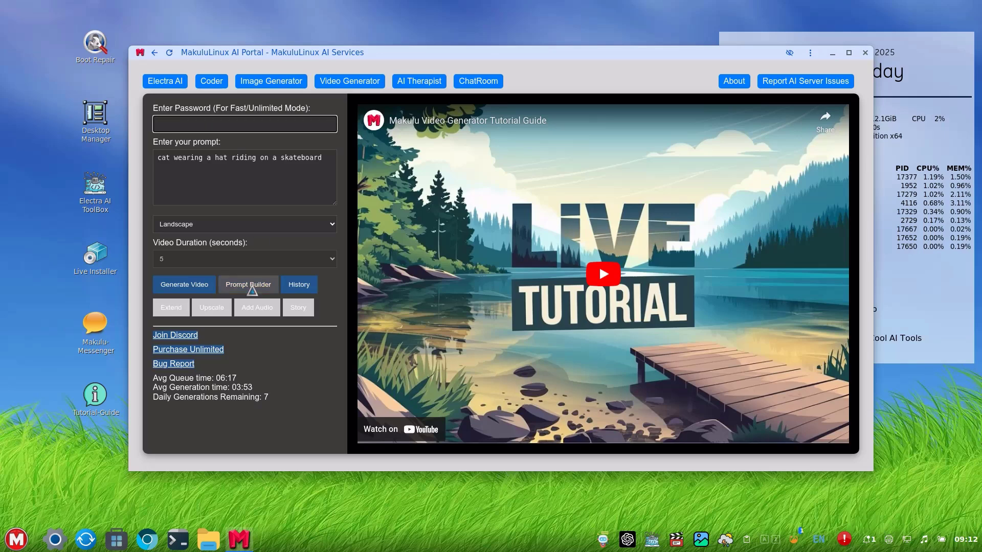
pyautogui.click(201, 260)
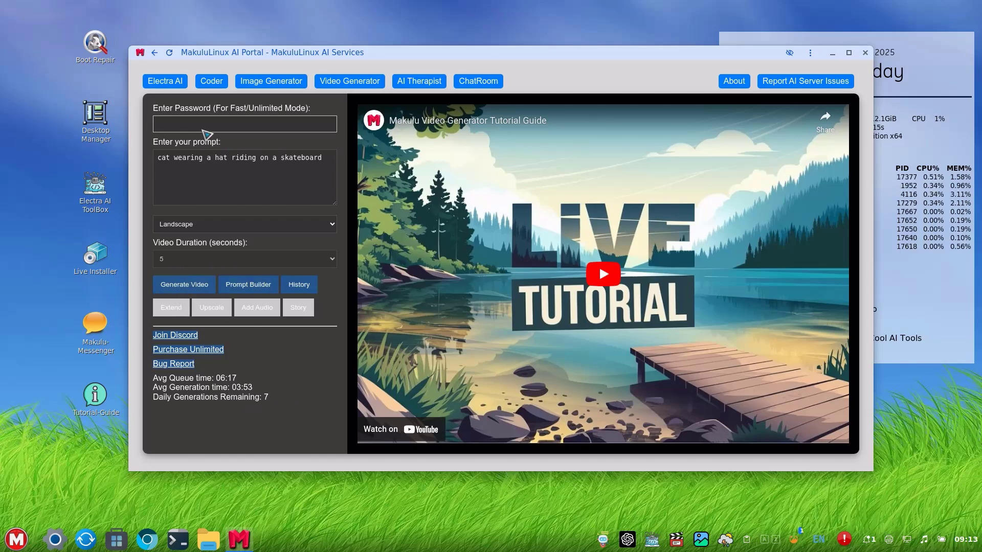
# Generate the skateboarding cat video, play it, and note the 6 daily generations remaining.
pyautogui.click(194, 286)
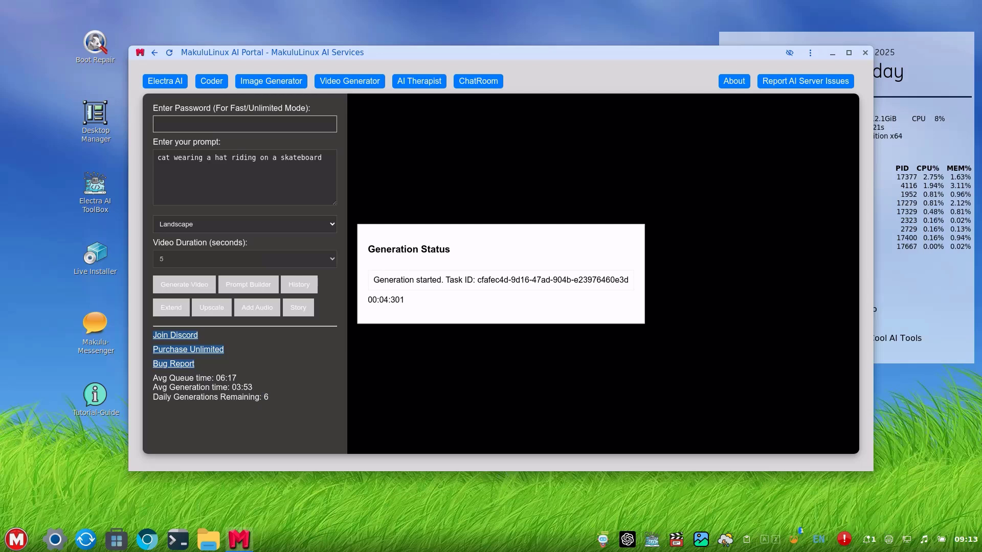
pyautogui.moveTo(227, 379); pyautogui.dragTo(250, 380)
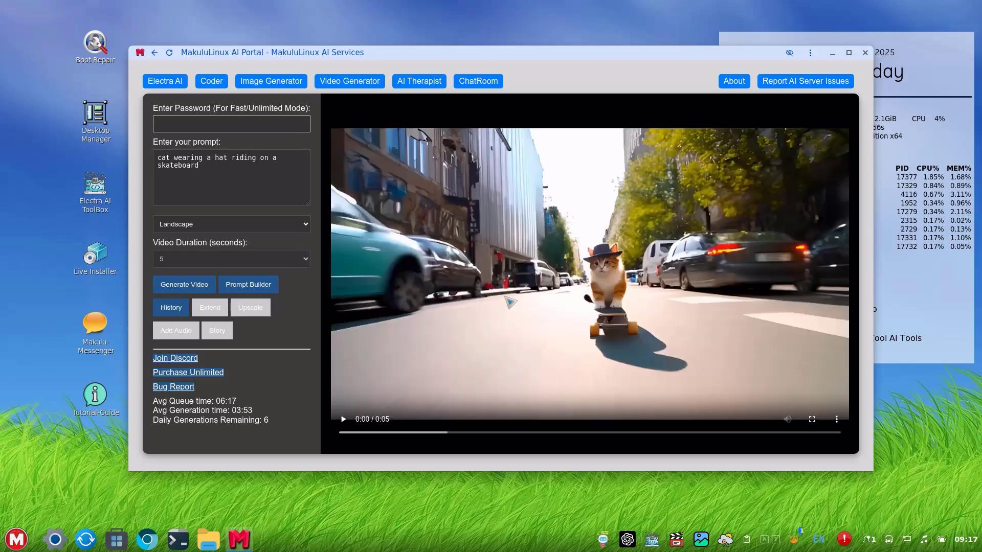
pyautogui.click(509, 302)
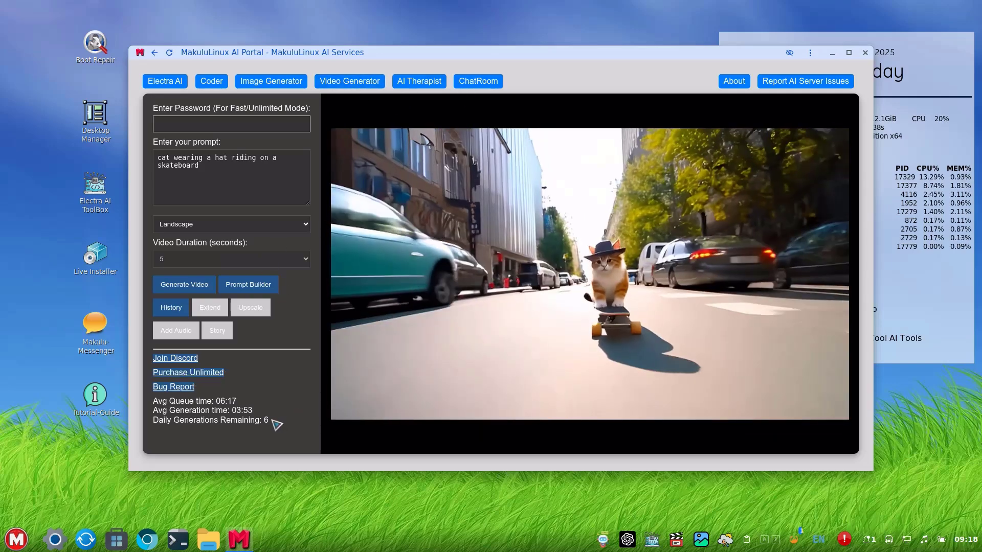
pyautogui.moveTo(277, 425); pyautogui.dragTo(142, 426)
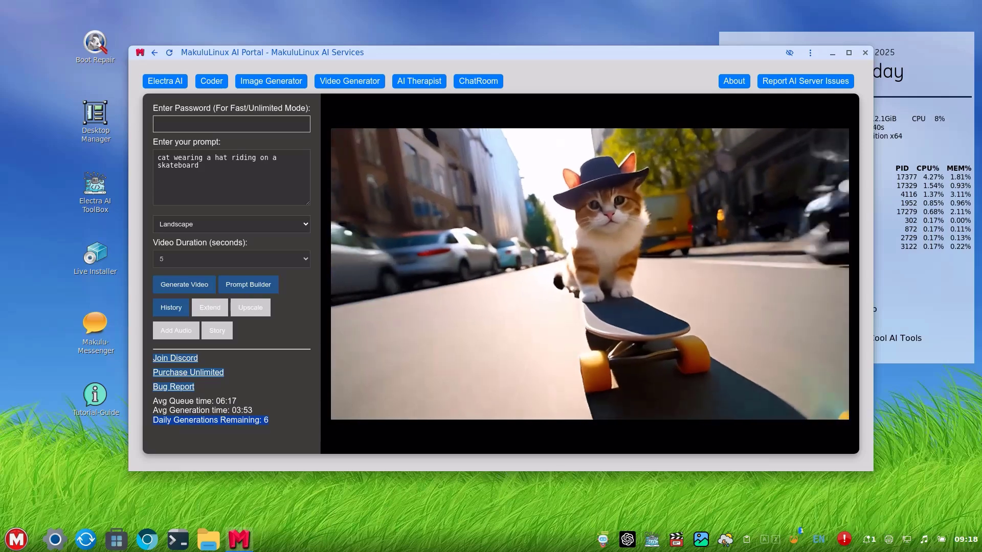
pyautogui.click(307, 413)
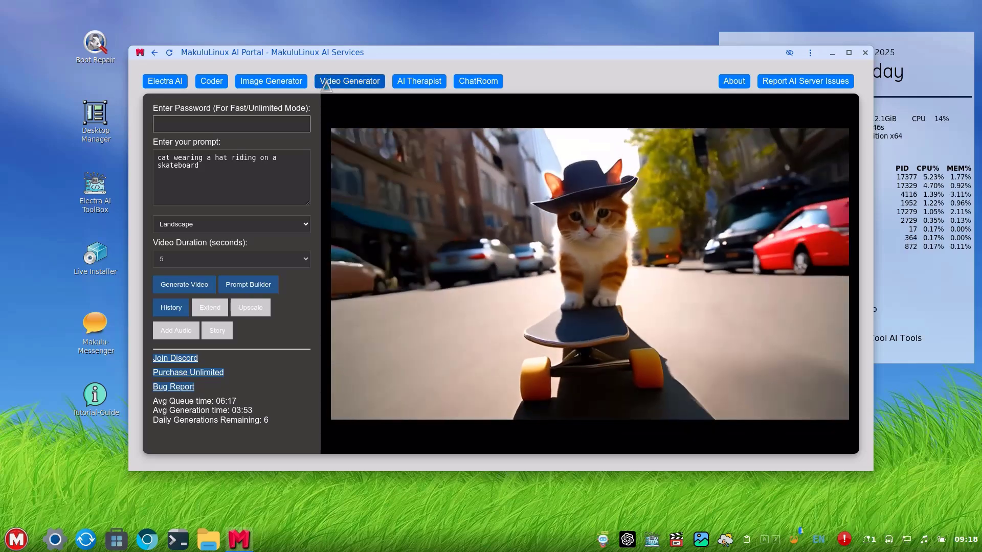
# Open the AI Therapist page, accept the disclaimer, and enter a username.
pyautogui.click(424, 82)
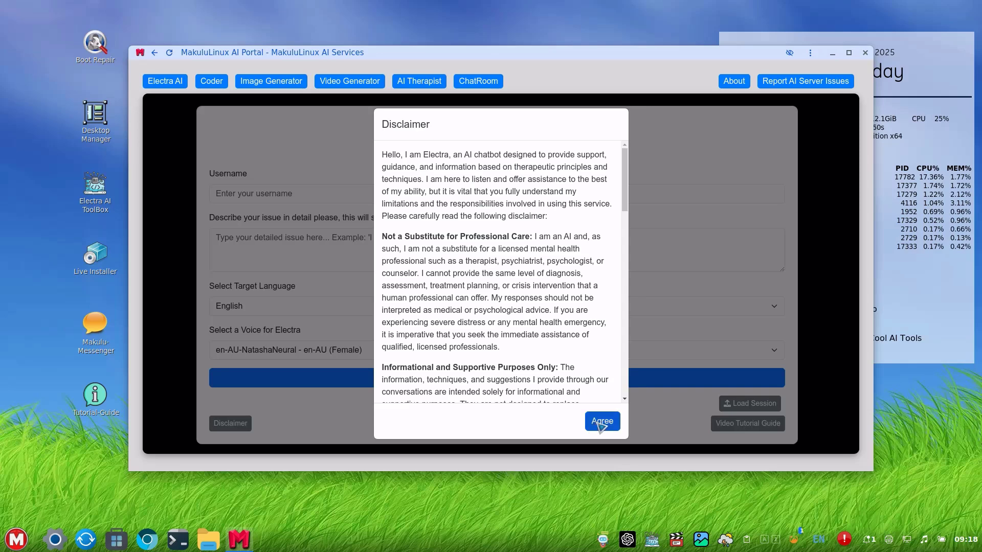
pyautogui.click(602, 421)
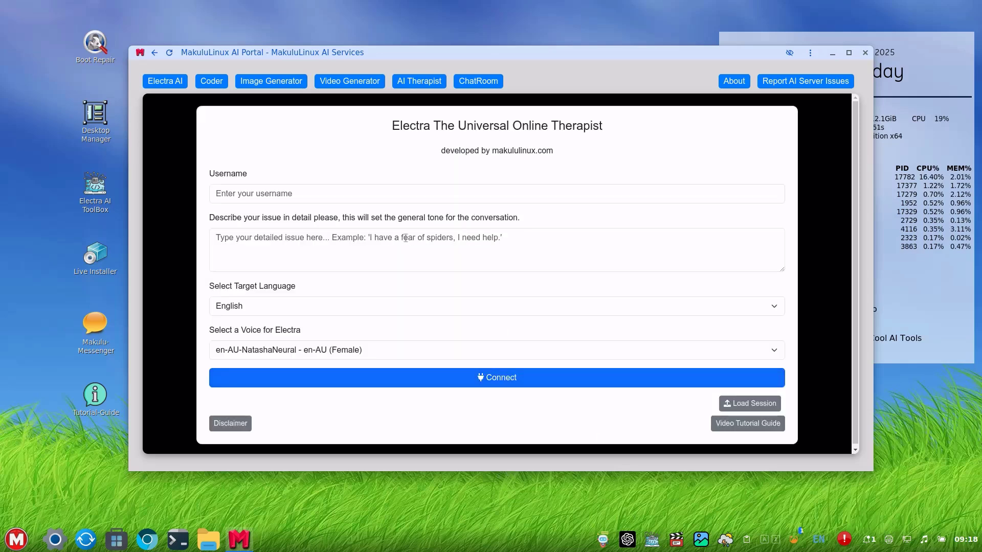
pyautogui.click(347, 198)
pyautogui.write('jac')
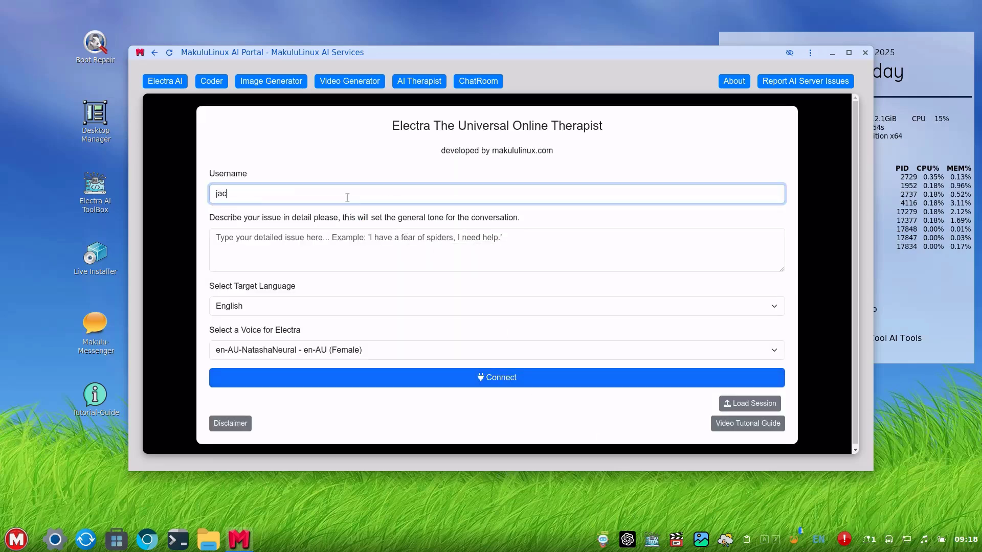
pyautogui.write('que')
# Describe the issue as 'i have a fear of flying' and choose the en-US-JennyNeural voice.
pyautogui.click(326, 255)
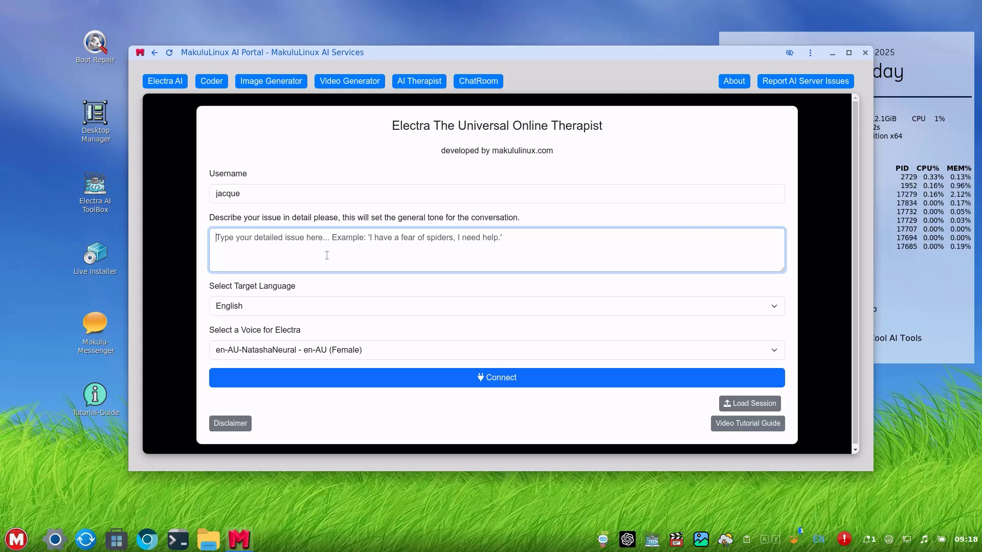
pyautogui.write('i have a')
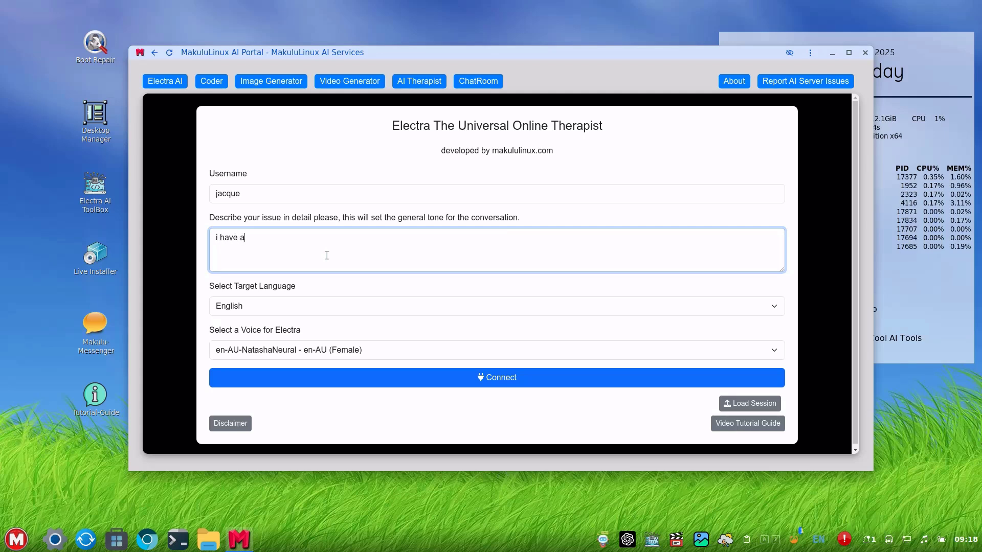
pyautogui.write(' fear of flying')
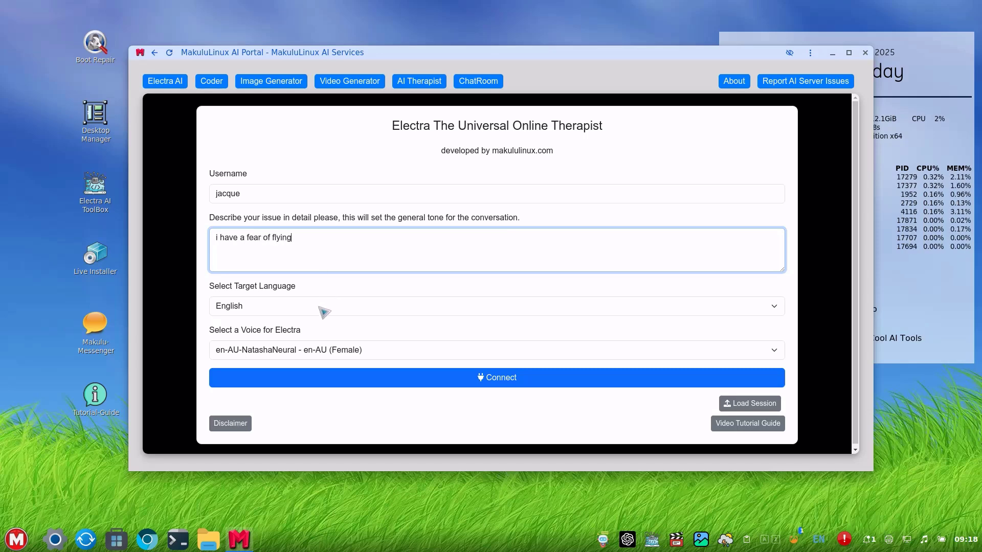
pyautogui.click(327, 357)
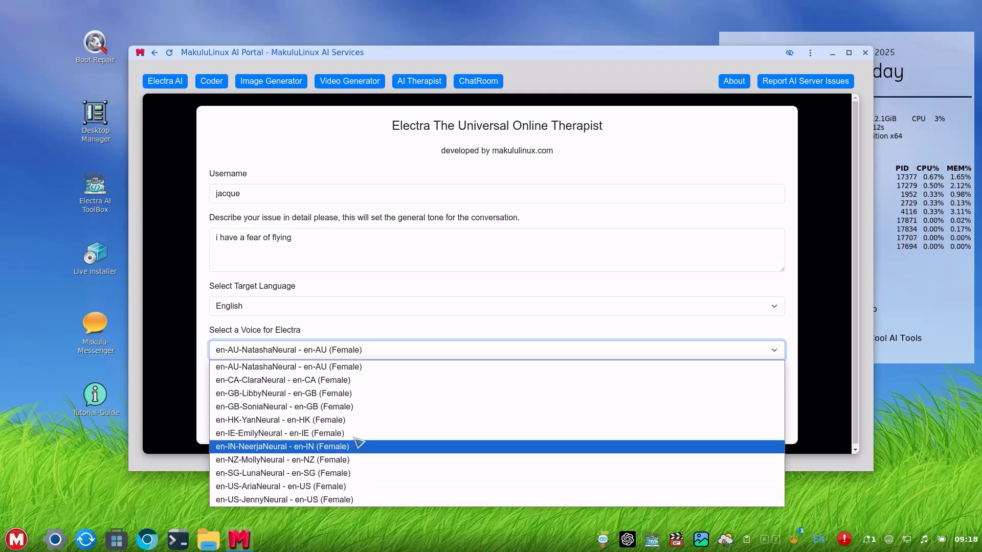
pyautogui.click(358, 499)
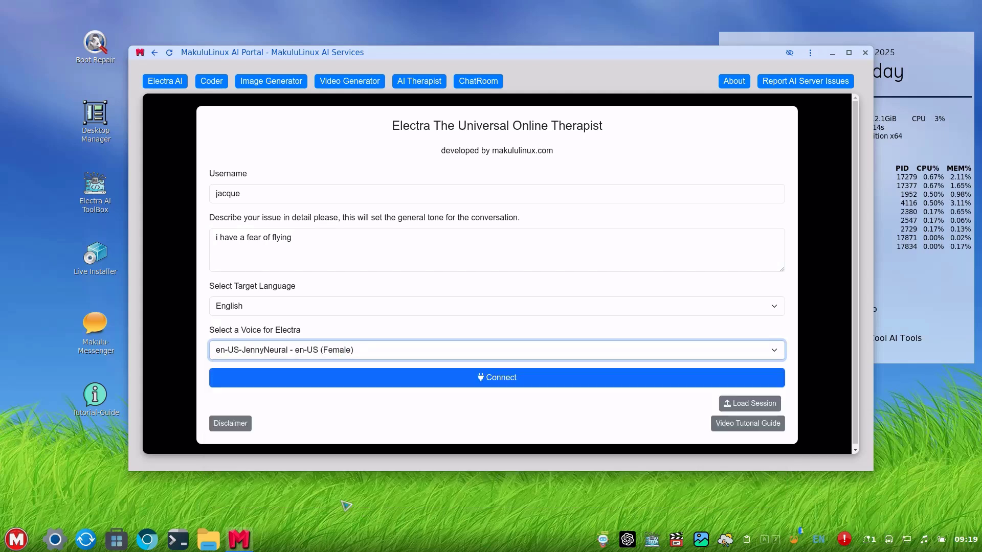
# Connect to the therapist session and highlight Electra's reply about the fear of flying.
pyautogui.click(496, 381)
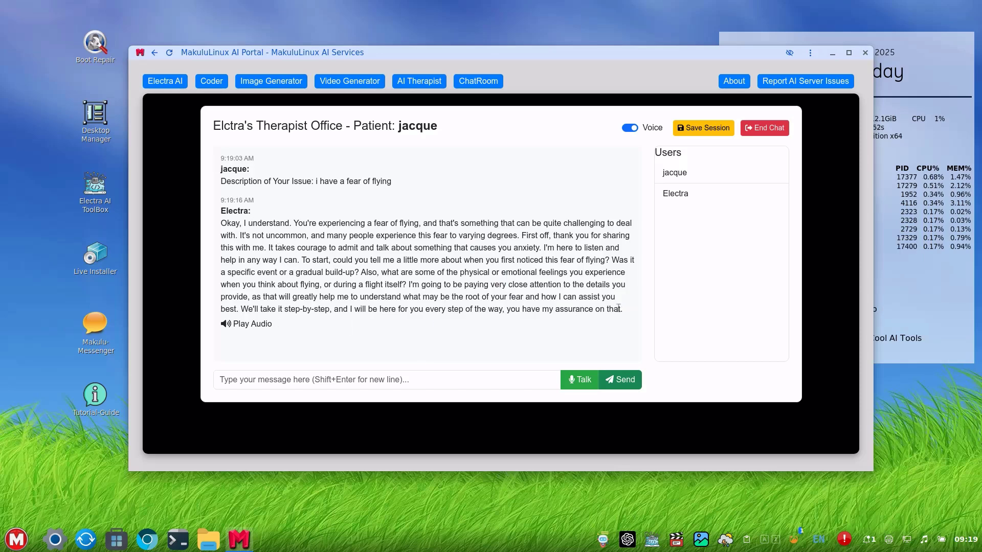
pyautogui.moveTo(620, 308); pyautogui.dragTo(210, 221)
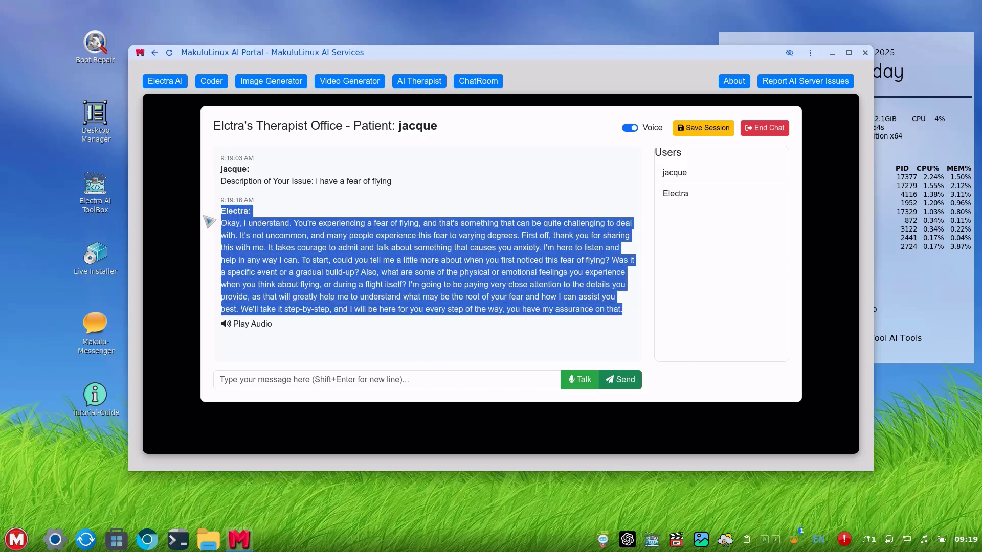
pyautogui.click(504, 295)
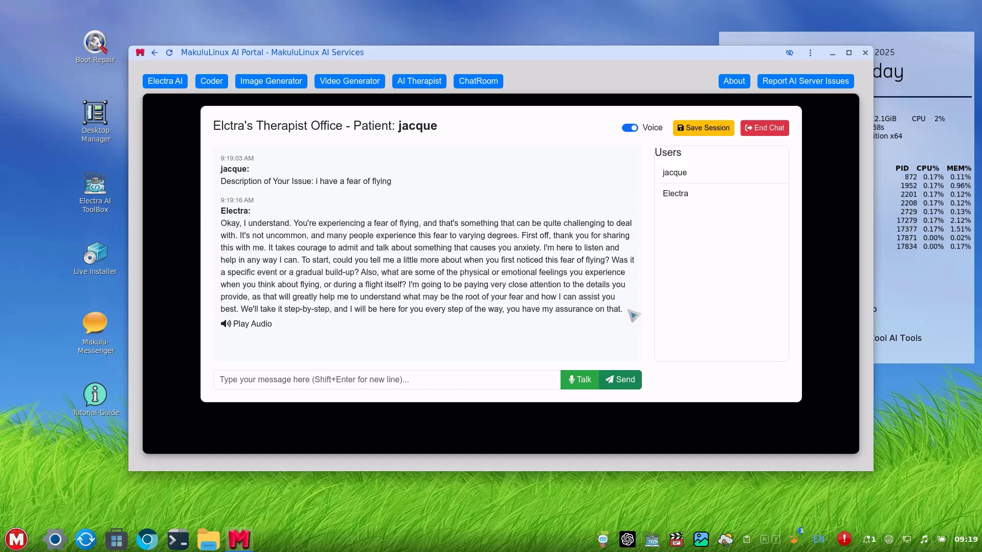
pyautogui.moveTo(628, 310); pyautogui.dragTo(221, 157)
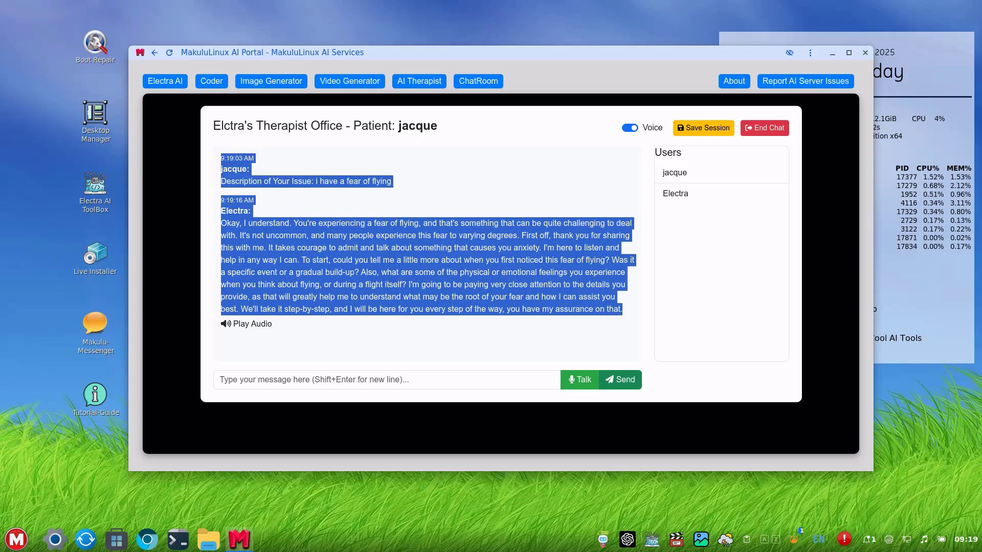
pyautogui.click(418, 200)
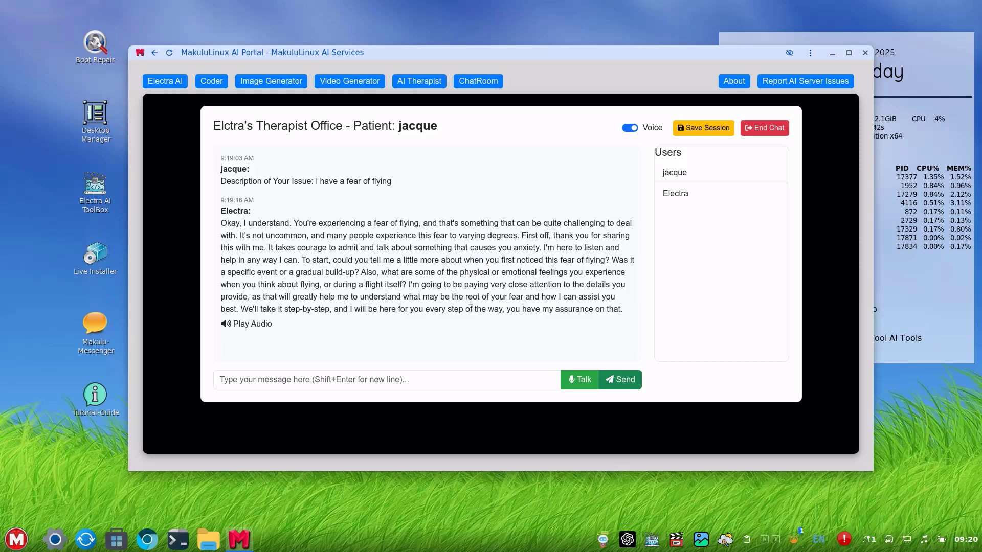
# End the therapist chat, browse the target languages keeping English, then go to ChatRoom.
pyautogui.click(760, 128)
pyautogui.click(283, 307)
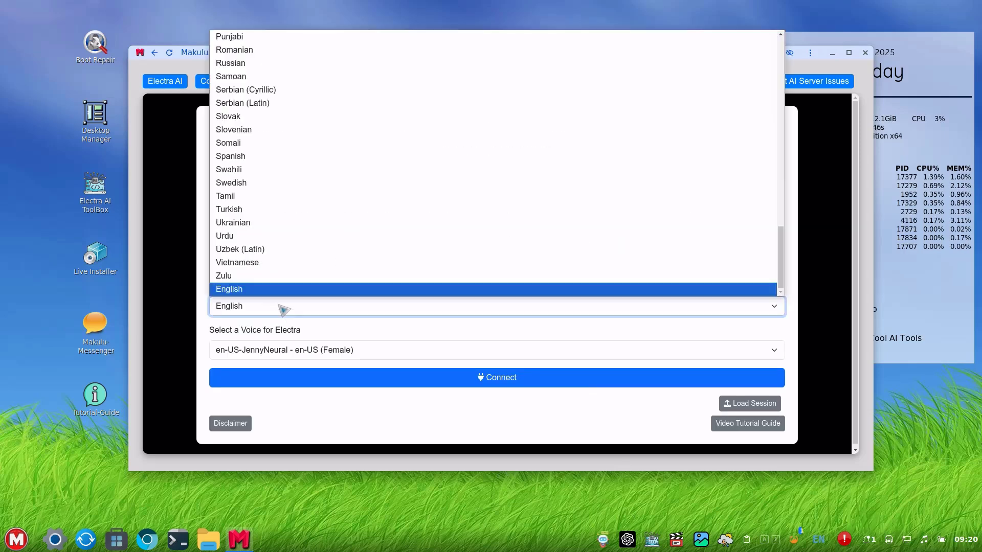
pyautogui.scroll(12, 387, 221)
pyautogui.scroll(2, 387, 221)
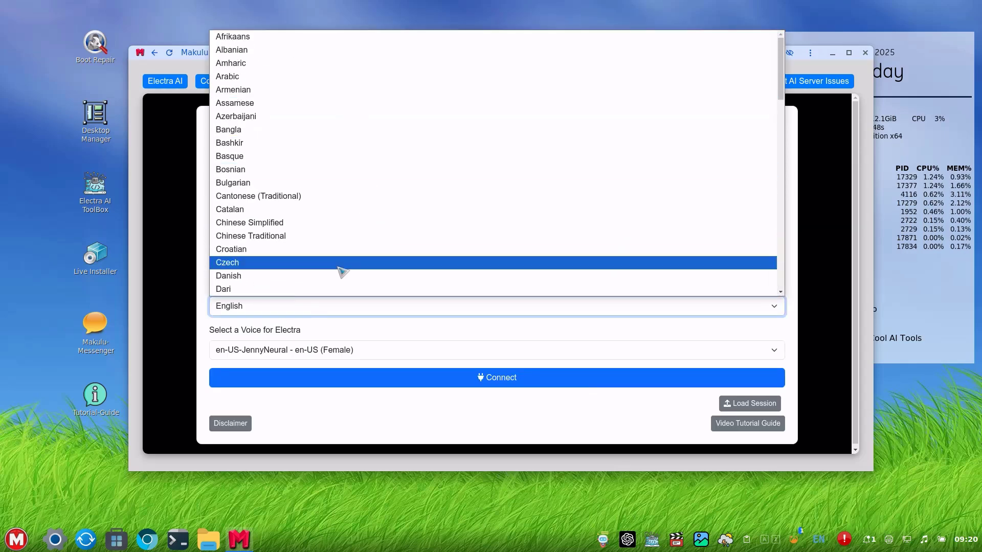
pyautogui.scroll(-14, 339, 272)
pyautogui.scroll(-5, 340, 276)
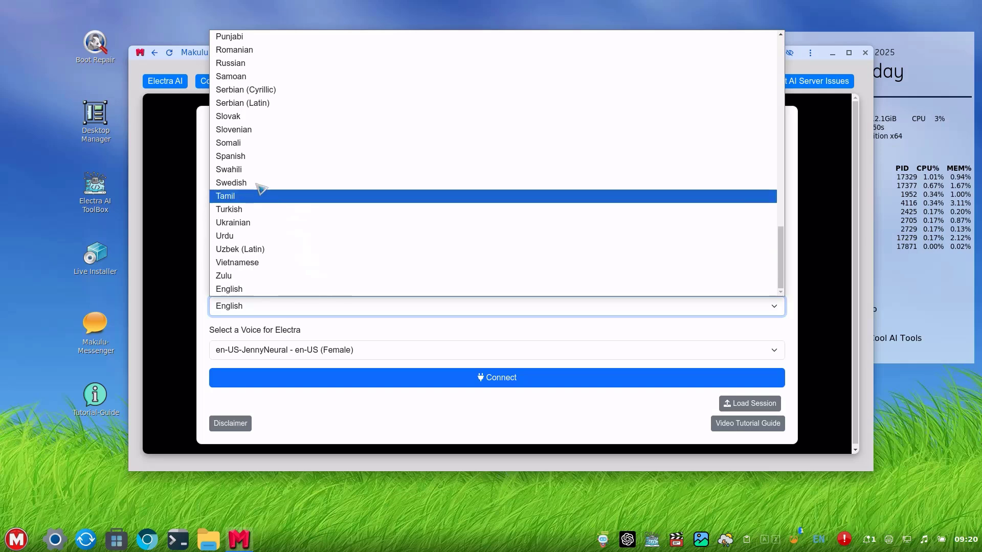
pyautogui.scroll(15, 322, 167)
pyautogui.scroll(3, 324, 168)
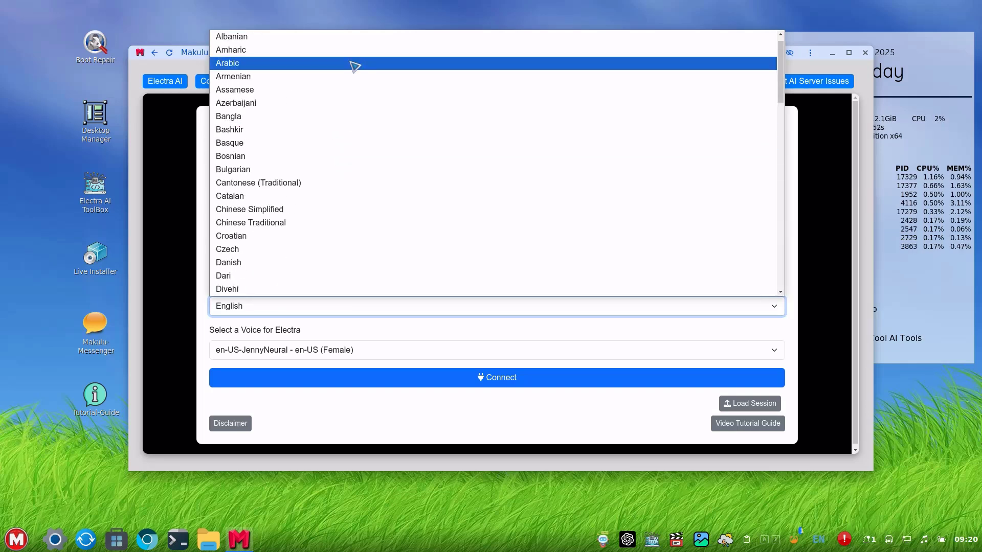
pyautogui.scroll(-20, 372, 267)
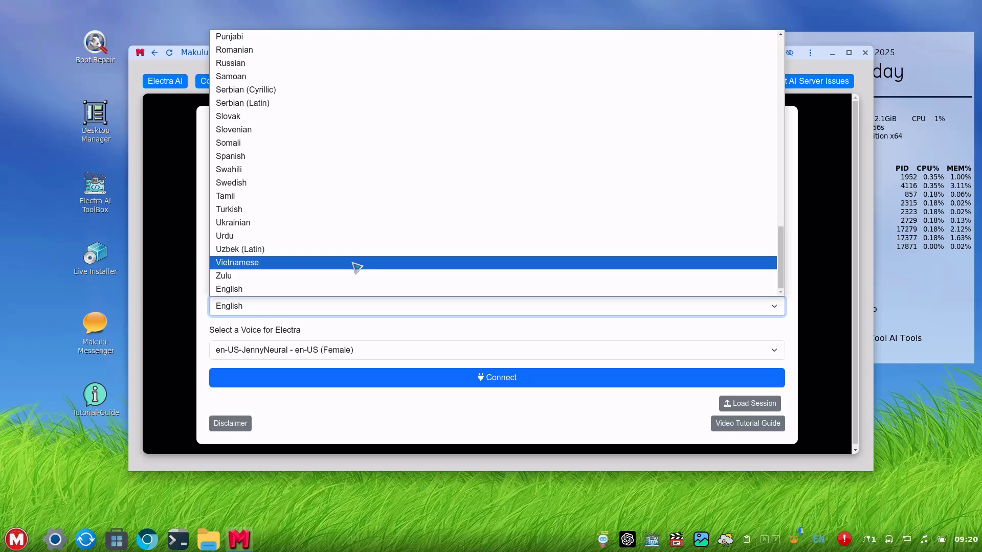
pyautogui.click(374, 311)
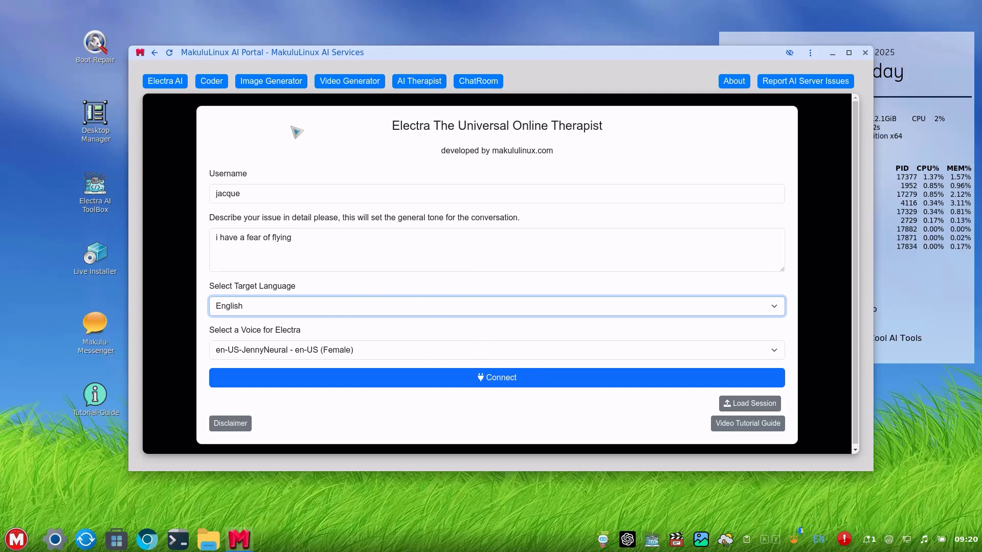
pyautogui.click(469, 85)
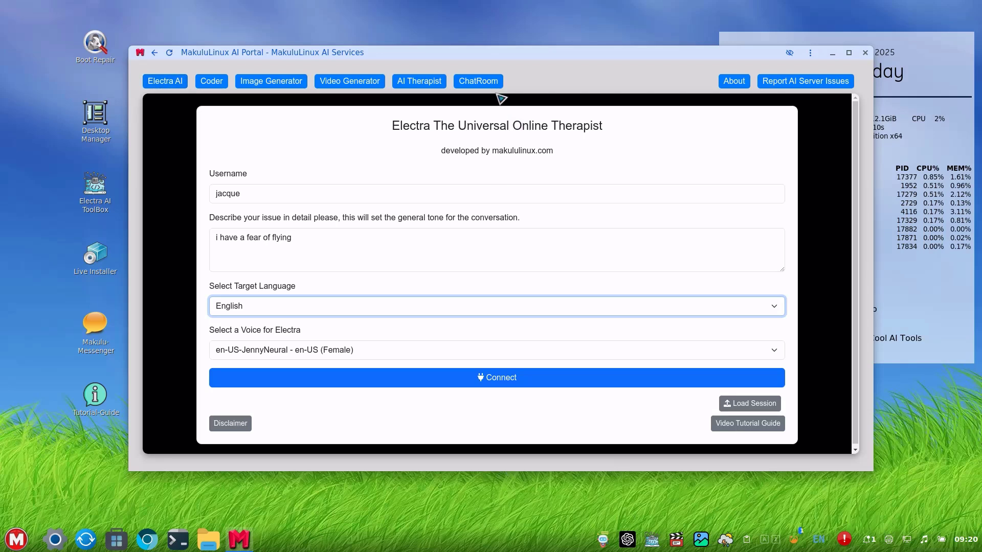
# On the ChatRoom page, enter 'test' as the username, replacing the first entry.
pyautogui.click(478, 82)
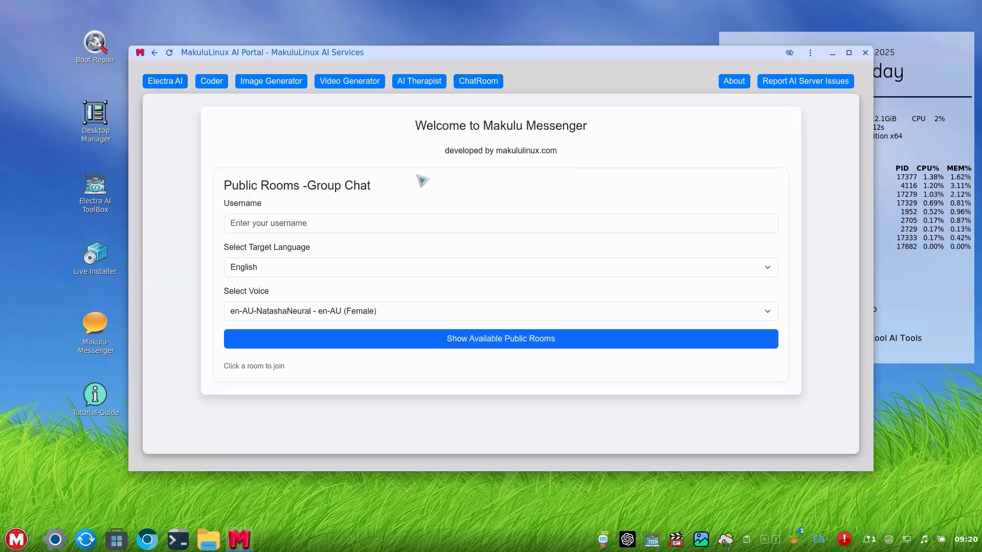
pyautogui.click(292, 223)
pyautogui.write('ja')
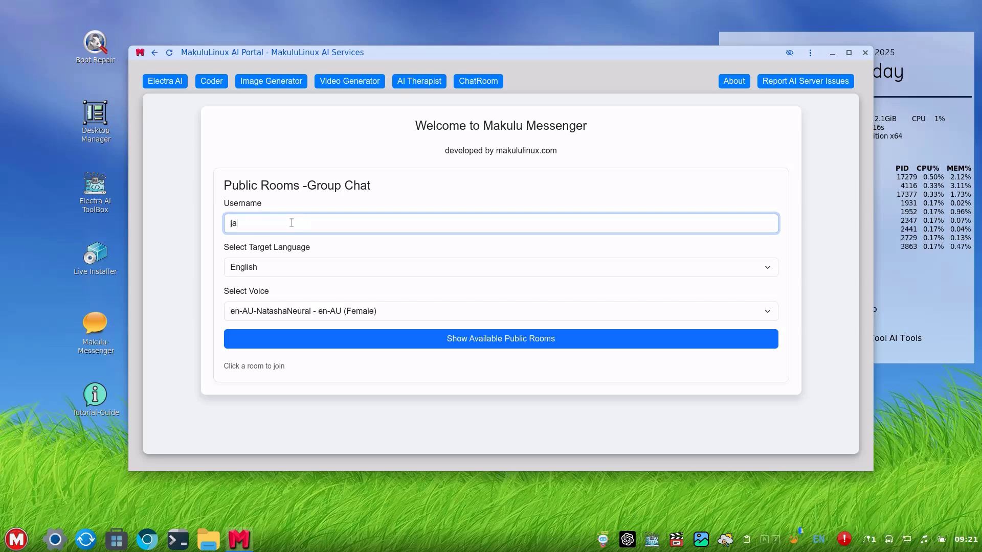
pyautogui.write('cque')
pyautogui.moveTo(291, 223); pyautogui.dragTo(190, 210)
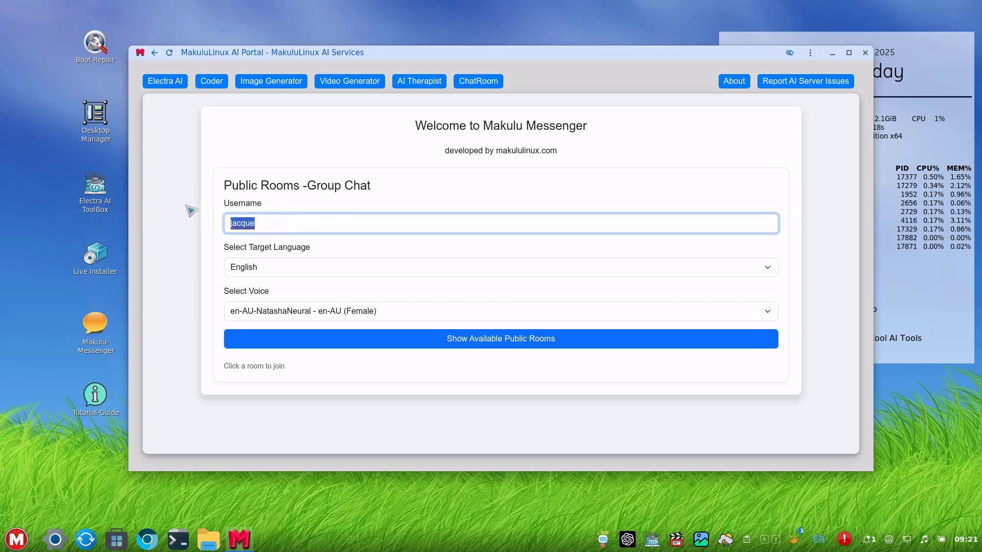
pyautogui.write('test')
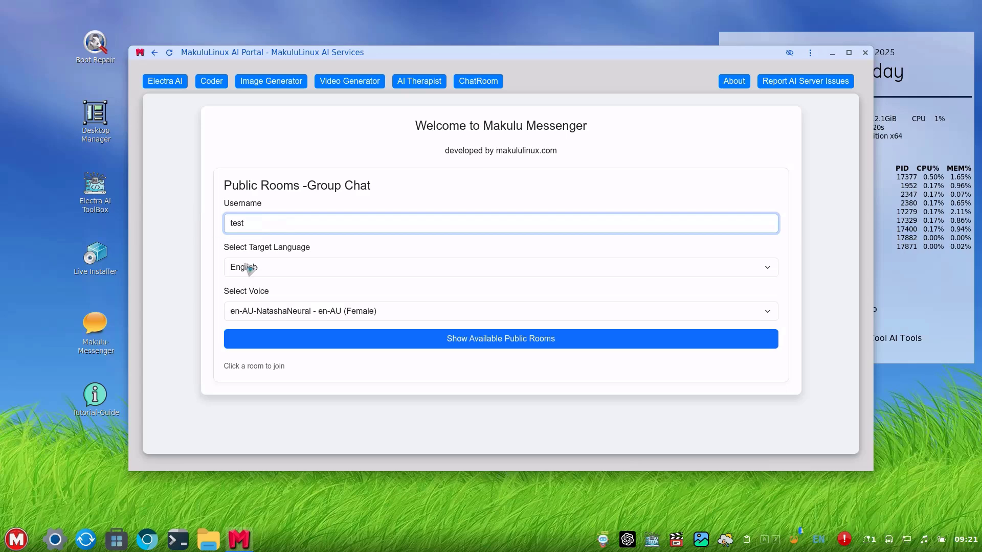
# Choose the en-US-RogerNeural voice and list the available public rooms.
pyautogui.click(311, 317)
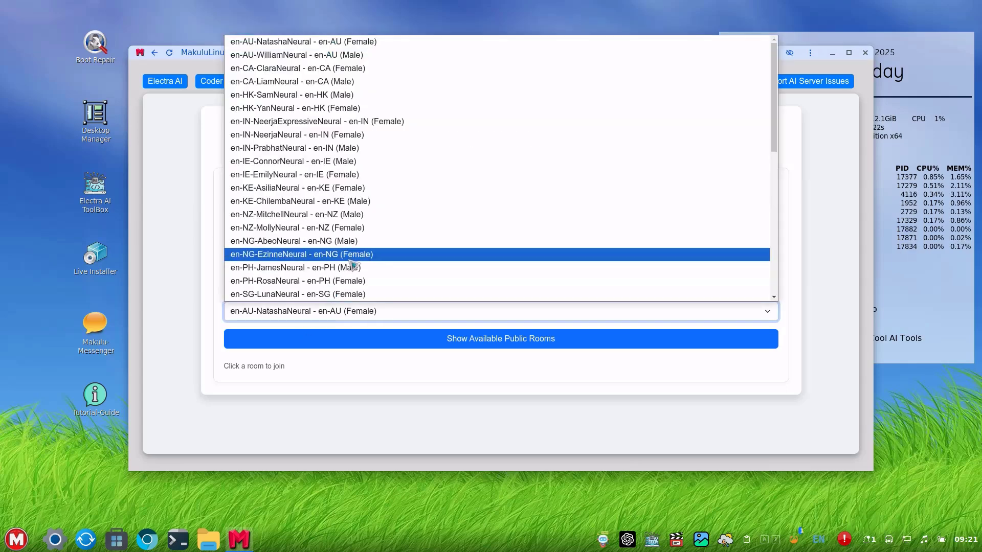
pyautogui.scroll(-10, 413, 264)
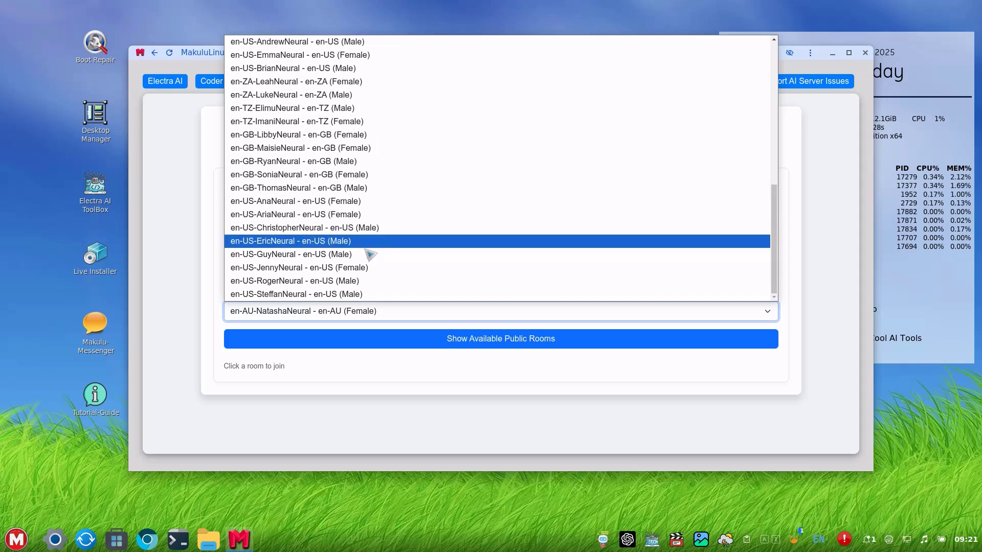
pyautogui.click(369, 281)
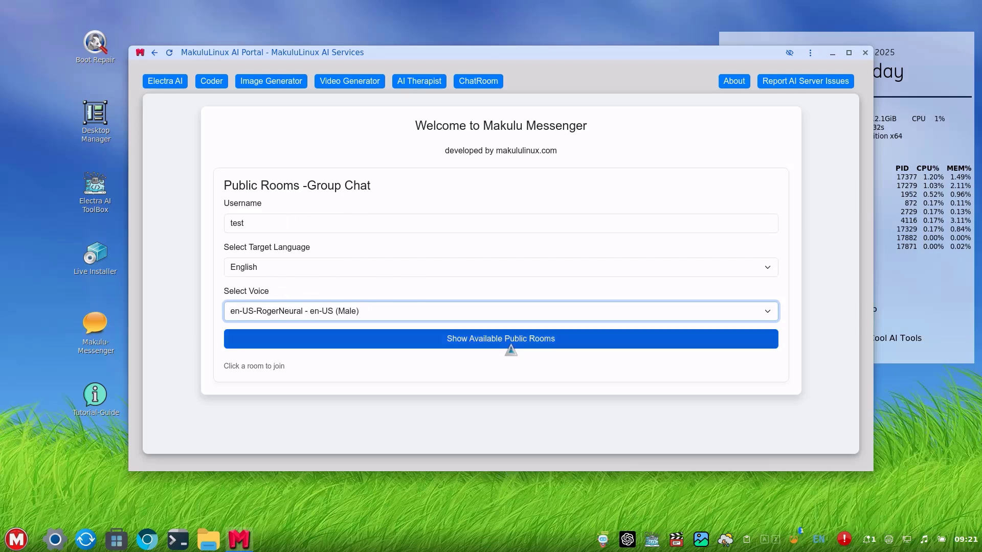
pyautogui.click(493, 342)
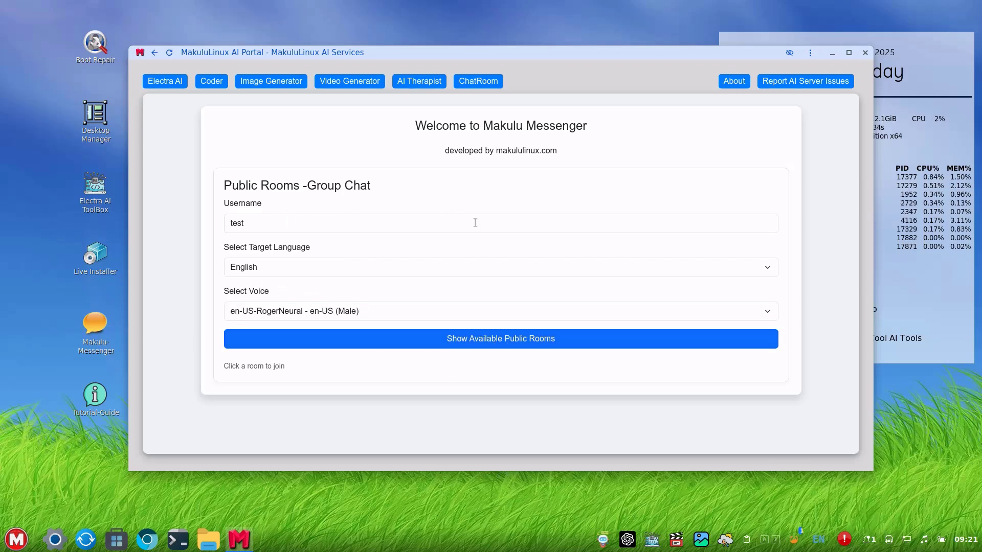
pyautogui.scroll(-3, 434, 298)
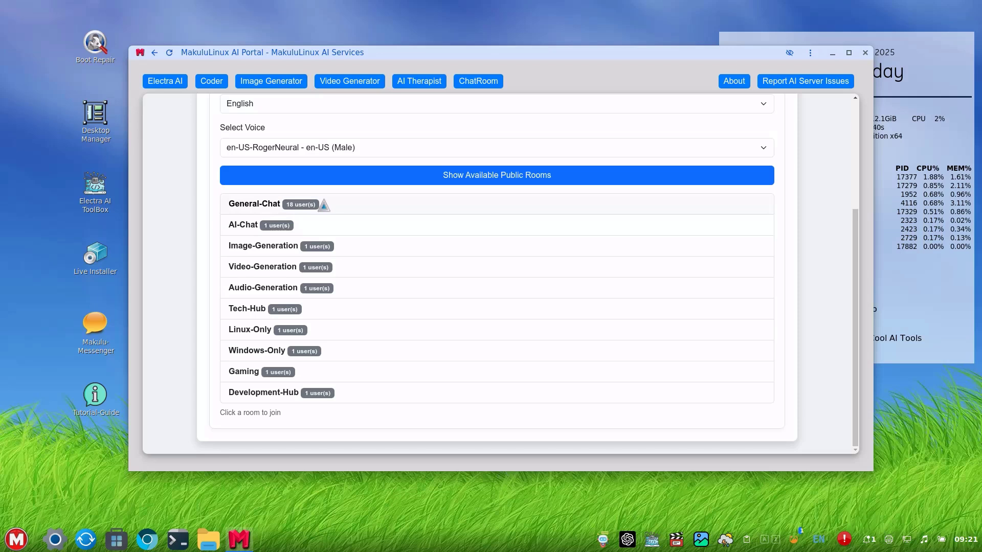
# Join the General-Chat room and post 'hello'.
pyautogui.click(324, 205)
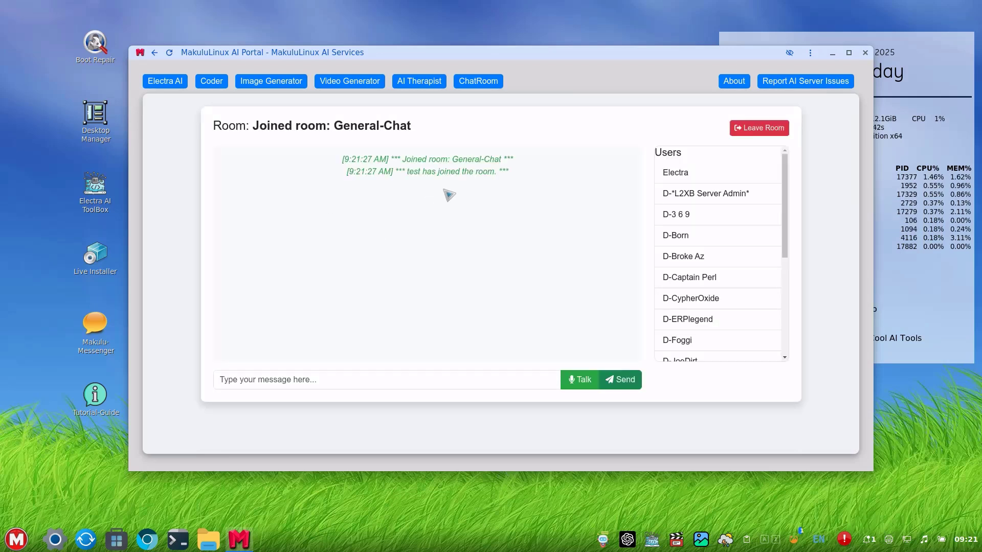
pyautogui.scroll(-5, 721, 235)
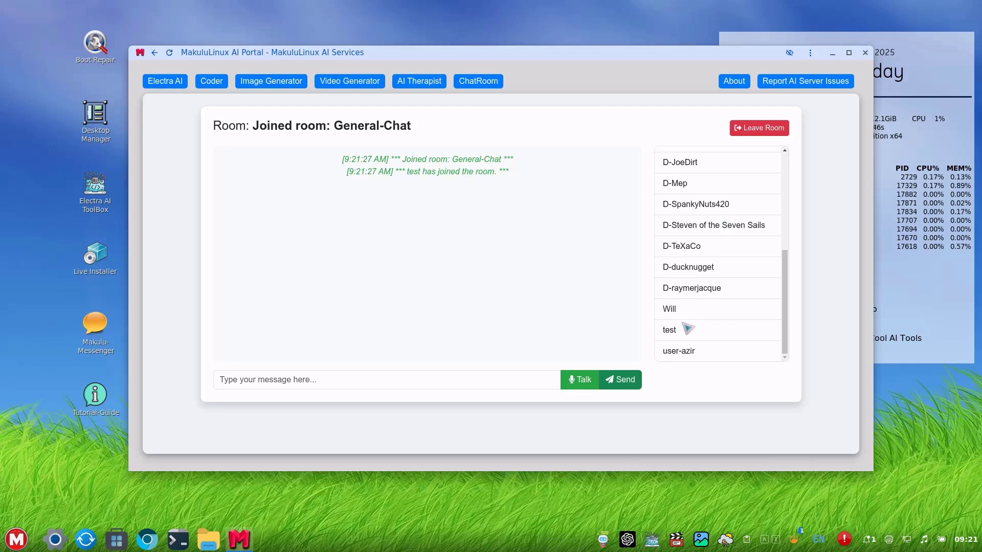
pyautogui.scroll(5, 709, 236)
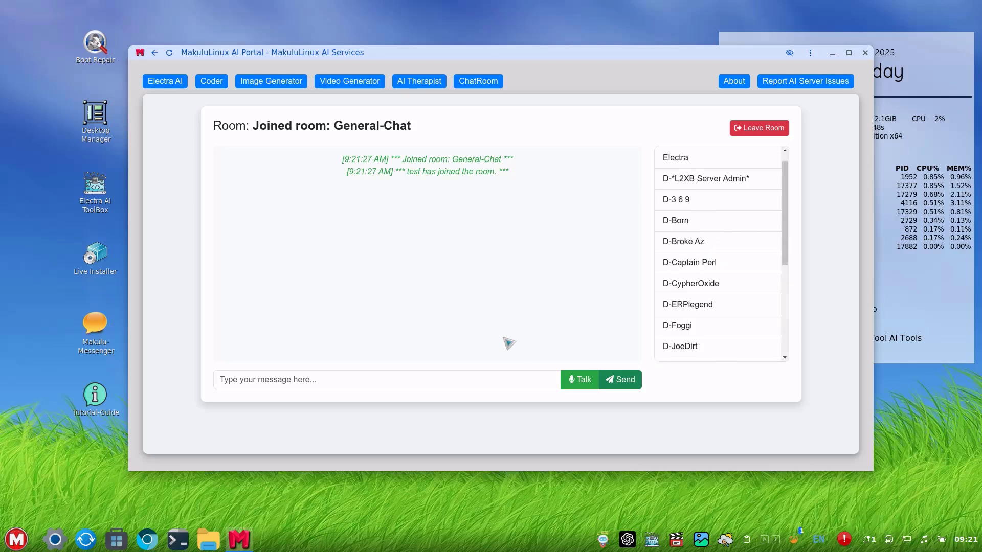
pyautogui.click(338, 375)
pyautogui.write('h')
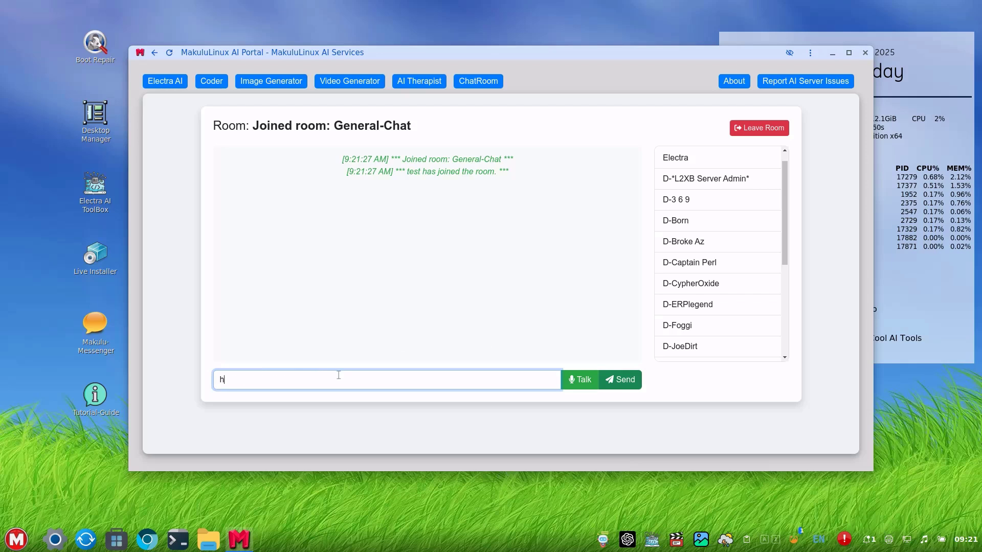
pyautogui.write('ello')
pyautogui.press('Return')
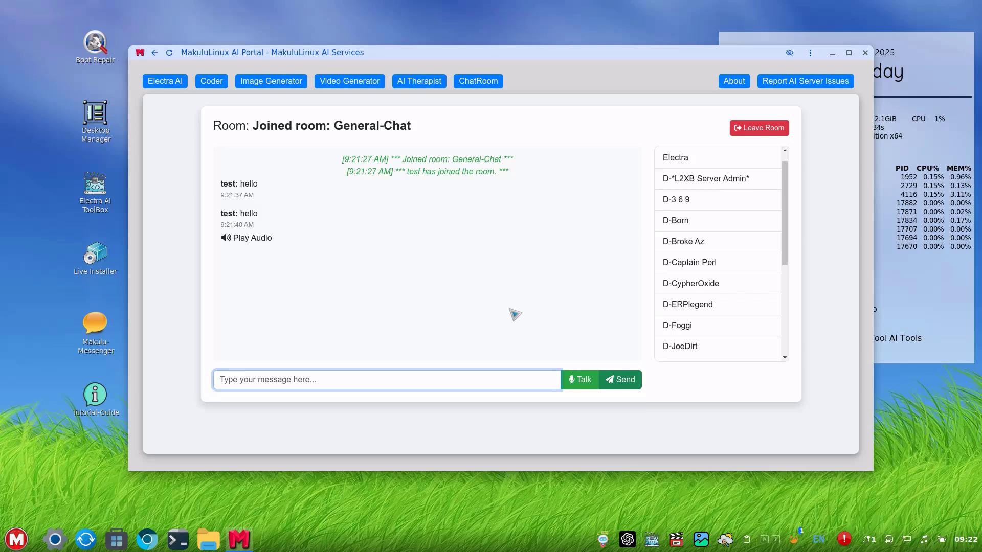
# Insert an Electra mention, delete it again, and leave General-Chat.
pyautogui.click(682, 164)
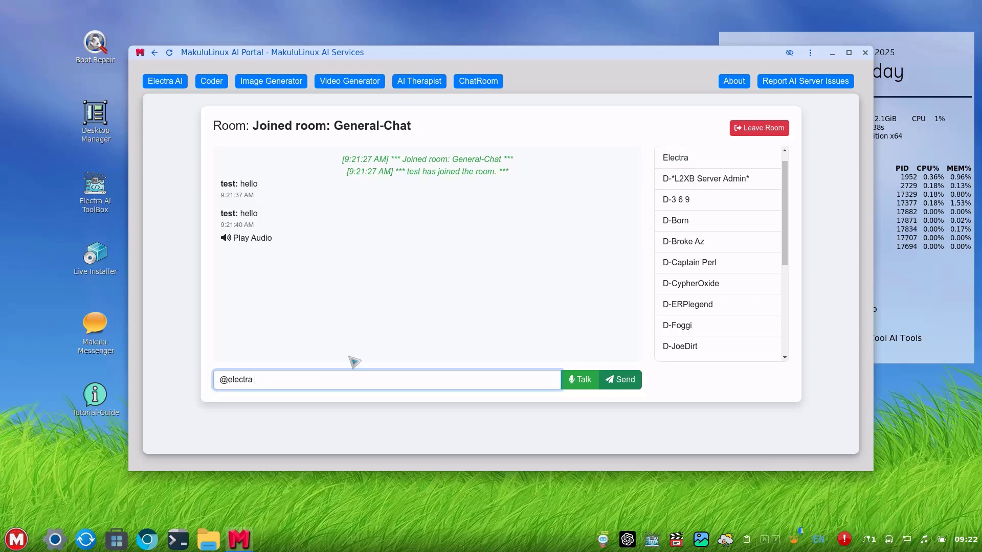
pyautogui.moveTo(329, 384); pyautogui.dragTo(186, 361)
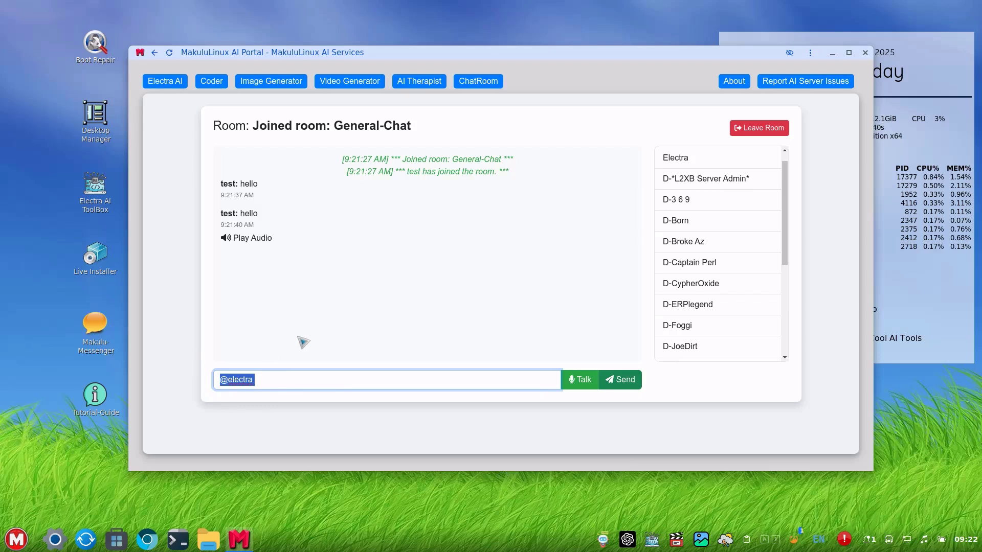
pyautogui.press('BackSpace')
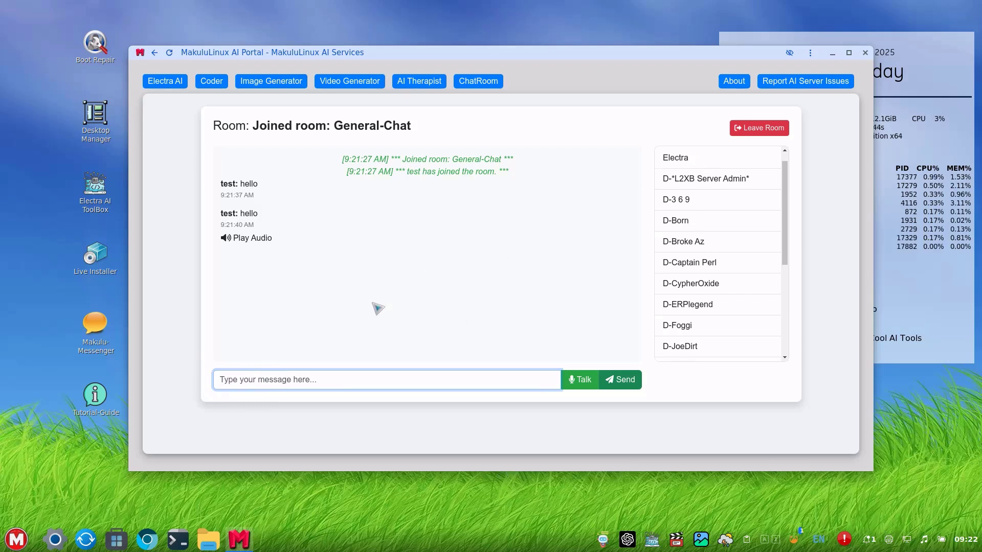
pyautogui.scroll(-5, 713, 244)
pyautogui.scroll(5, 716, 266)
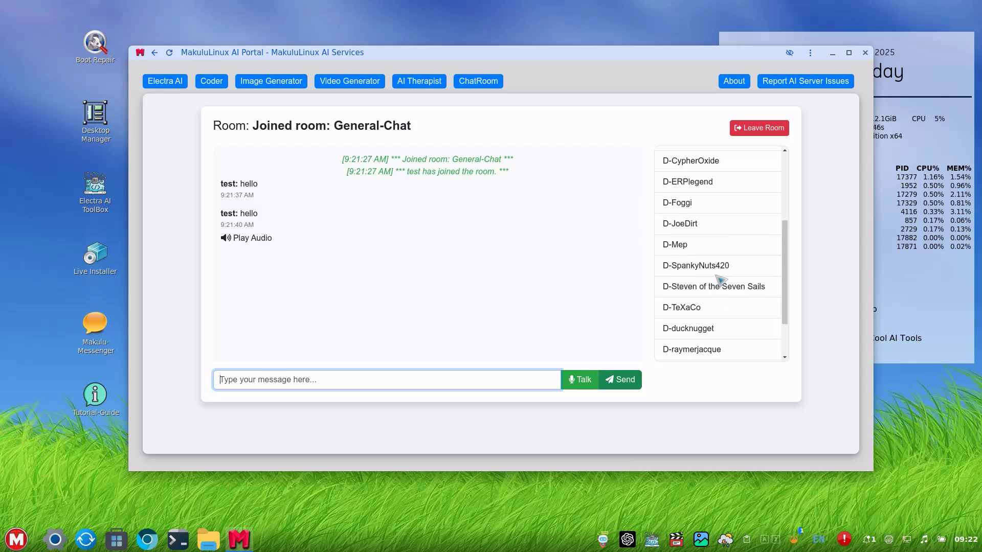
pyautogui.scroll(-4, 717, 274)
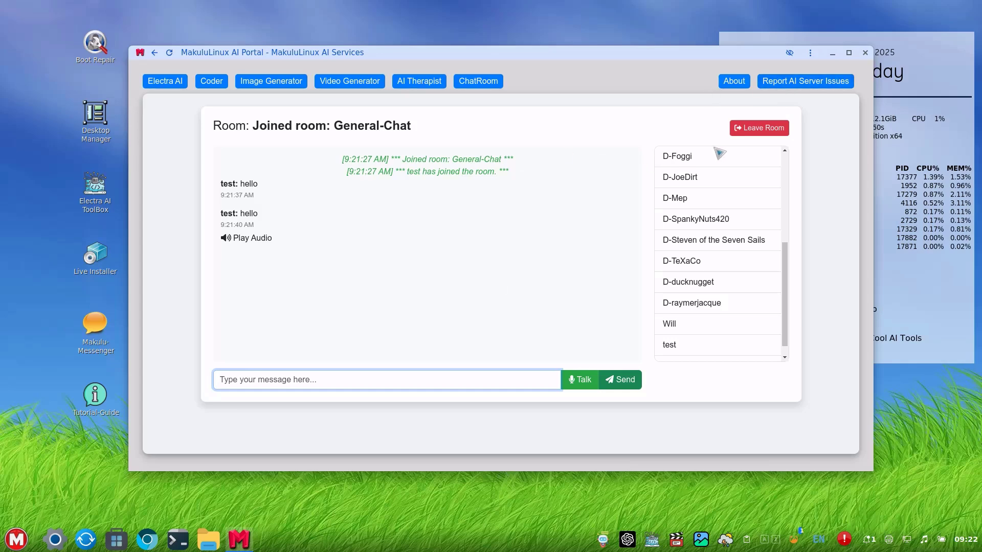
pyautogui.click(752, 128)
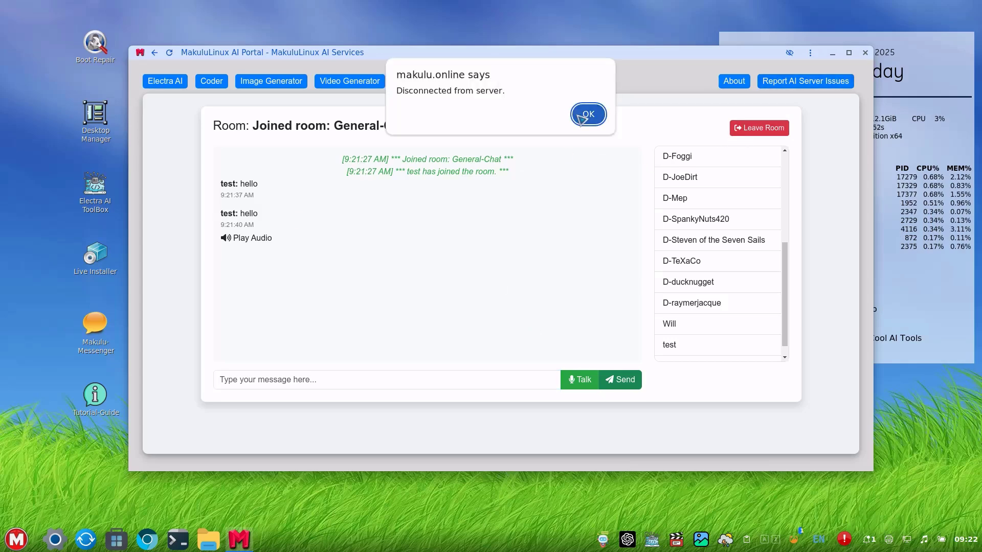
# Dismiss the disconnect alert, visit Electra AI, then Coder, closing its Latest News notice.
pyautogui.click(585, 116)
pyautogui.click(164, 81)
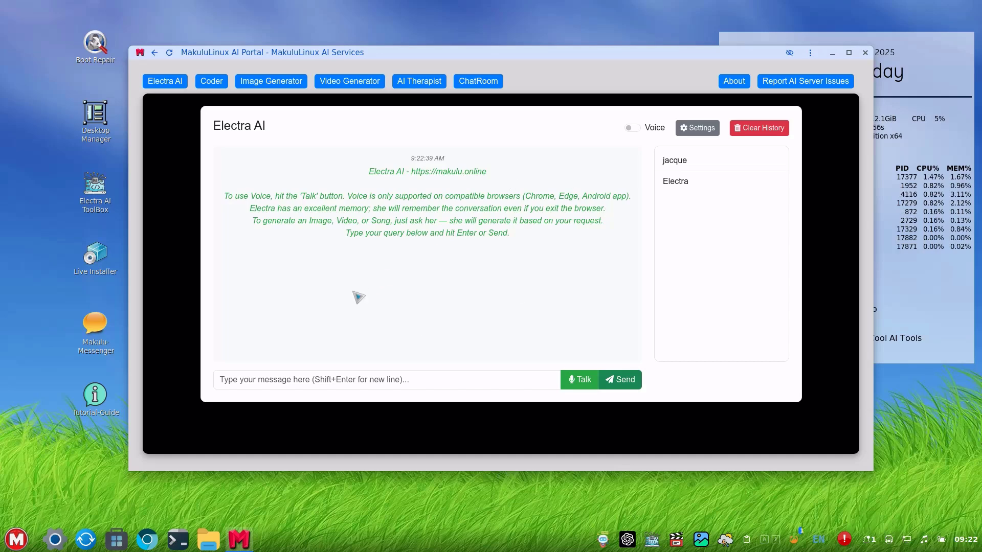
pyautogui.click(210, 82)
pyautogui.click(501, 301)
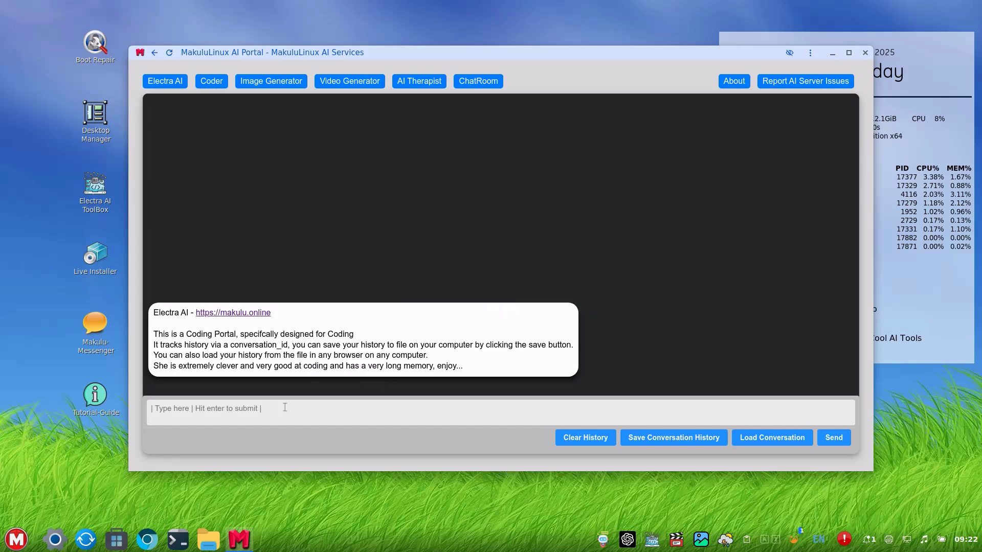
pyautogui.click(289, 415)
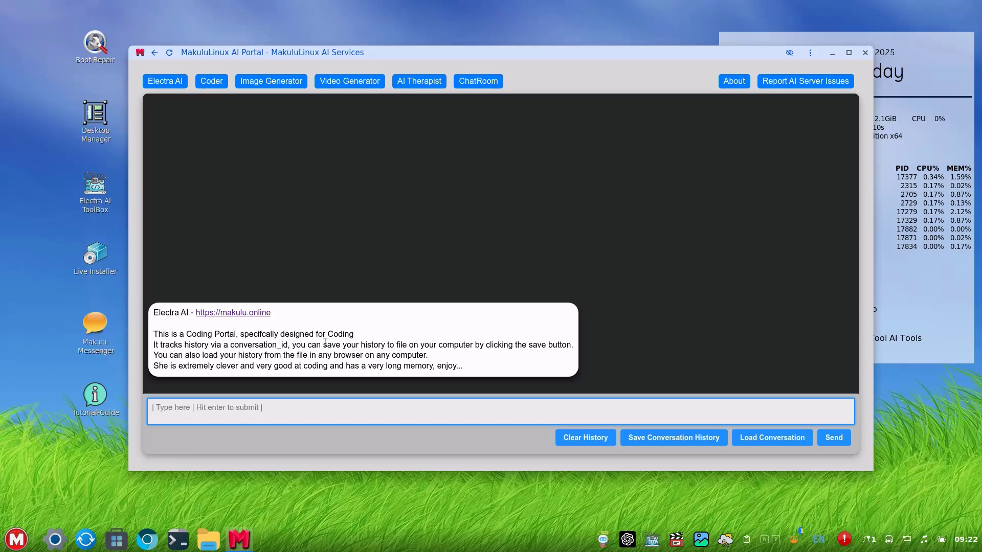
# Visit Image Generator, Video Generator, AI Therapist (agree), ChatRoom, then return to Electra AI.
pyautogui.click(278, 83)
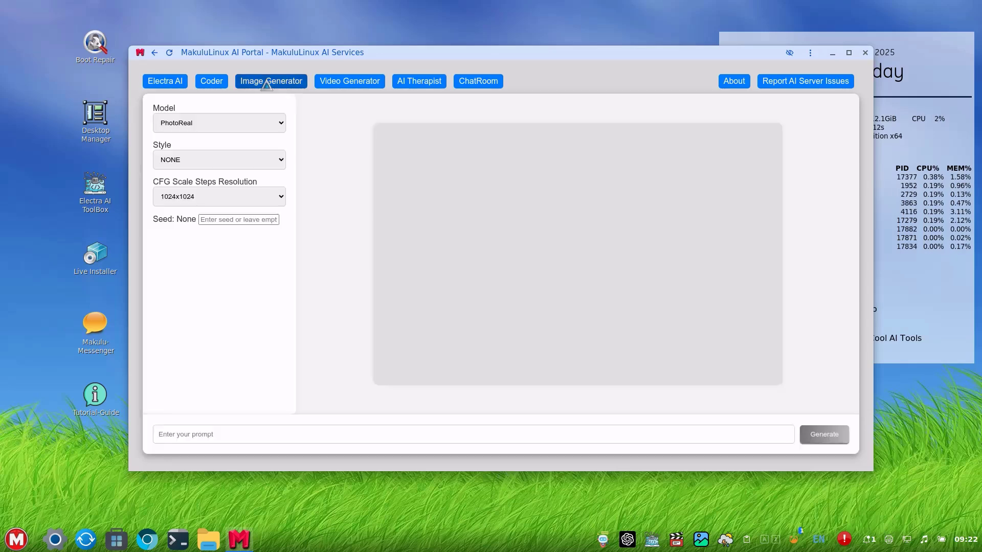
pyautogui.click(355, 88)
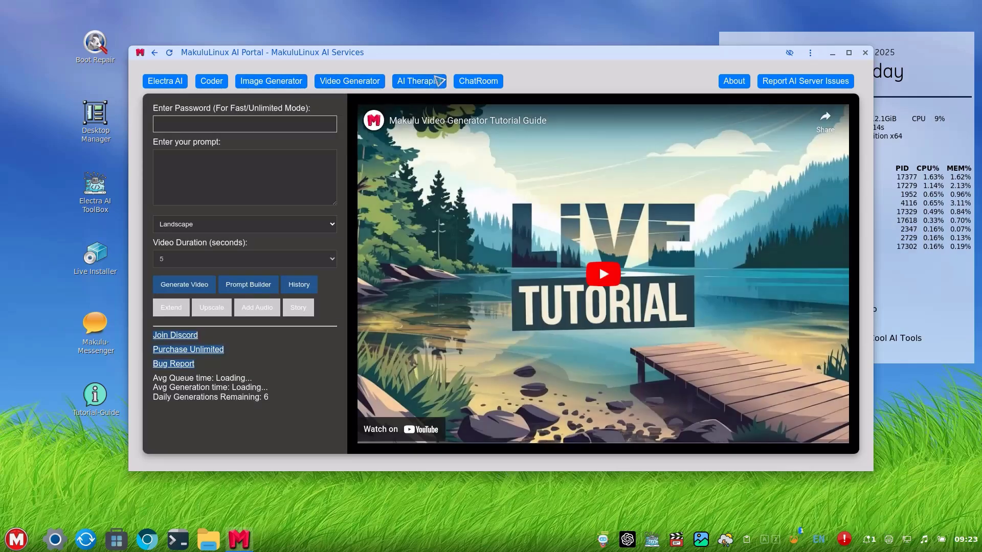
pyautogui.click(432, 85)
pyautogui.click(601, 422)
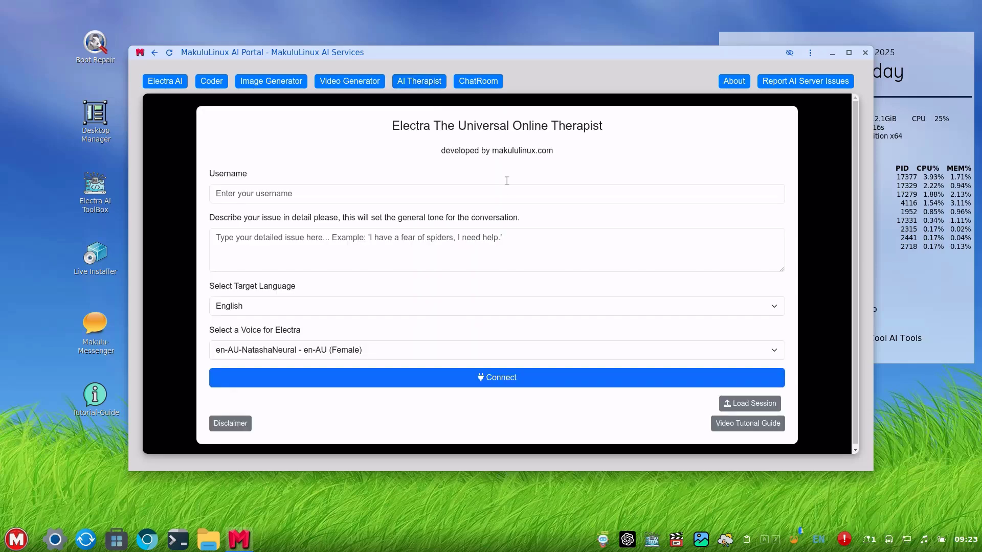
pyautogui.click(479, 84)
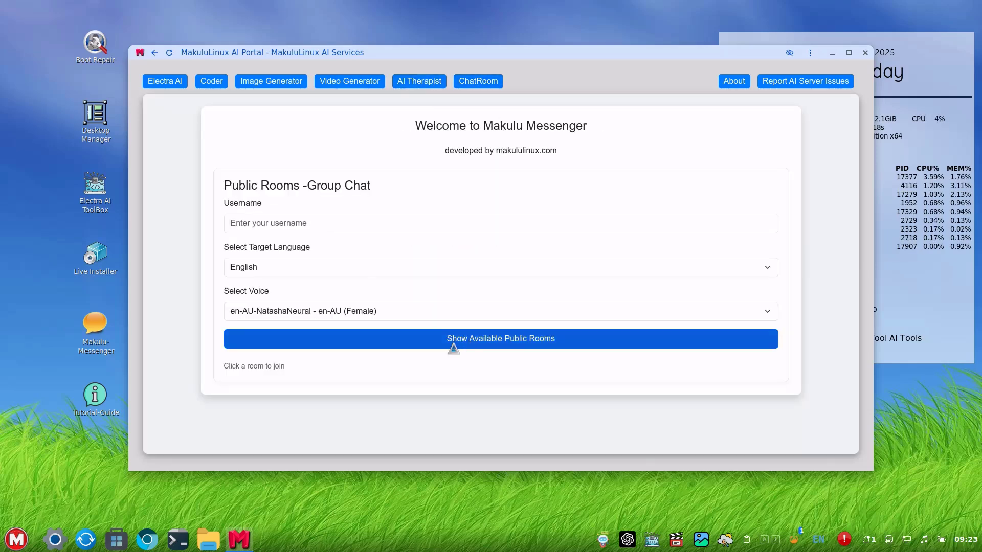
pyautogui.click(158, 83)
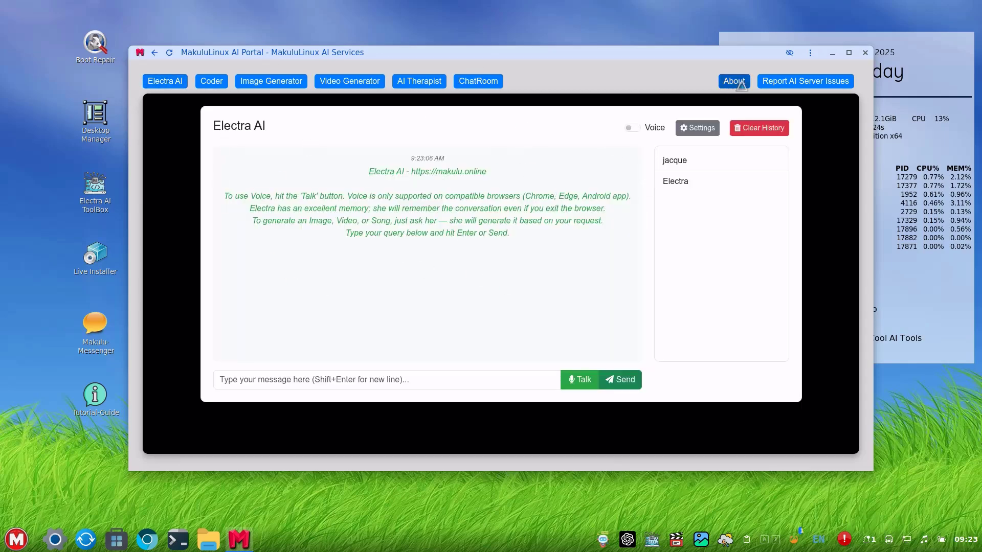
# Scroll through the About page's Electra AI Overview, then open Report AI Server Issues.
pyautogui.click(735, 82)
pyautogui.scroll(-8, 439, 284)
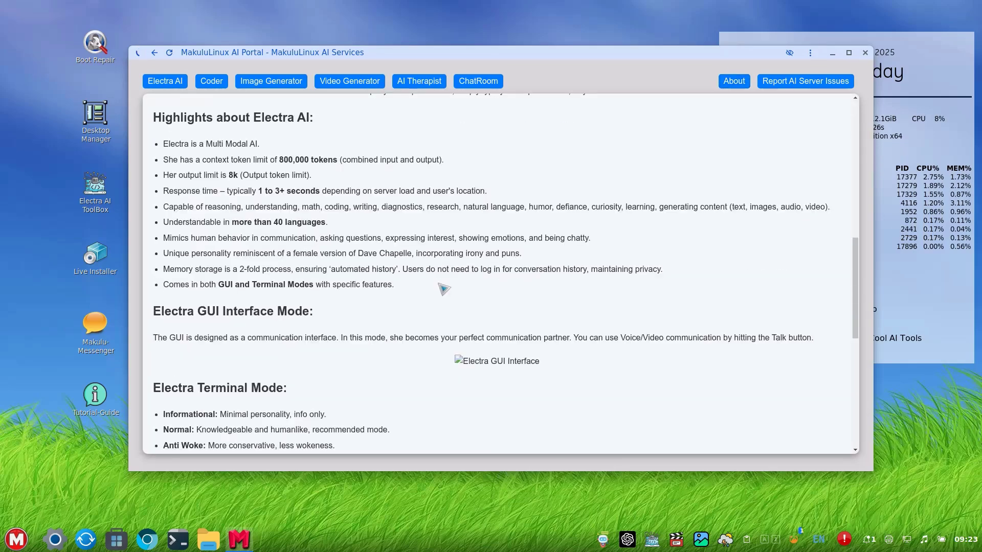
pyautogui.scroll(4, 439, 284)
pyautogui.scroll(-3, 439, 284)
pyautogui.scroll(6, 443, 289)
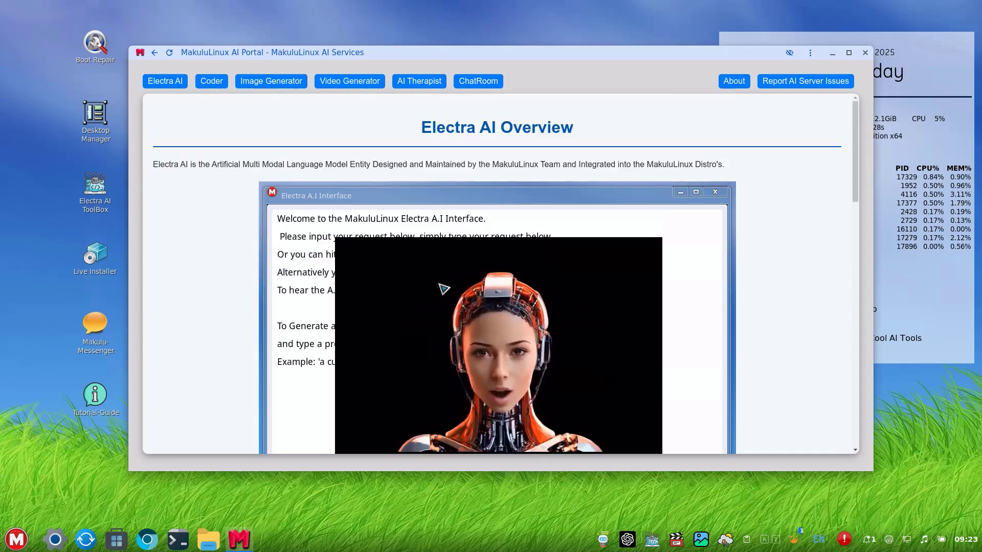
pyautogui.click(773, 90)
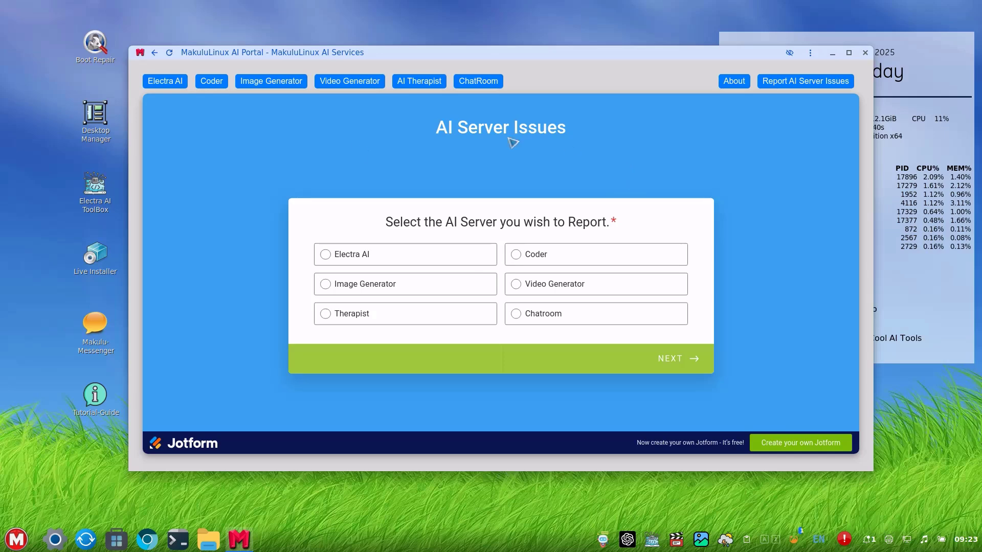
# Return to Electra AI and clear its history, bringing up the welcome settings dialog.
pyautogui.click(171, 82)
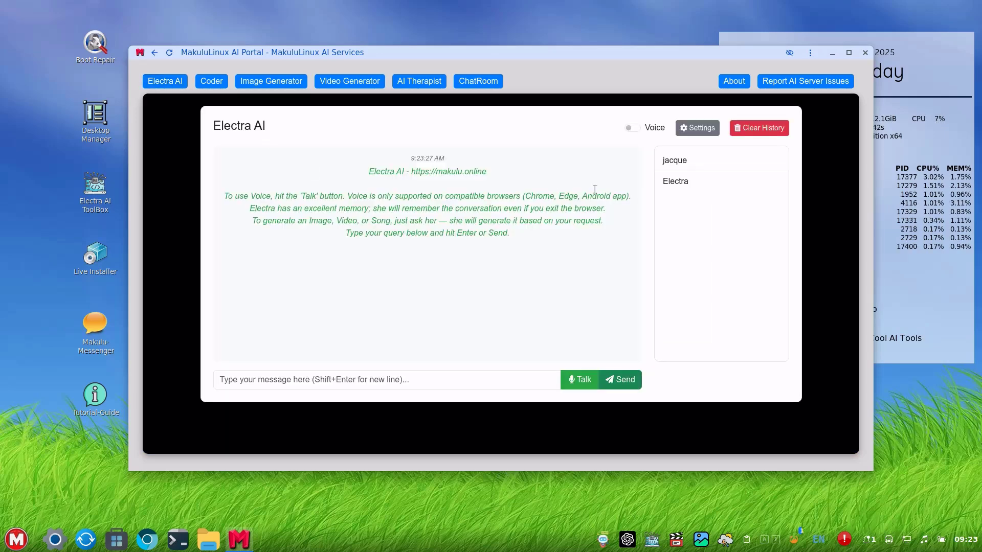
pyautogui.click(740, 132)
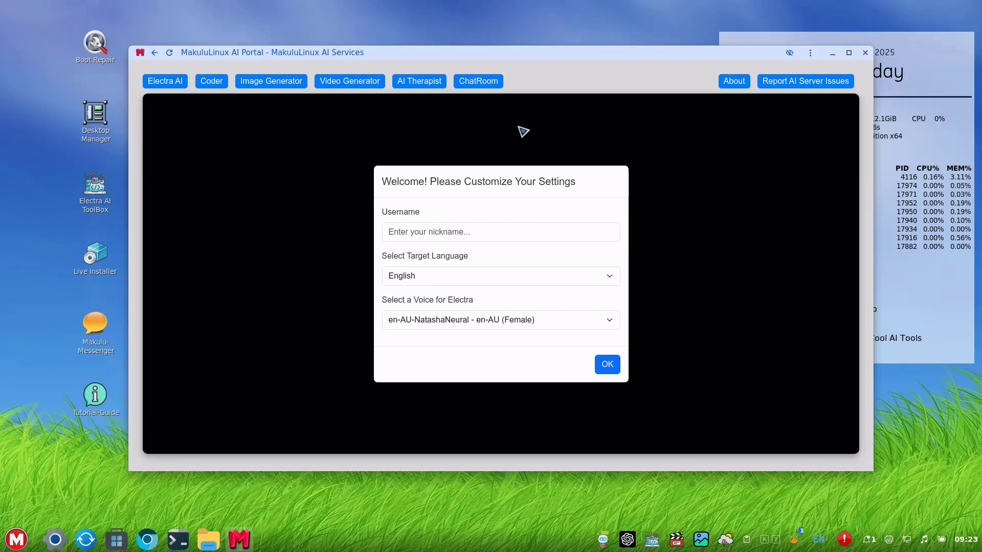
# Reposition the portal window with small drags, opening and closing the application menu in between.
pyautogui.moveTo(514, 52); pyautogui.dragTo(504, 62)
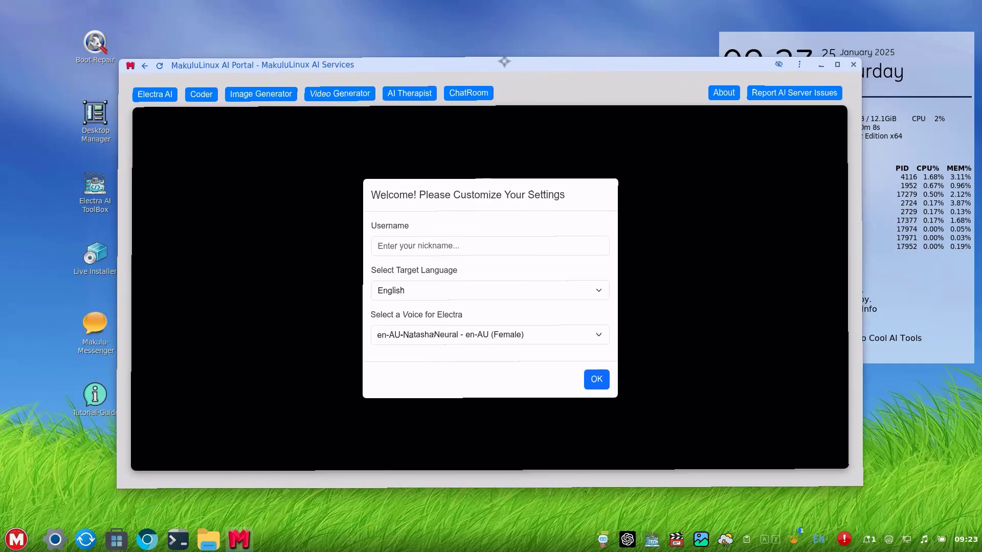
pyautogui.click(23, 538)
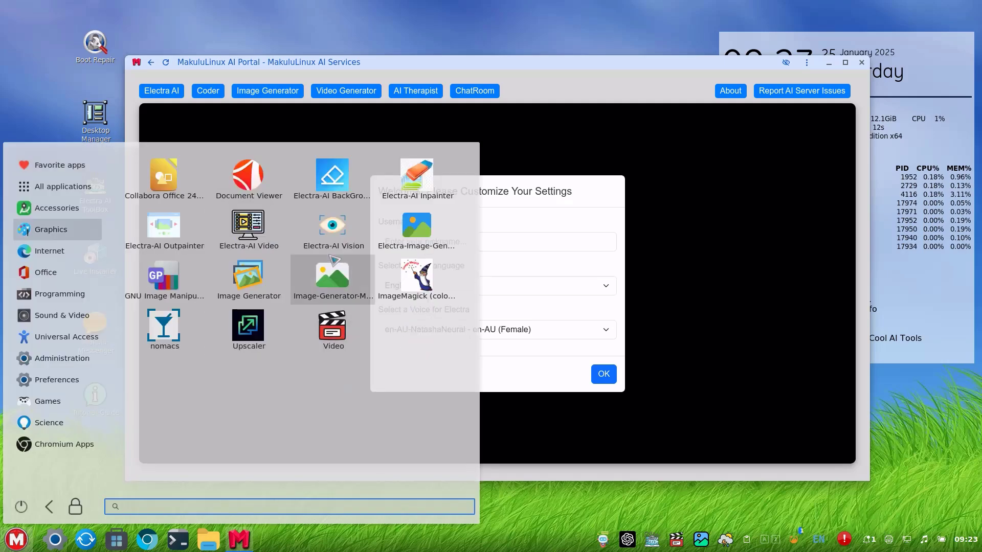
pyautogui.click(662, 384)
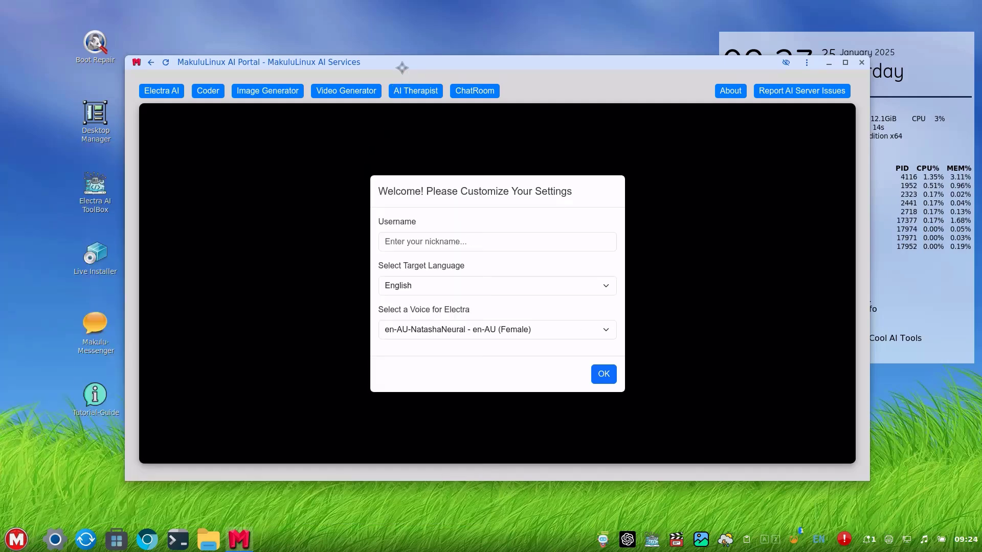
pyautogui.moveTo(402, 67); pyautogui.dragTo(385, 67)
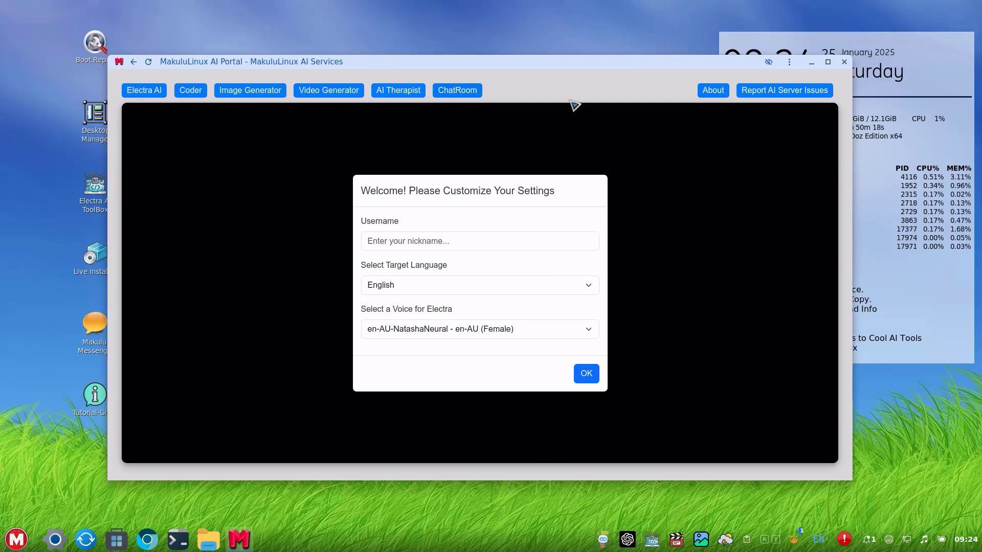
pyautogui.moveTo(514, 69)
pyautogui.mouseDown()
pyautogui.moveTo(502, 66)
pyautogui.moveTo(513, 66)
pyautogui.mouseUp()
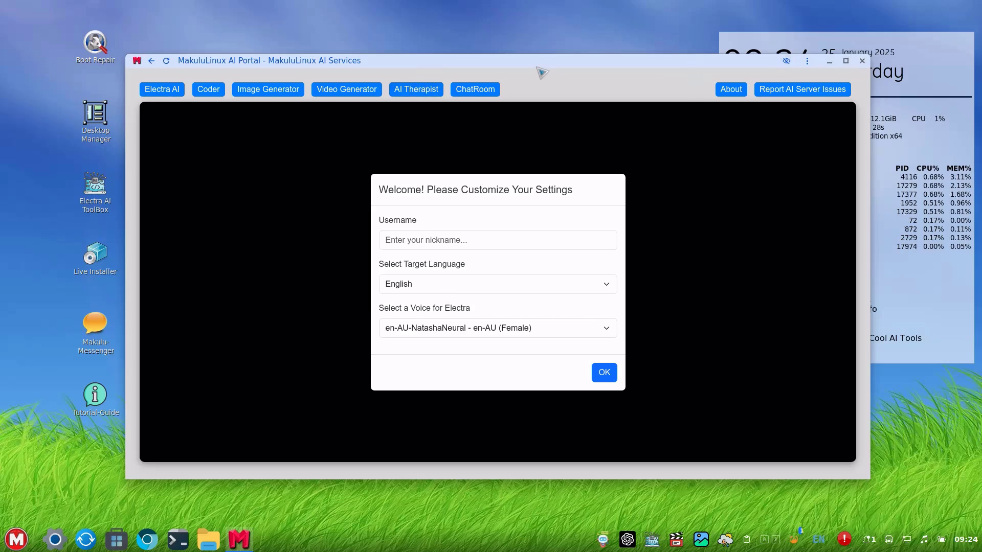
pyautogui.moveTo(539, 62)
pyautogui.mouseDown()
pyautogui.moveTo(558, 97)
pyautogui.moveTo(536, 60)
pyautogui.mouseUp()
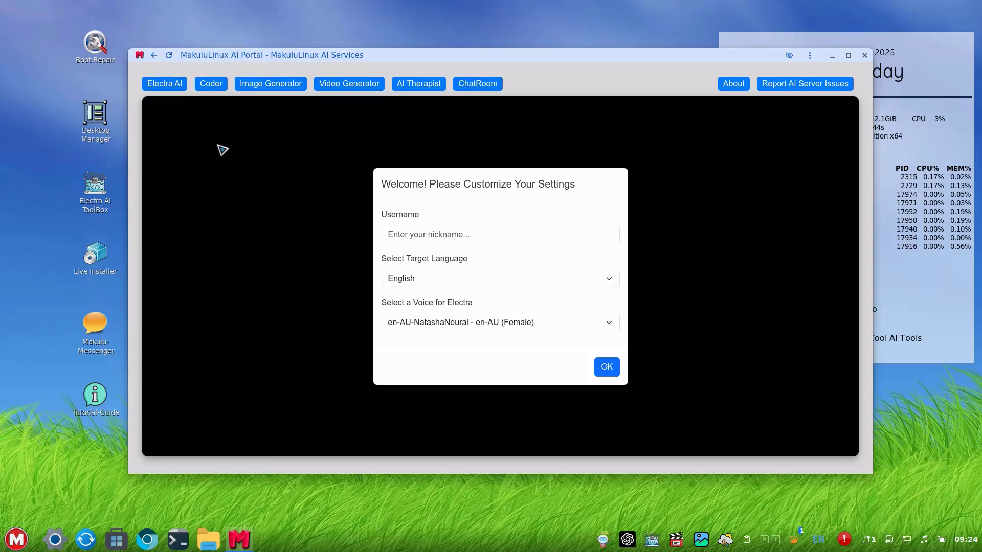
# Pass through Coder and ChatRoom, agree to the AI Therapist disclaimer, and return to Electra AI.
pyautogui.click(208, 87)
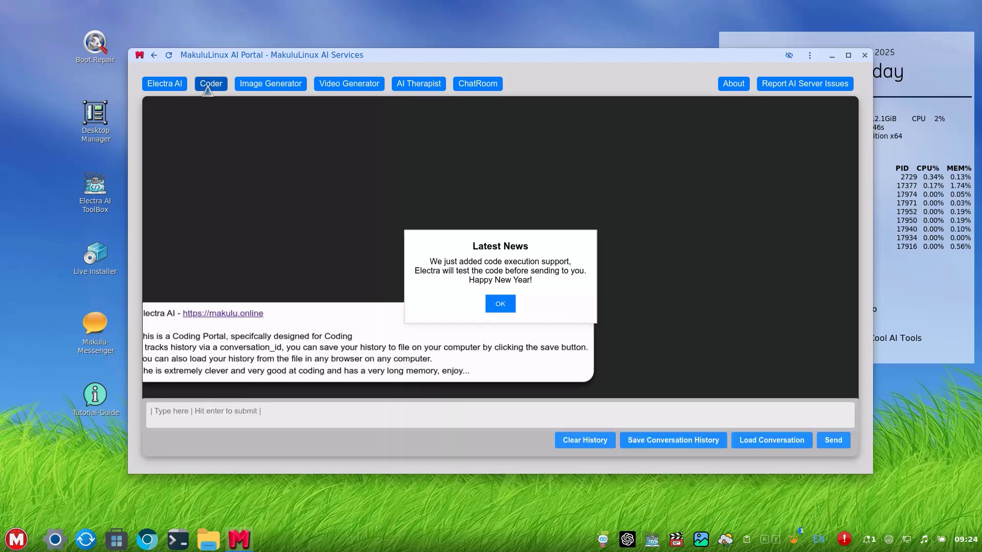
pyautogui.click(488, 91)
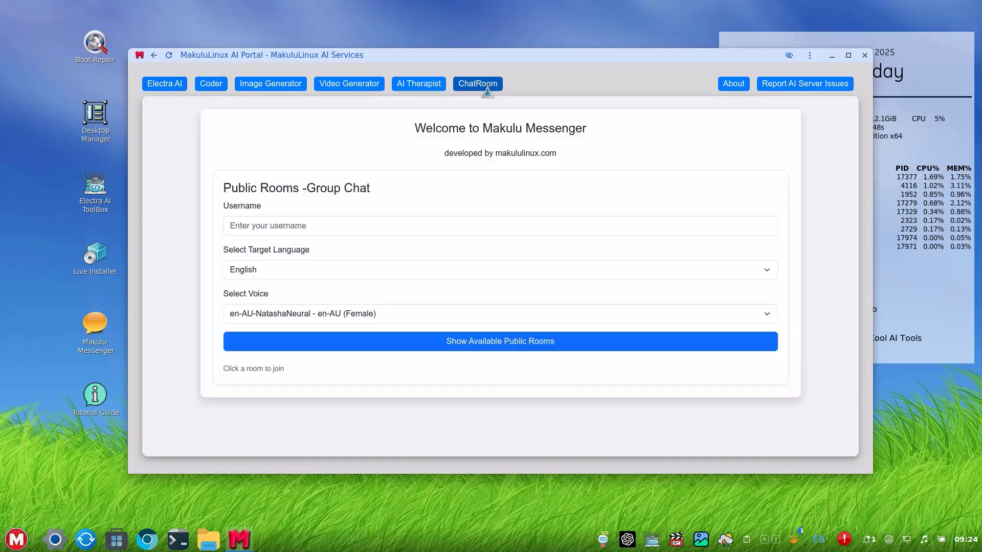
pyautogui.click(417, 84)
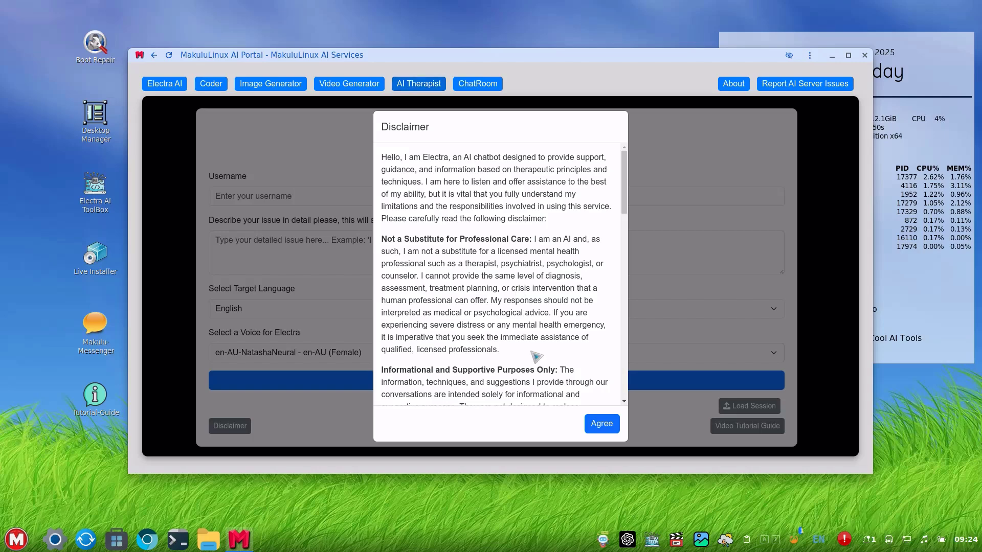
pyautogui.click(601, 424)
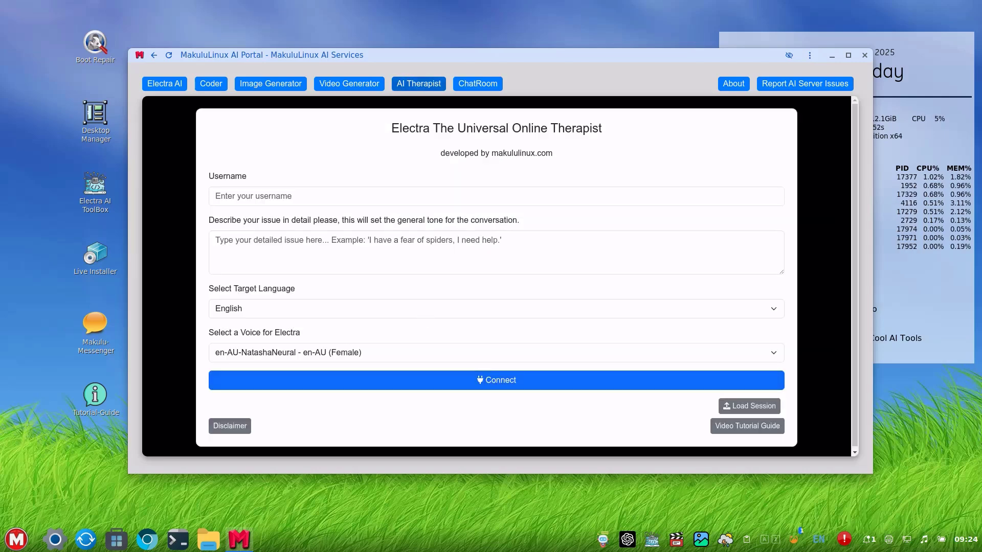
pyautogui.click(164, 84)
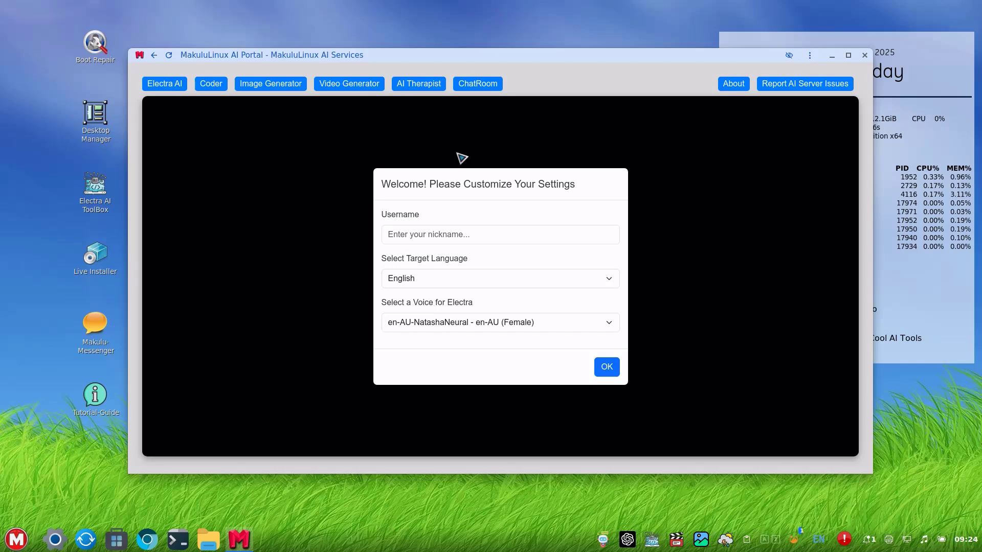
pyautogui.moveTo(442, 65); pyautogui.dragTo(445, 77)
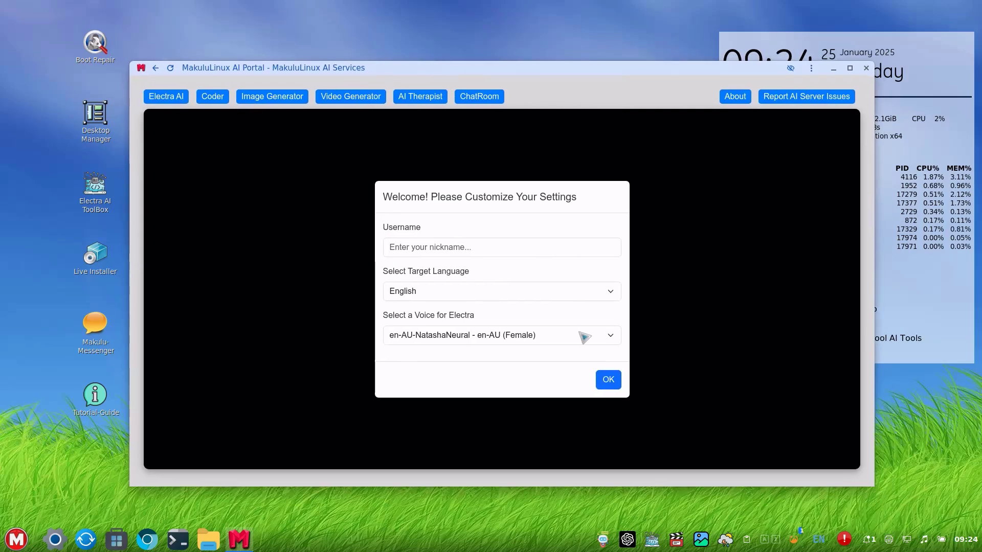